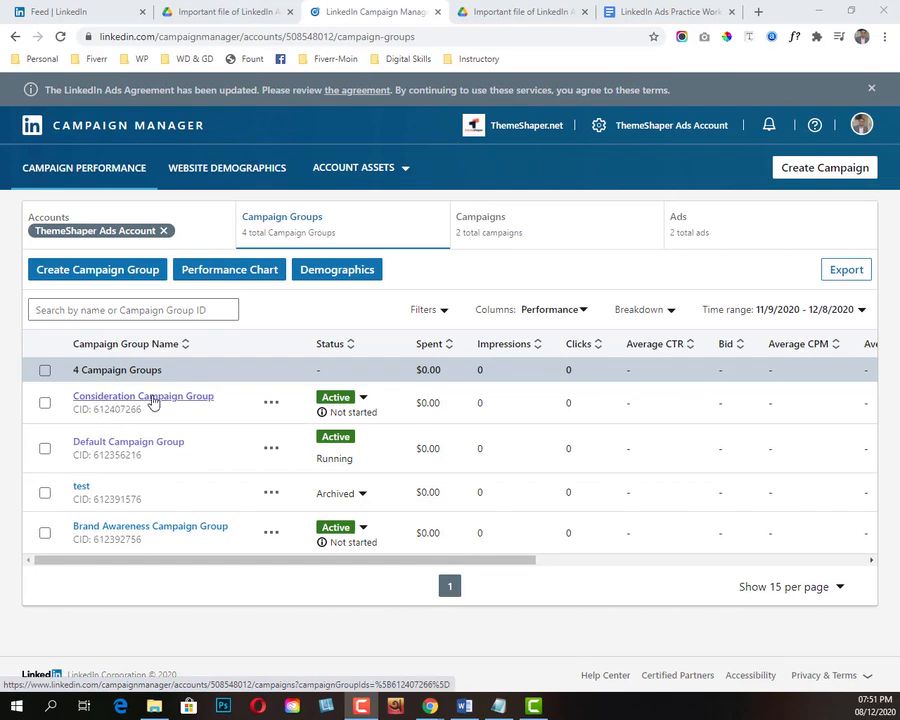
Step: Create a new campaign in the Consideration Campaign Group and name it Engagement Follower Campaign
{"action": "left_click", "coordinate": [153, 400]}
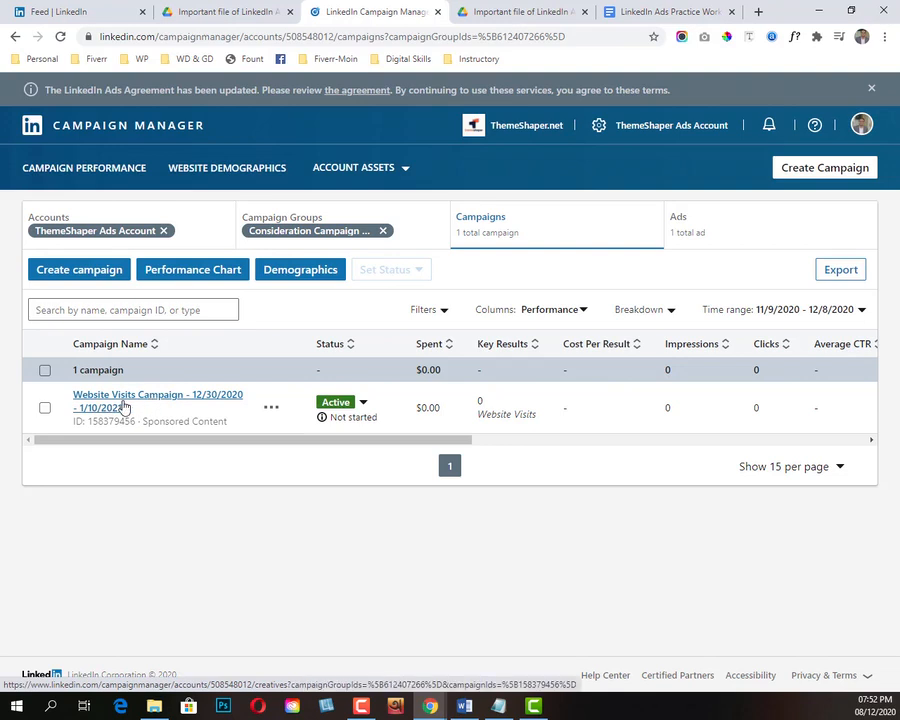
{"action": "left_click", "coordinate": [77, 278]}
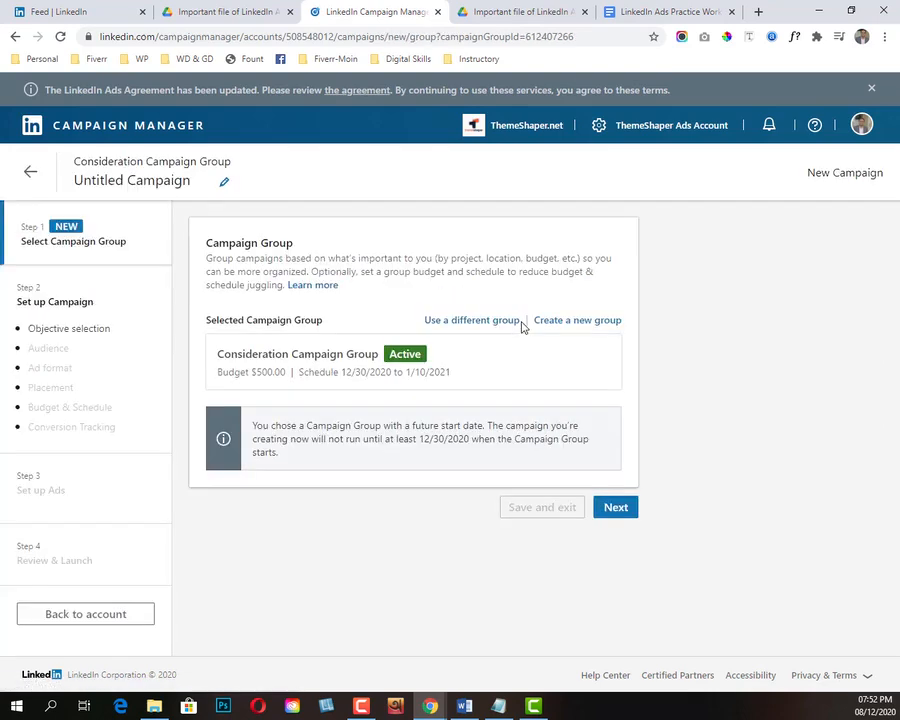
{"action": "left_click", "coordinate": [116, 181]}
{"action": "left_click", "coordinate": [207, 182]}
{"action": "left_click_drag", "start_coordinate": [213, 183], "coordinate": [14, 190]}
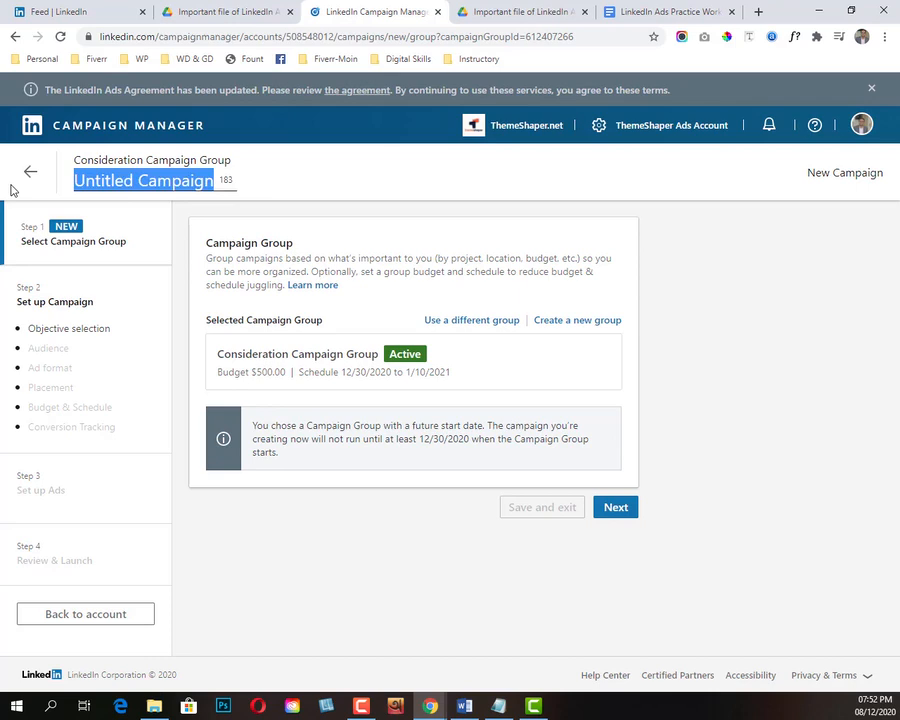
{"action": "type", "text": "Engagement"}
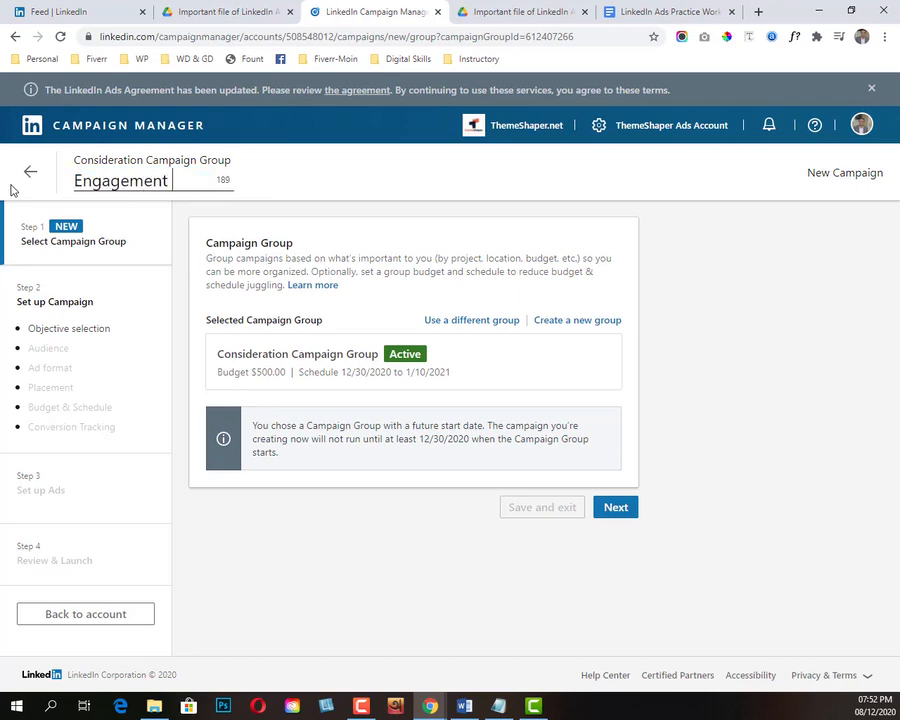
{"action": "type", "text": " Follower"}
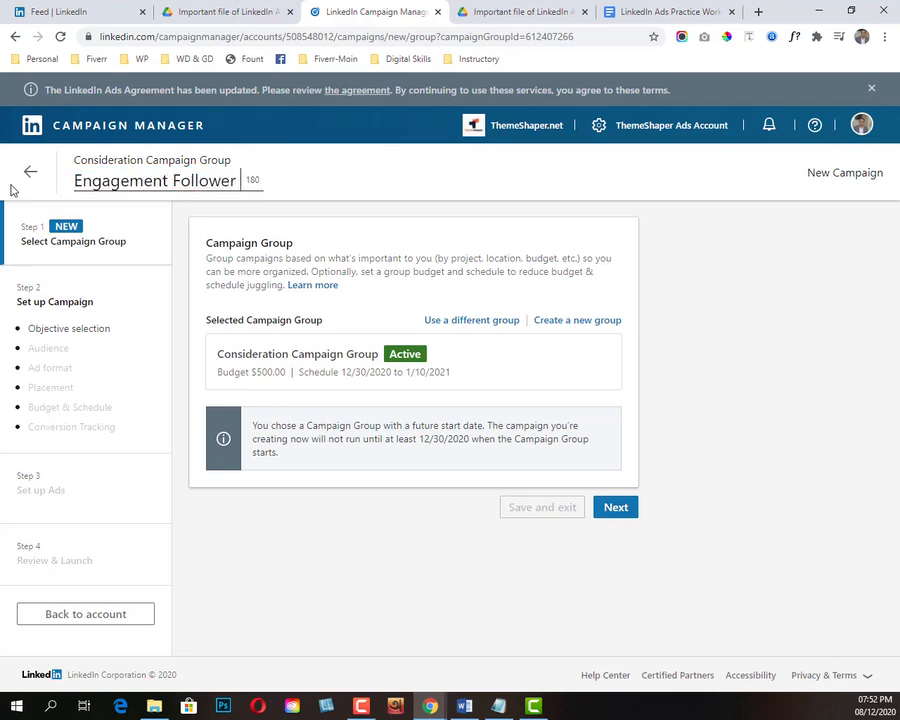
{"action": "type", "text": " Campaing"}
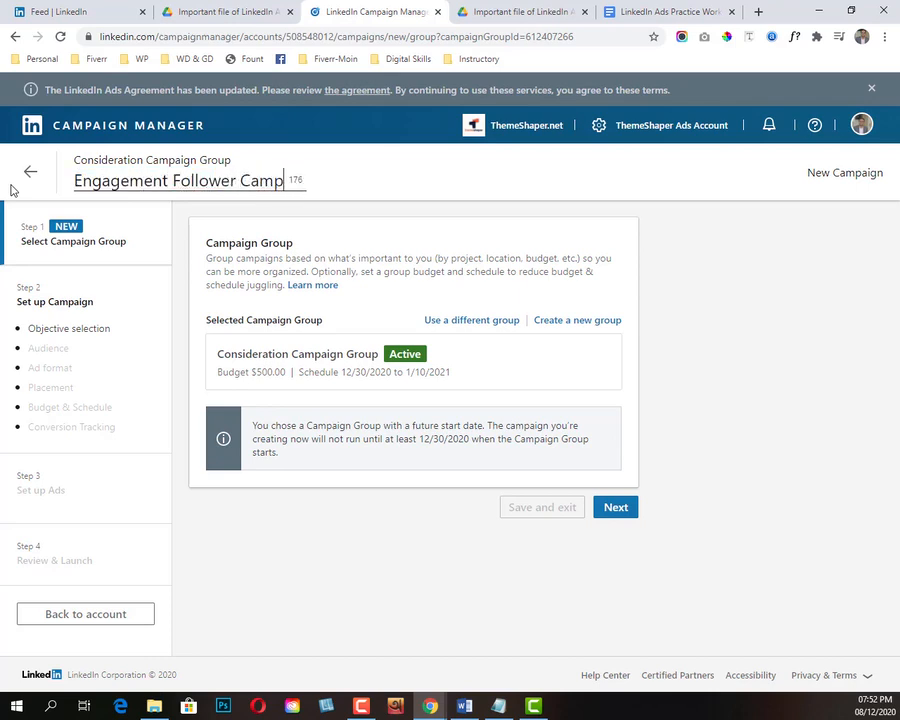
{"action": "key", "text": "BackSpace"}
{"action": "type", "text": "nm"}
{"action": "key", "text": "BackSpace"}
{"action": "key", "text": "BackSpace"}
{"action": "type", "text": "n"}
{"action": "left_click", "coordinate": [459, 190]}
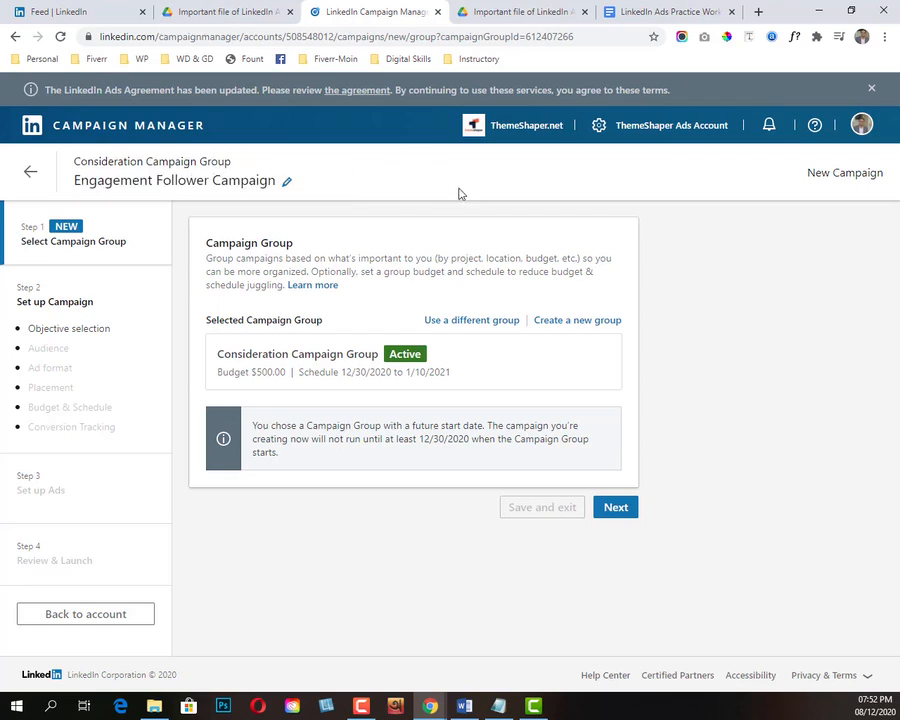
Step: Accept the selected campaign group and set the campaign objective to Engagement
{"action": "left_click", "coordinate": [616, 509]}
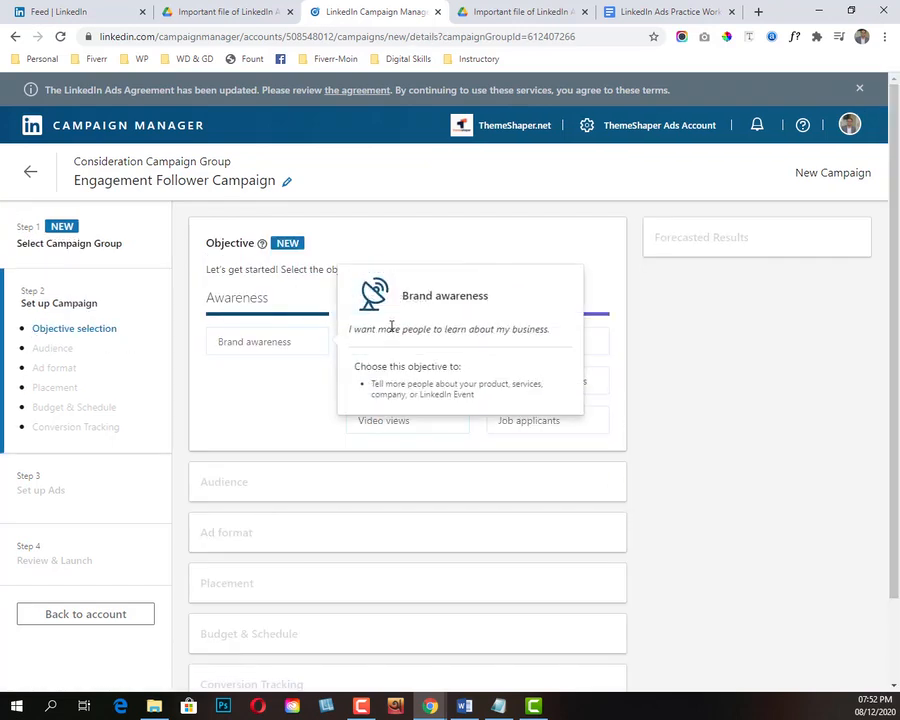
{"action": "mouse_move", "coordinate": [389, 382]}
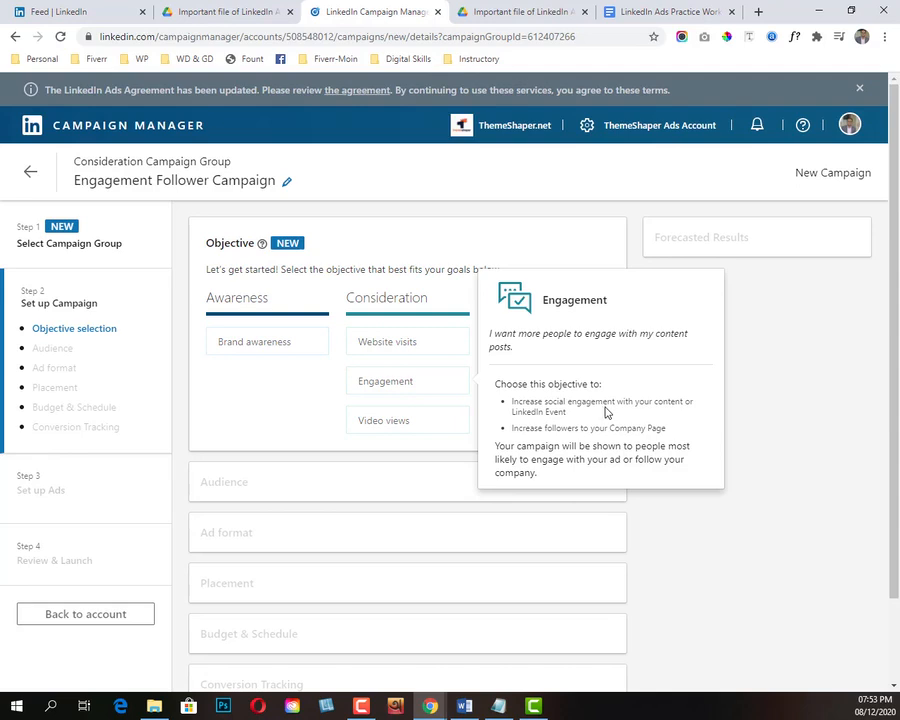
{"action": "left_click_drag", "start_coordinate": [535, 428], "coordinate": [572, 430]}
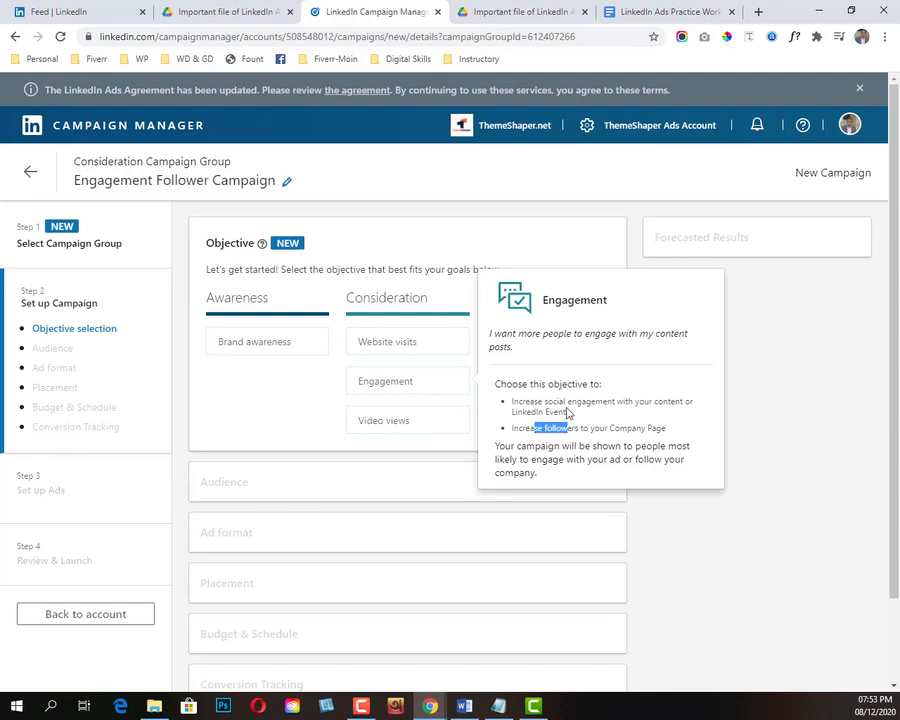
{"action": "left_click", "coordinate": [402, 381]}
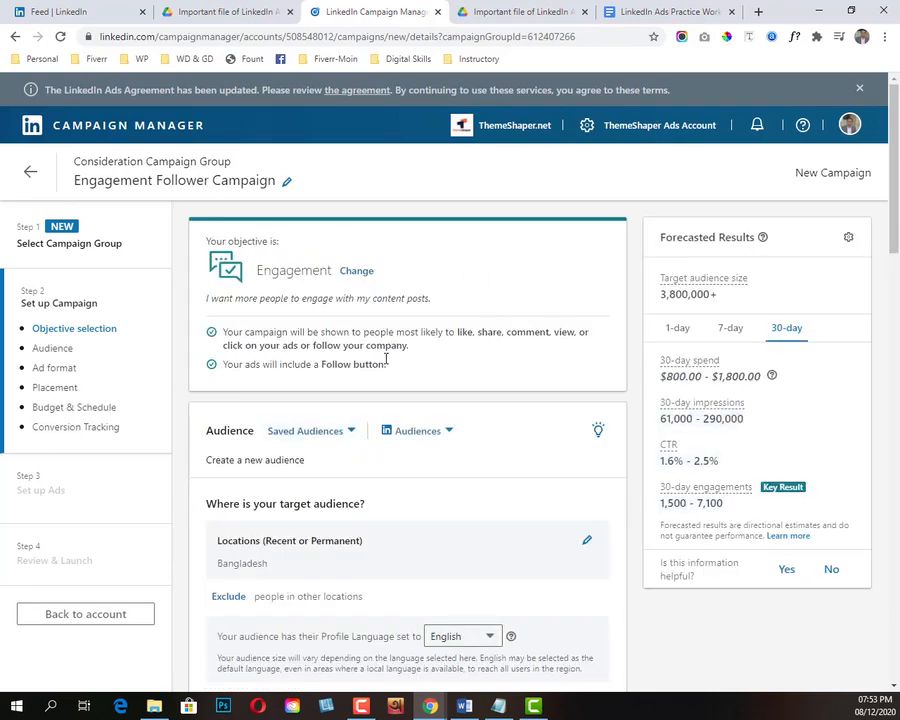
Step: Read the Engagement objective's notes on who sees the campaign and on the Follow button
{"action": "left_click_drag", "start_coordinate": [223, 332], "coordinate": [268, 345]}
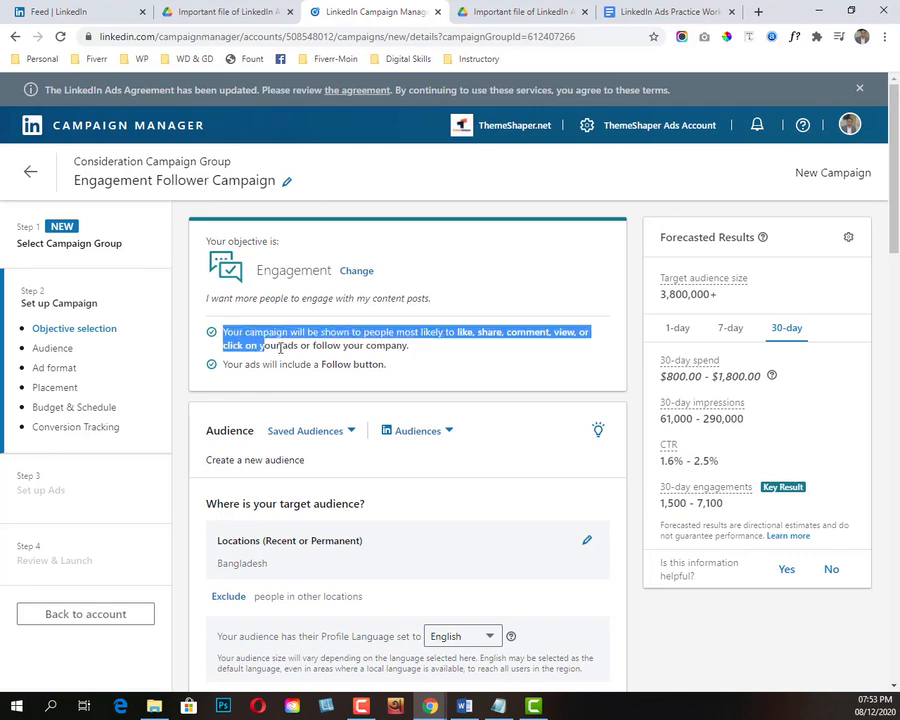
{"action": "left_click_drag", "start_coordinate": [388, 365], "coordinate": [321, 365]}
{"action": "left_click_drag", "start_coordinate": [224, 333], "coordinate": [278, 335]}
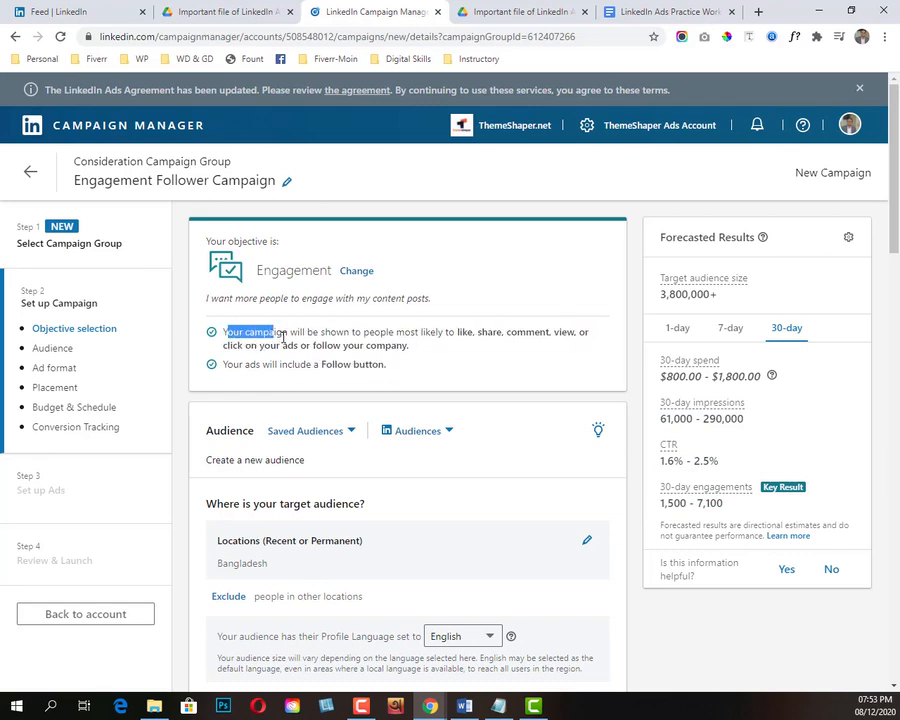
{"action": "left_click", "coordinate": [458, 363]}
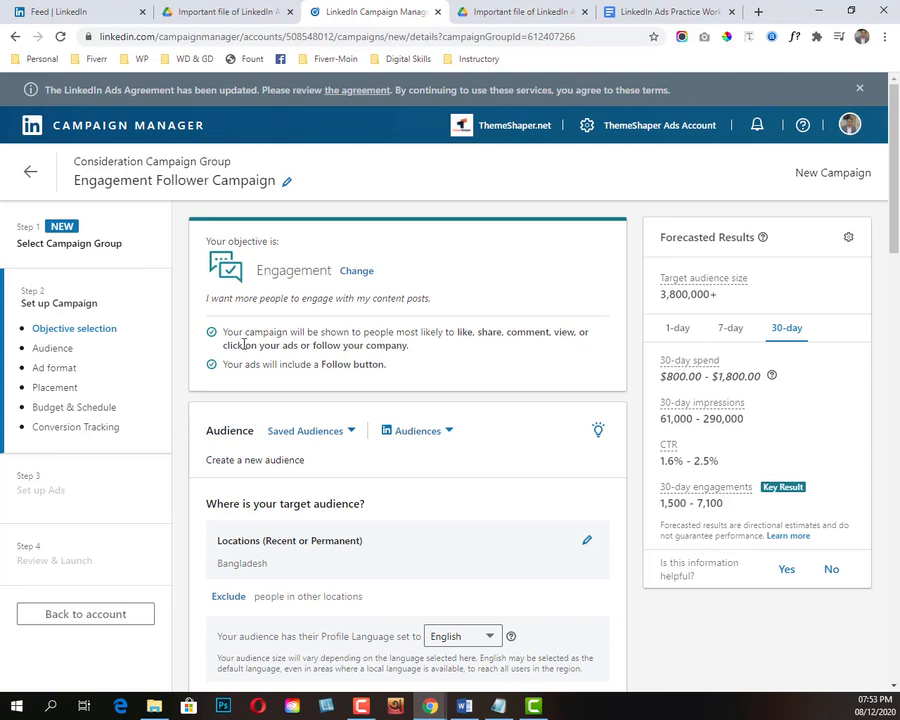
{"action": "left_click_drag", "start_coordinate": [313, 347], "coordinate": [446, 351]}
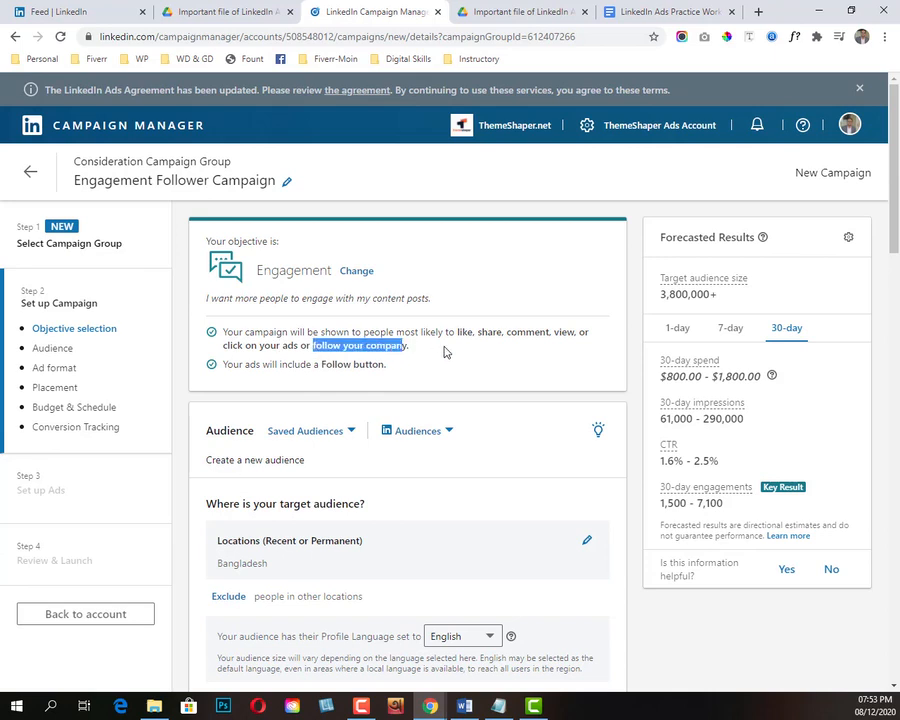
{"action": "left_click", "coordinate": [446, 351]}
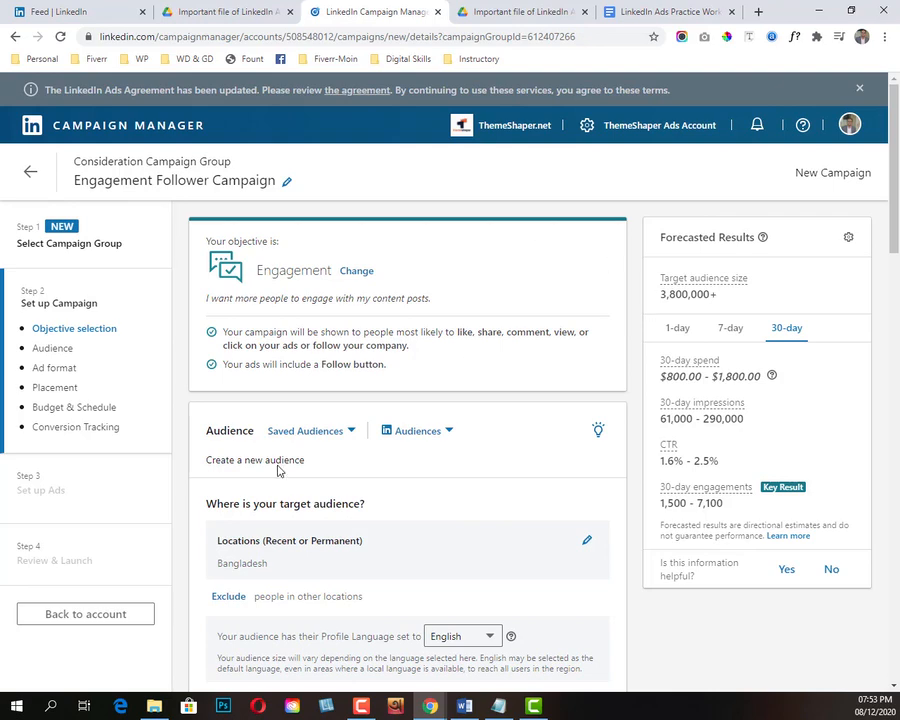
Step: Apply the saved ThemeShaper audience to the campaign, replacing the current targeting selections, and check its location
{"action": "left_click", "coordinate": [348, 432]}
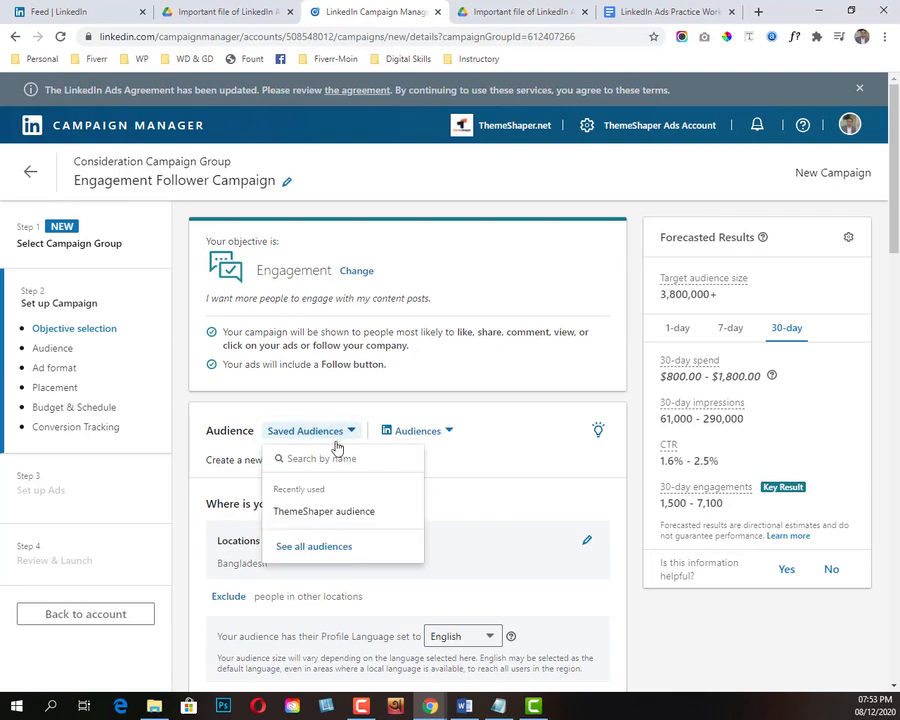
{"action": "left_click", "coordinate": [322, 512]}
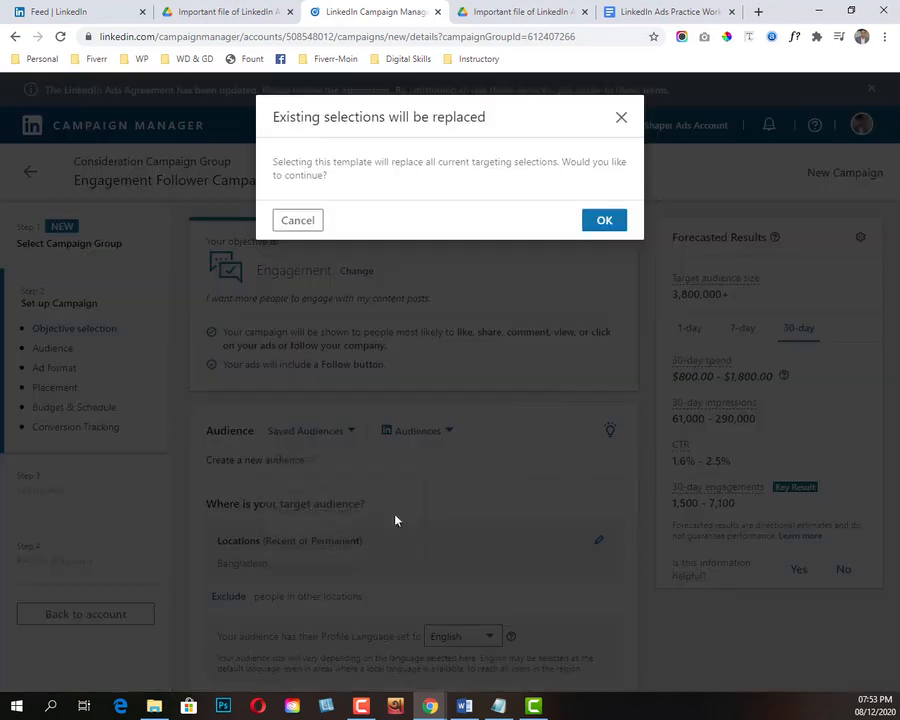
{"action": "left_click", "coordinate": [604, 220]}
{"action": "scroll", "coordinate": [430, 497], "scroll_direction": "down", "scroll_amount": 2}
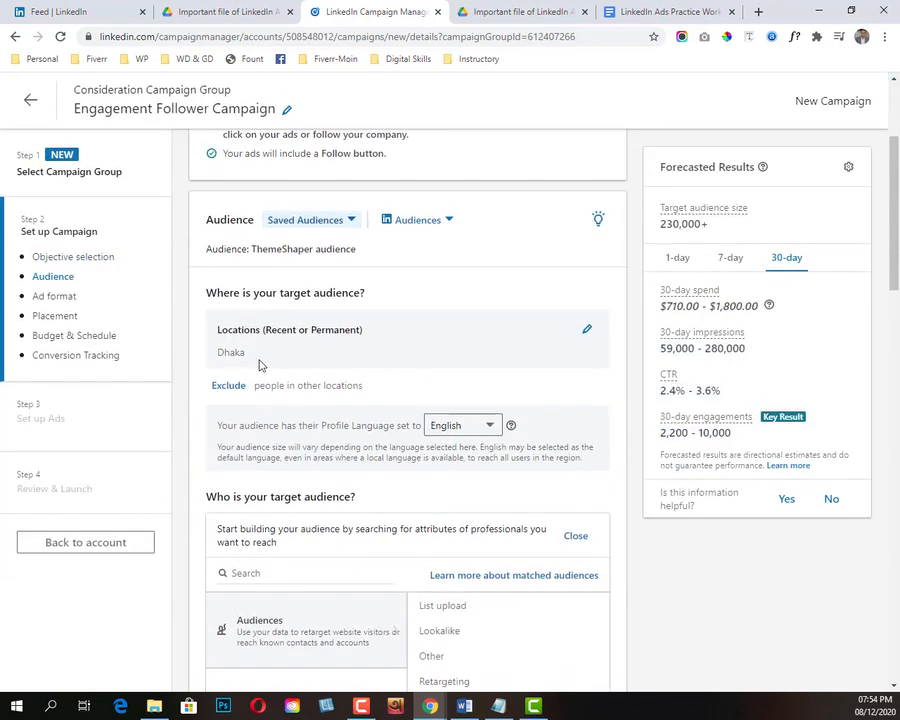
{"action": "left_click_drag", "start_coordinate": [223, 354], "coordinate": [249, 358]}
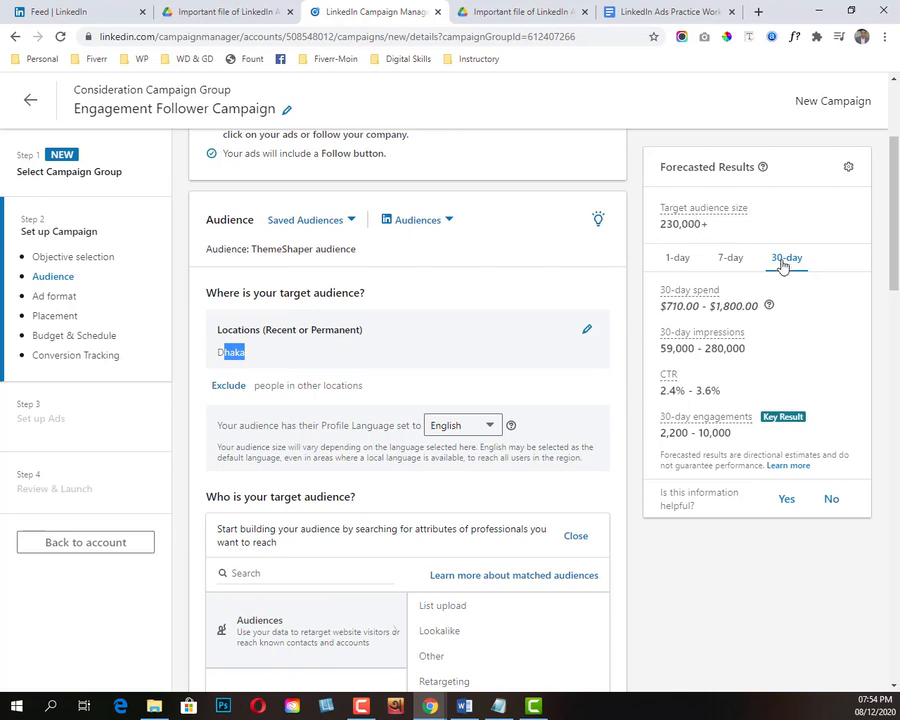
Step: Compare the 1-day and 7-day forecasts, examining the 7-day spend, impressions, CTR and engagements
{"action": "left_click", "coordinate": [726, 262]}
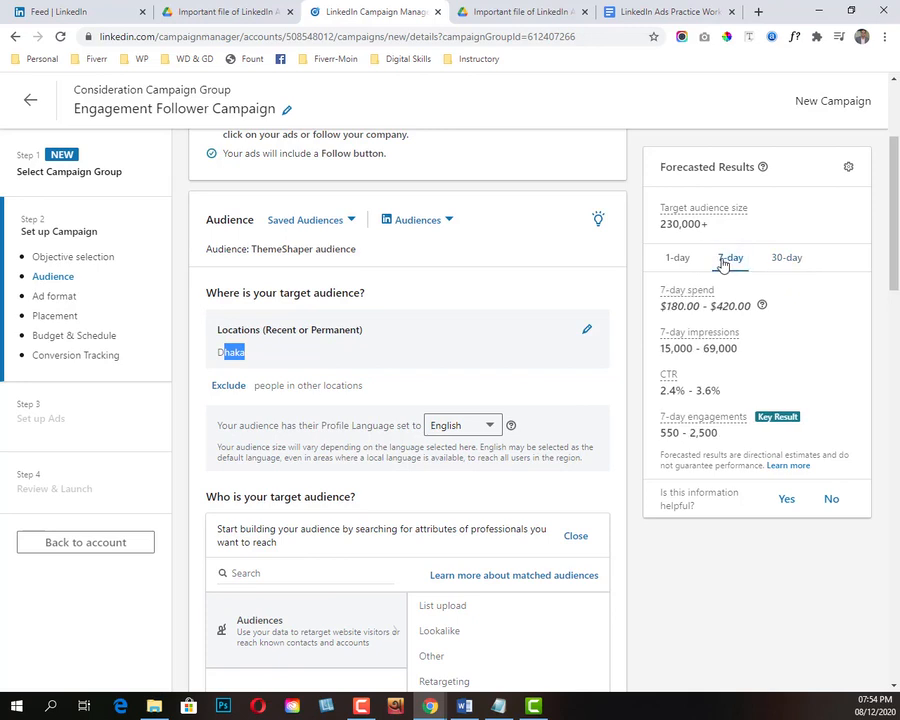
{"action": "left_click", "coordinate": [686, 261]}
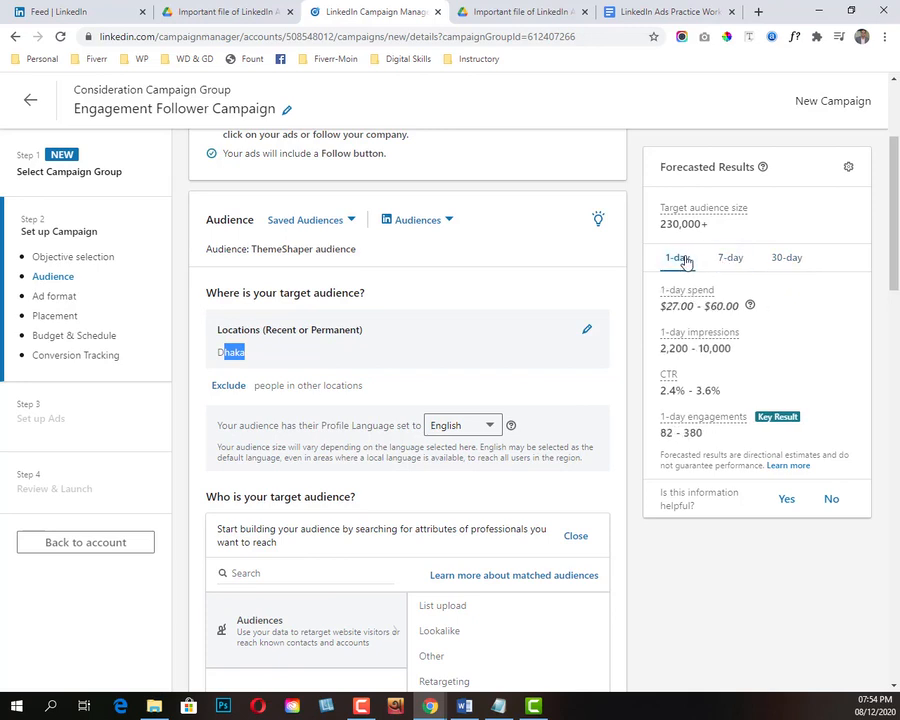
{"action": "left_click", "coordinate": [730, 257]}
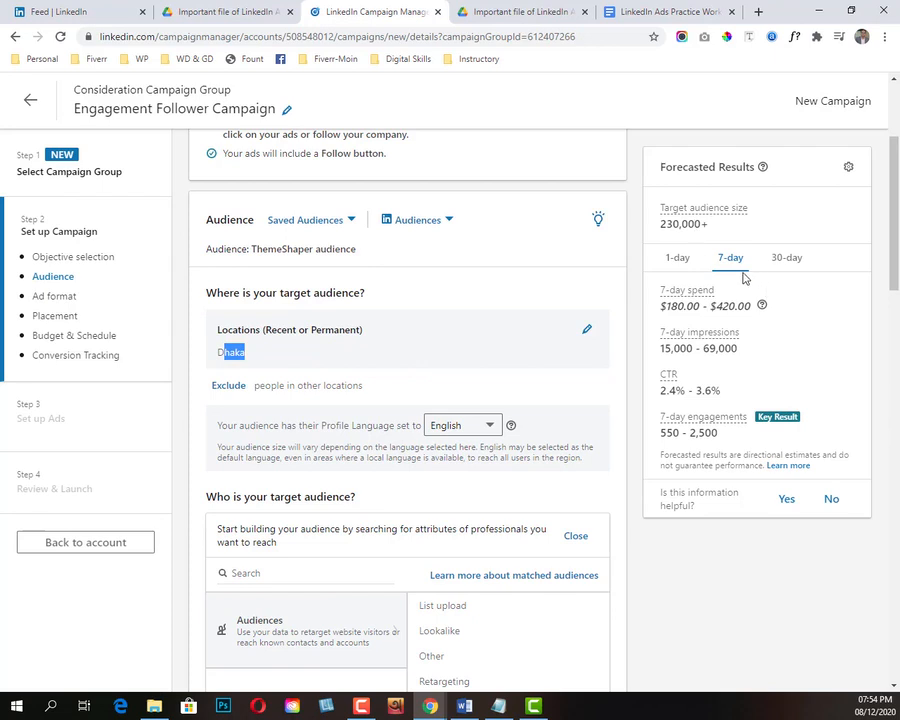
{"action": "left_click_drag", "start_coordinate": [670, 306], "coordinate": [740, 306]}
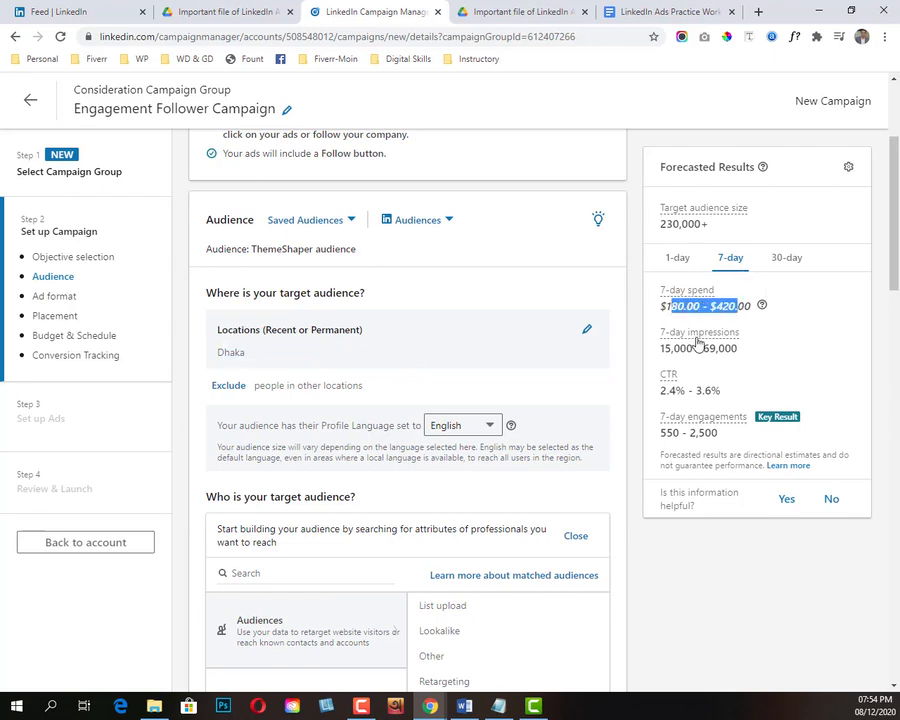
{"action": "left_click", "coordinate": [666, 351]}
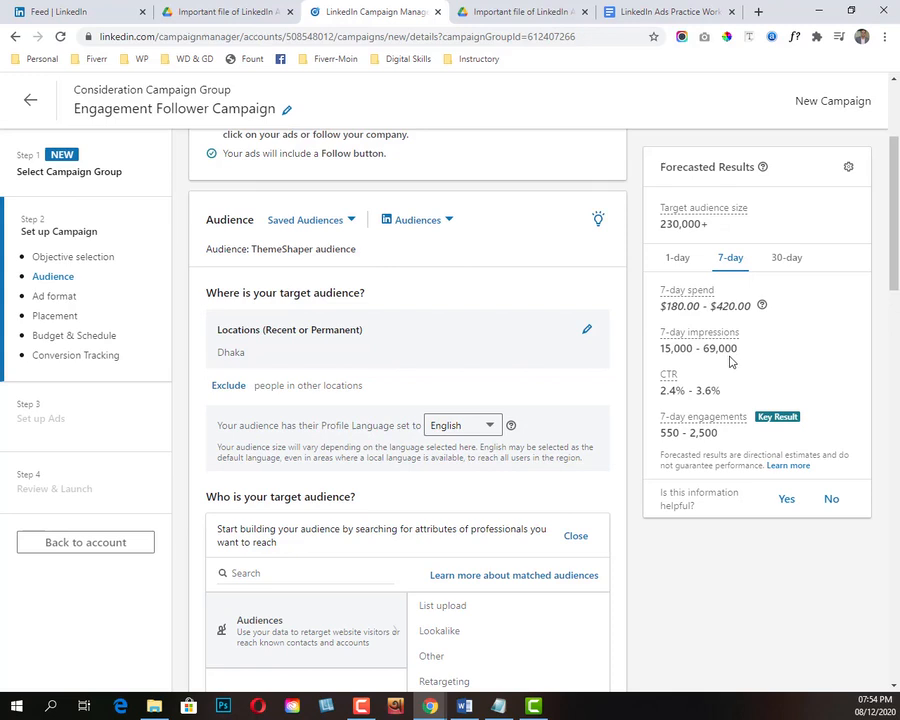
{"action": "left_click_drag", "start_coordinate": [662, 391], "coordinate": [748, 395]}
{"action": "left_click", "coordinate": [748, 395]}
{"action": "left_click_drag", "start_coordinate": [695, 432], "coordinate": [659, 434]}
{"action": "left_click_drag", "start_coordinate": [718, 439], "coordinate": [734, 438]}
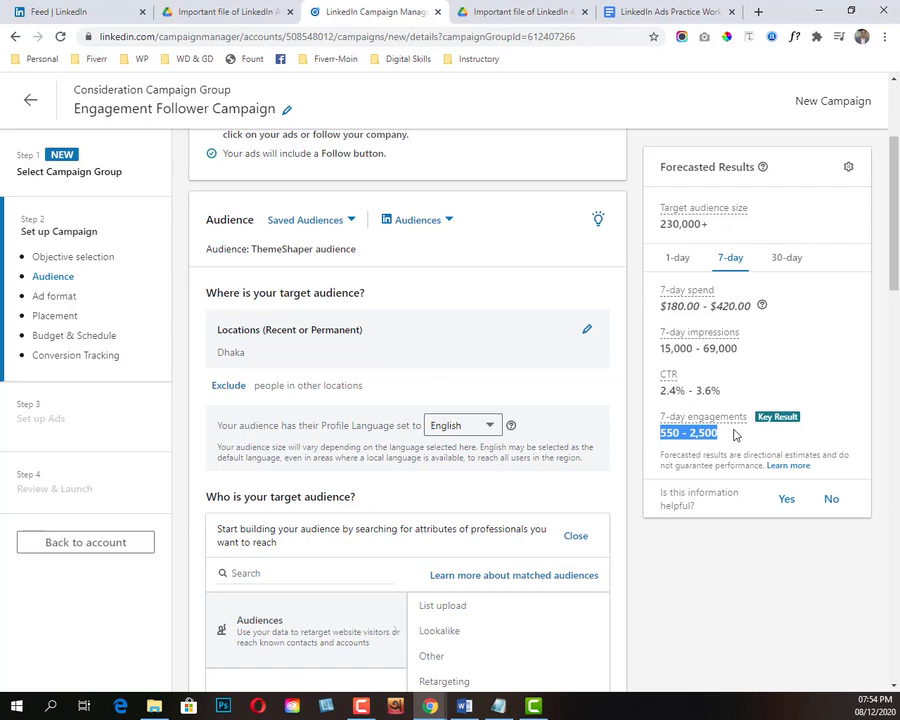
Step: Review the campaign's audience attributes and exclusions, and the available ad formats
{"action": "scroll", "coordinate": [340, 380], "scroll_direction": "down", "scroll_amount": 3}
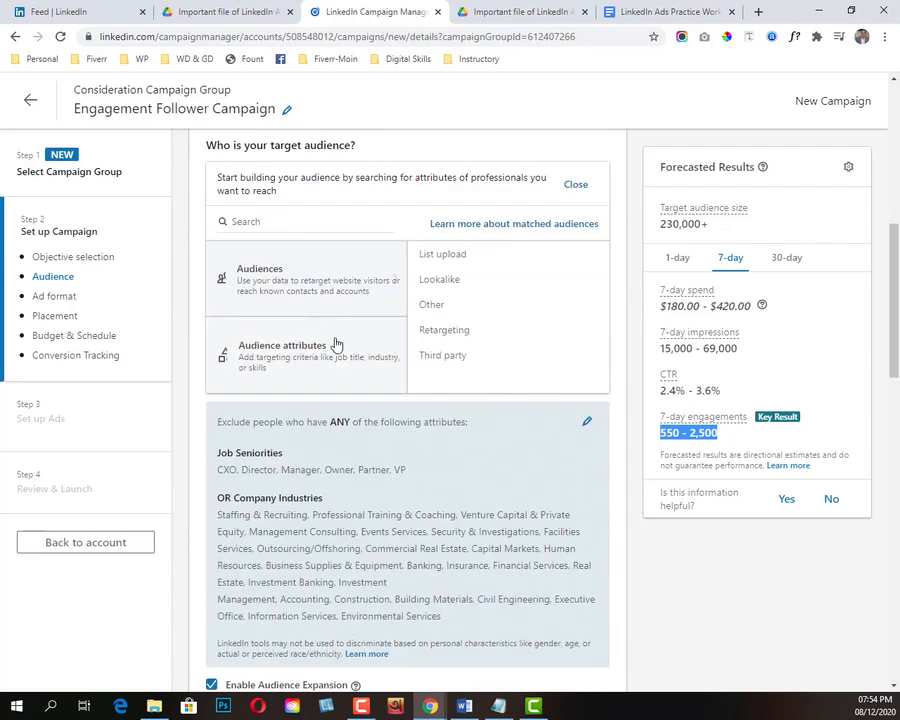
{"action": "scroll", "coordinate": [360, 400], "scroll_direction": "down", "scroll_amount": 3}
{"action": "scroll", "coordinate": [424, 444], "scroll_direction": "down", "scroll_amount": 2}
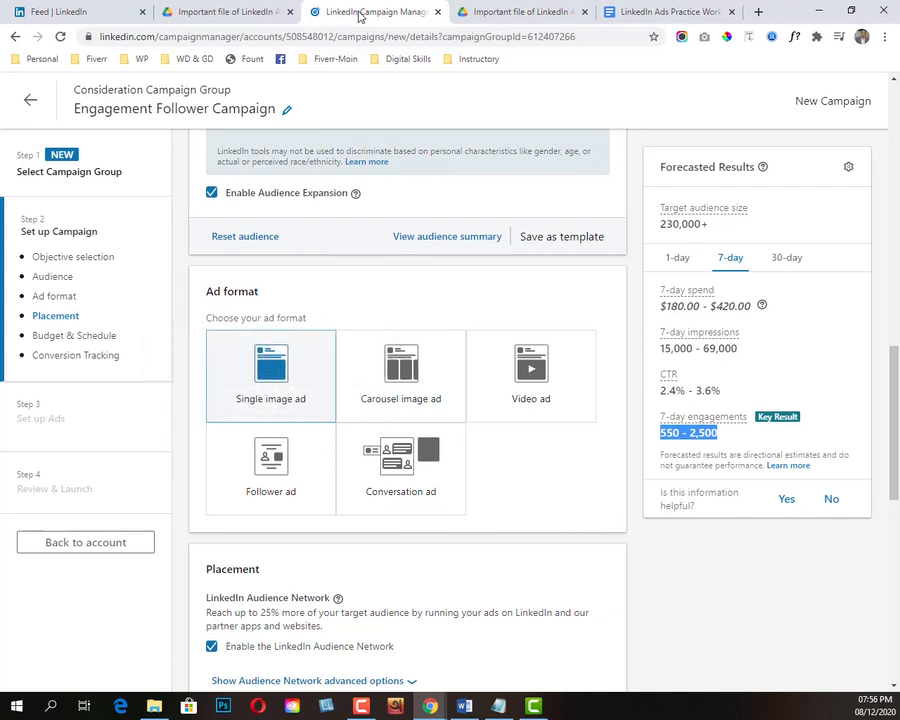
Step: Examine the promoted LCH post in the LinkedIn feed as an ad example, and return to the campaign's ad formats
{"action": "left_click", "coordinate": [88, 12]}
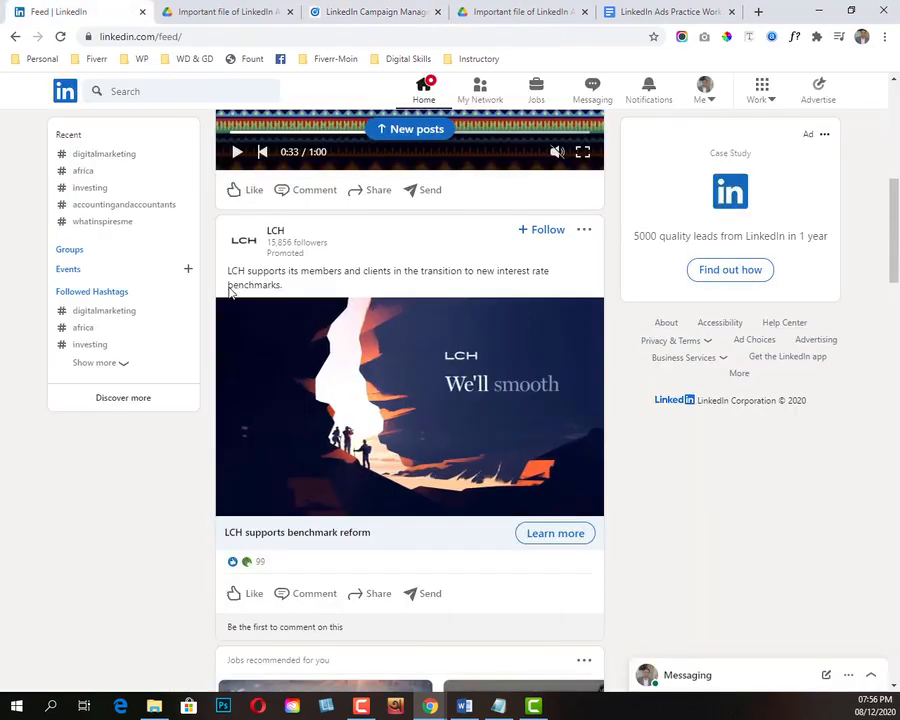
{"action": "scroll", "coordinate": [232, 294], "scroll_direction": "up", "scroll_amount": 5}
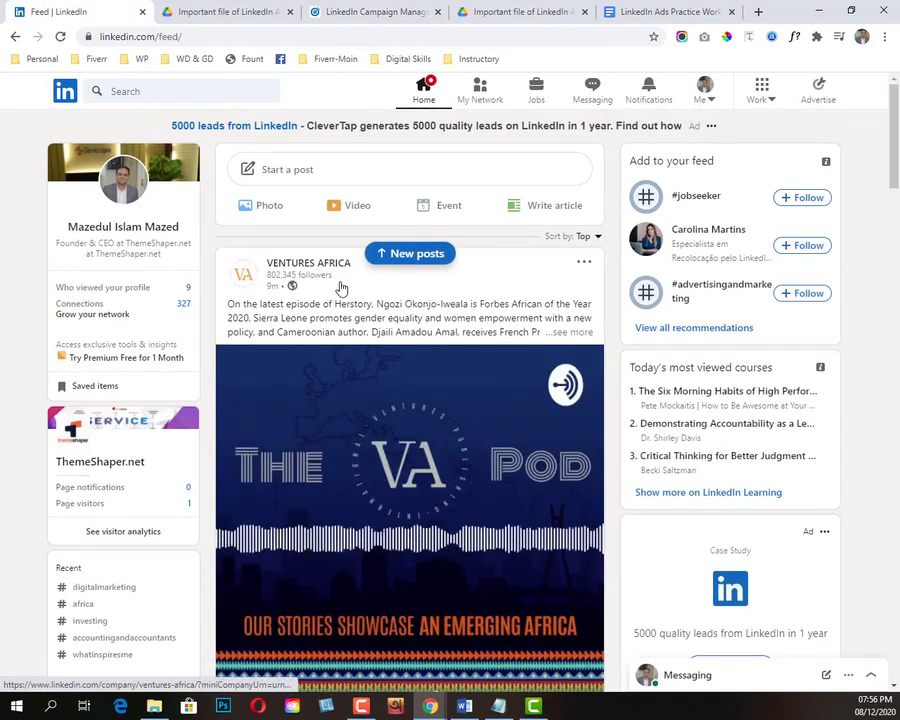
{"action": "scroll", "coordinate": [341, 288], "scroll_direction": "down", "scroll_amount": 3}
{"action": "scroll", "coordinate": [360, 286], "scroll_direction": "up", "scroll_amount": 2}
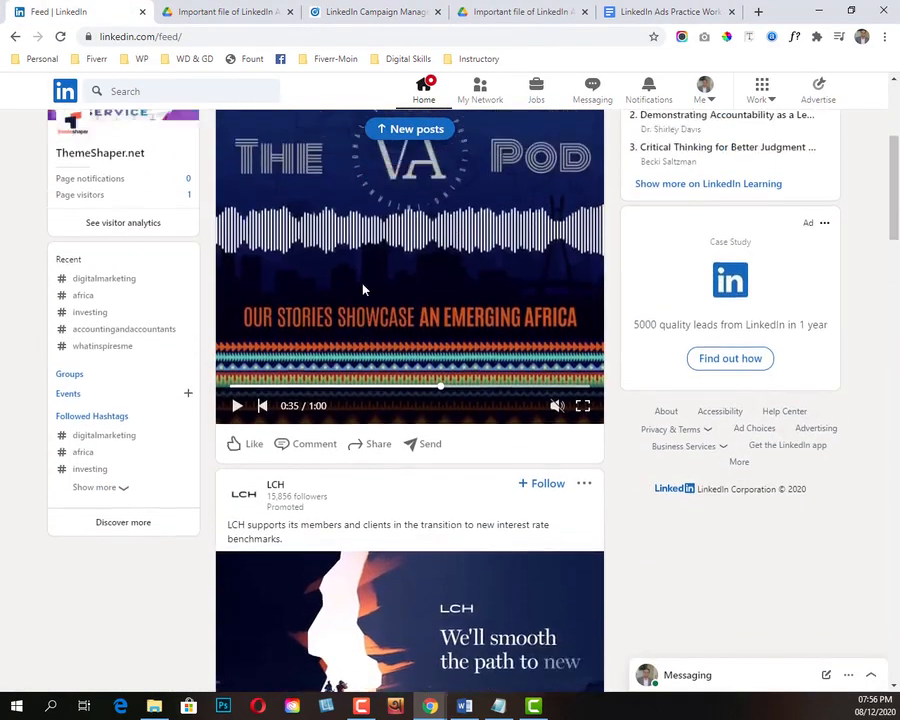
{"action": "scroll", "coordinate": [362, 286], "scroll_direction": "down", "scroll_amount": 4}
{"action": "scroll", "coordinate": [365, 287], "scroll_direction": "up", "scroll_amount": 1}
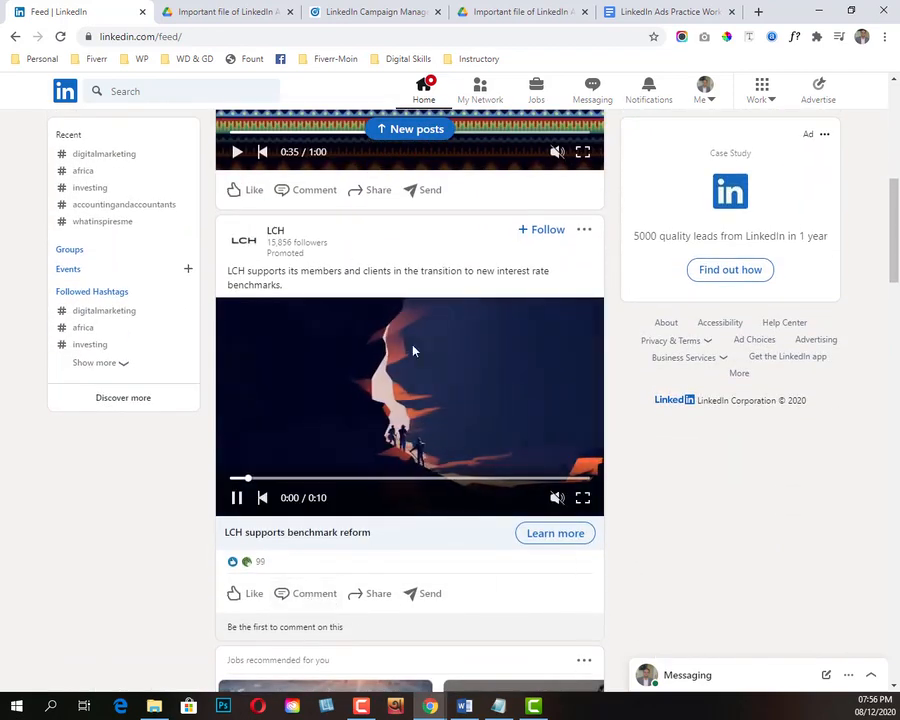
{"action": "left_click", "coordinate": [225, 8]}
{"action": "left_click", "coordinate": [366, 8]}
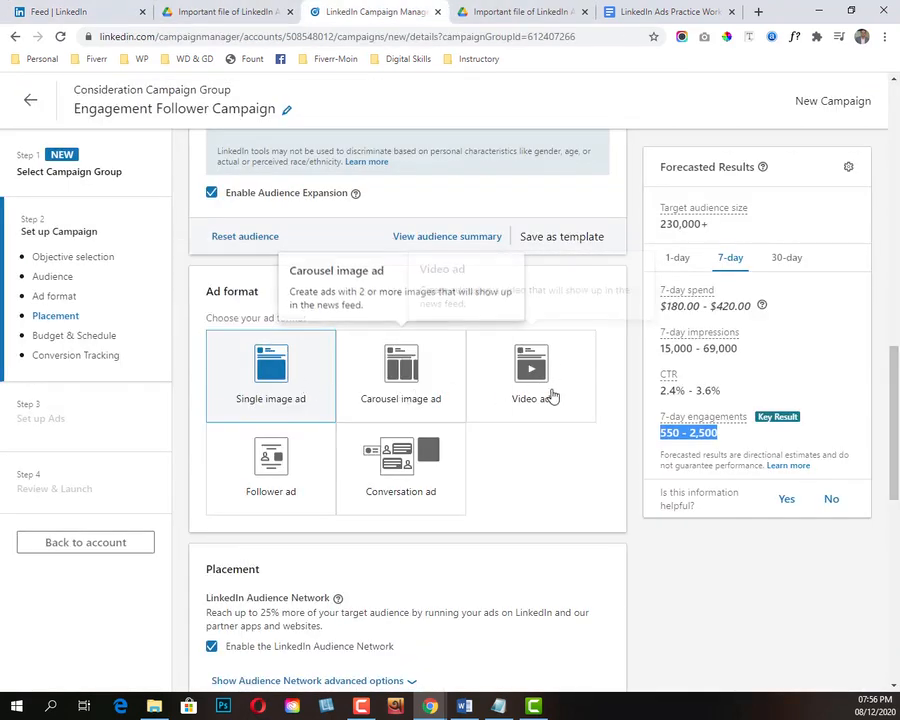
Step: Go back to the LinkedIn feed and examine the ads shown beside and above the posts
{"action": "left_click", "coordinate": [99, 8]}
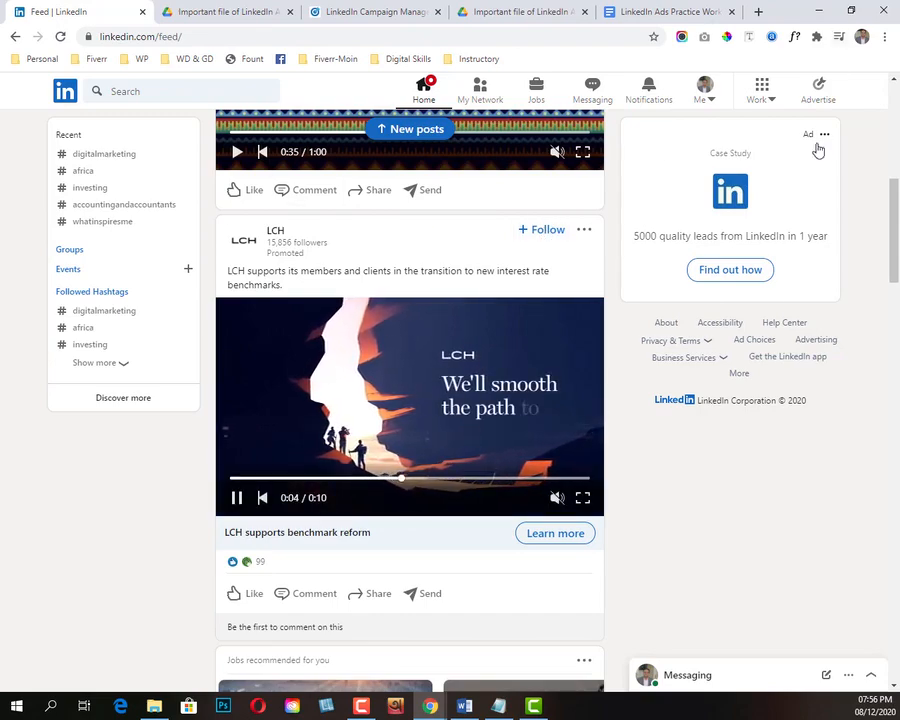
{"action": "scroll", "coordinate": [787, 300], "scroll_direction": "up", "scroll_amount": 2}
{"action": "scroll", "coordinate": [787, 300], "scroll_direction": "up", "scroll_amount": 5}
{"action": "scroll", "coordinate": [840, 305], "scroll_direction": "down", "scroll_amount": 3}
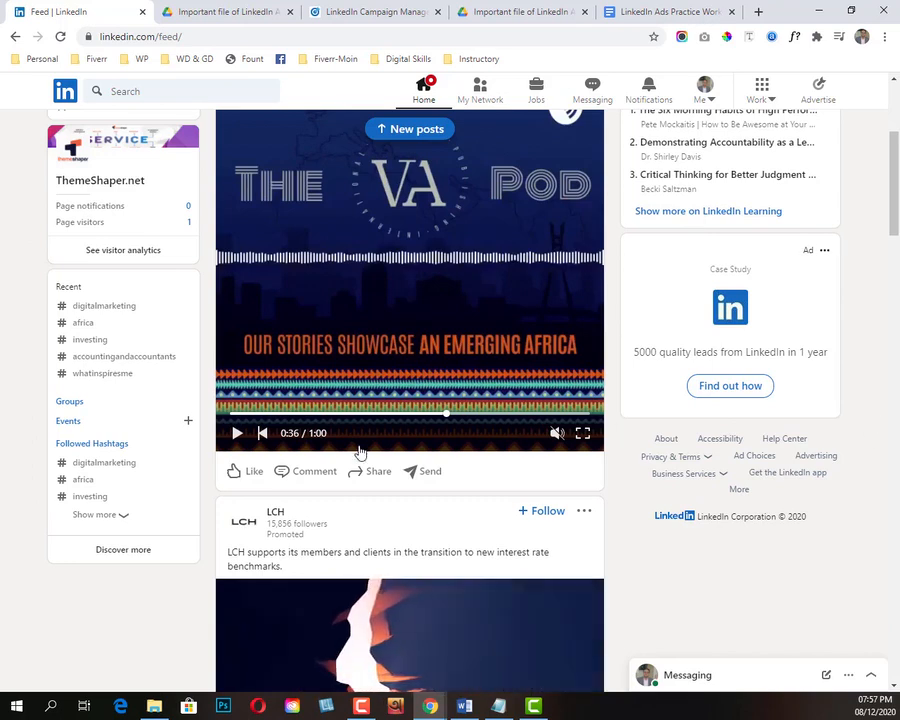
Step: Return from the LinkedIn feed to the campaign in Campaign Manager and choose Follower ad as its ad format
{"action": "scroll", "coordinate": [382, 458], "scroll_direction": "down", "scroll_amount": 2}
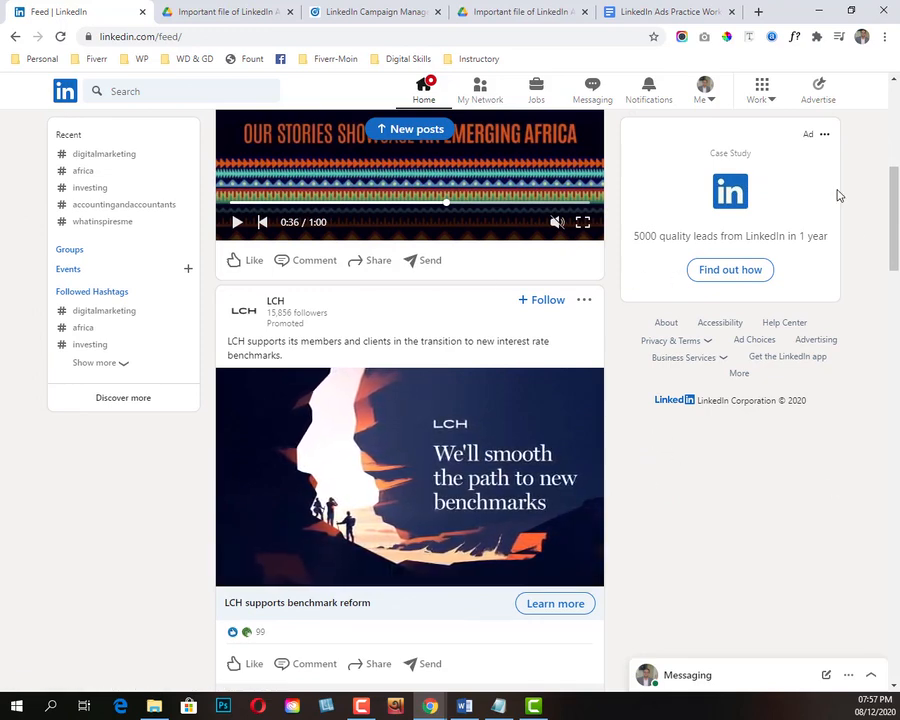
{"action": "scroll", "coordinate": [630, 260], "scroll_direction": "up", "scroll_amount": 2}
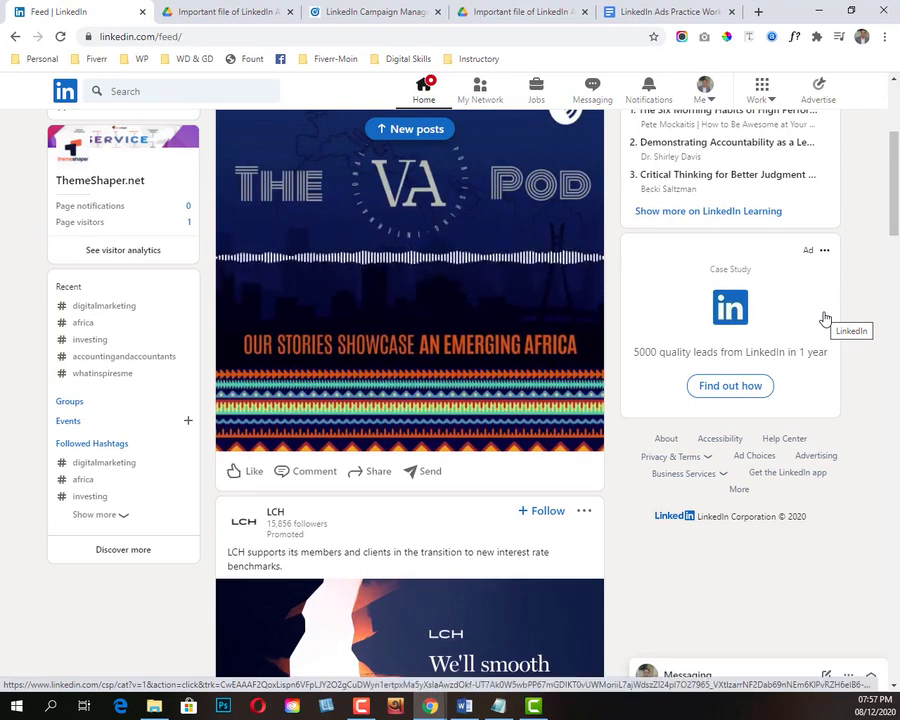
{"action": "left_click", "coordinate": [357, 8]}
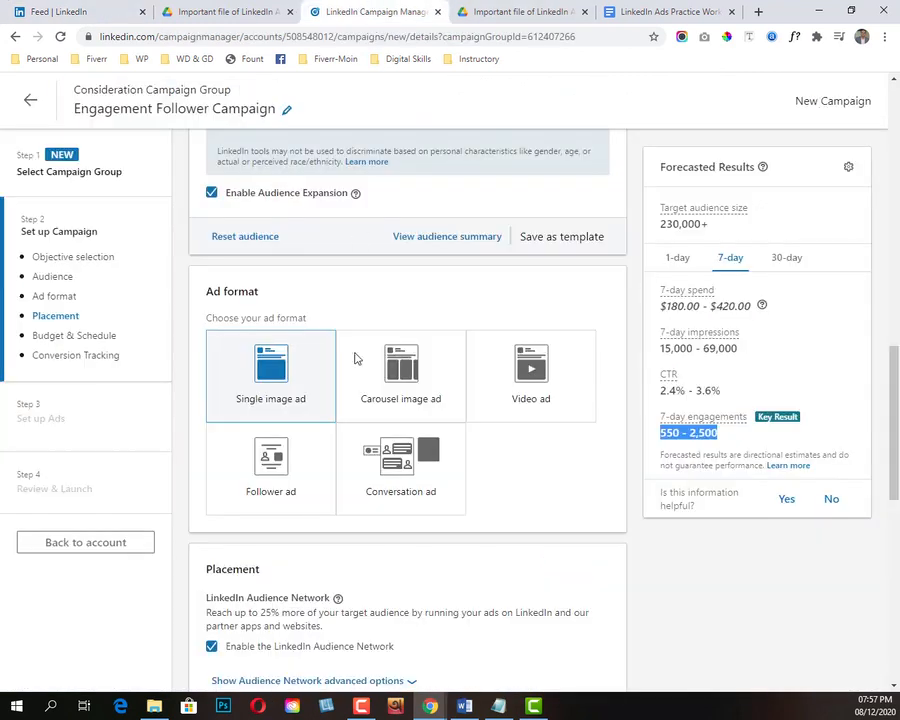
{"action": "left_click", "coordinate": [285, 492]}
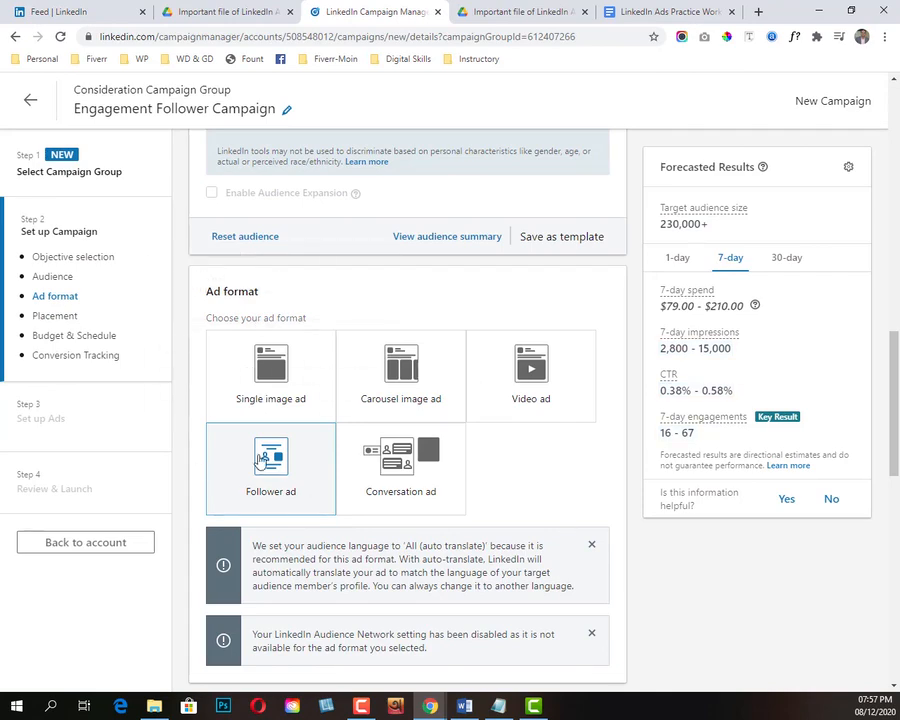
{"action": "scroll", "coordinate": [290, 500], "scroll_direction": "down", "scroll_amount": 3}
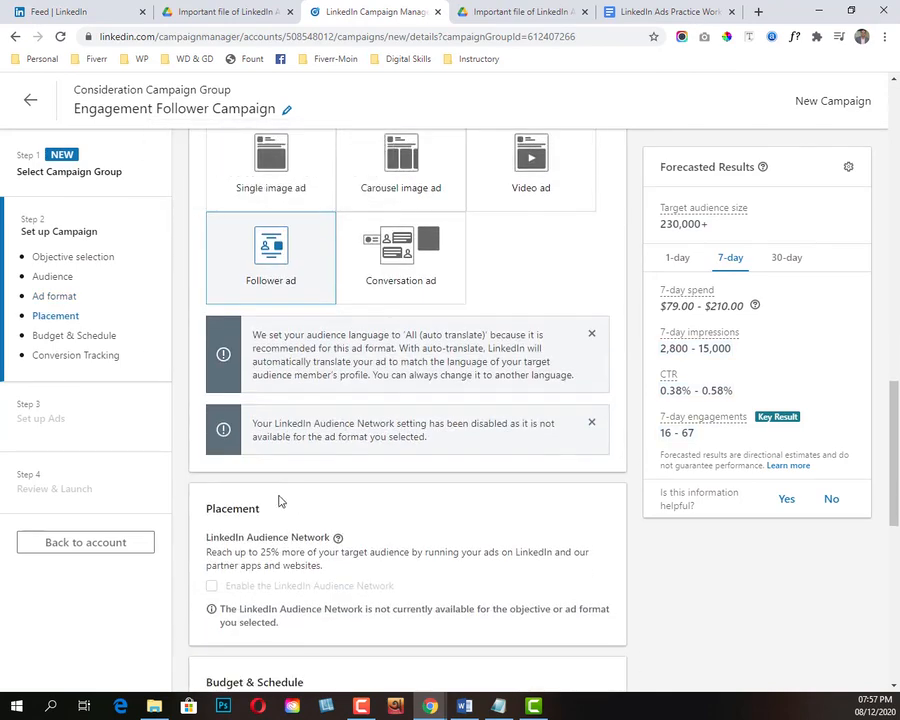
{"action": "scroll", "coordinate": [277, 474], "scroll_direction": "up", "scroll_amount": 4}
Step: Switch the campaign's budget type to a lifetime budget, keeping the amount at $250.00
{"action": "scroll", "coordinate": [275, 490], "scroll_direction": "down", "scroll_amount": 6}
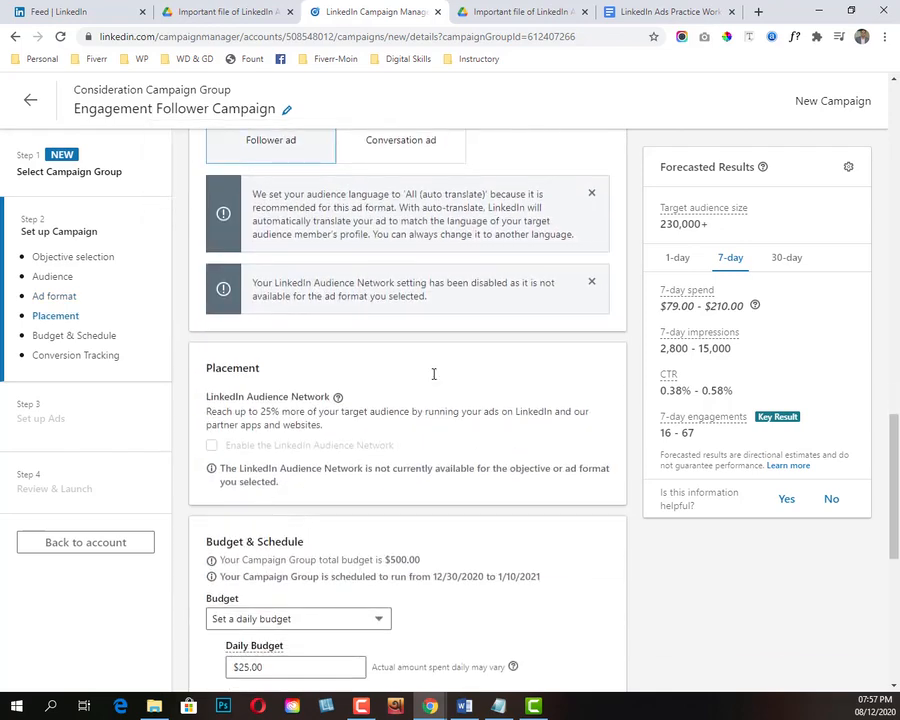
{"action": "scroll", "coordinate": [340, 397], "scroll_direction": "down", "scroll_amount": 3}
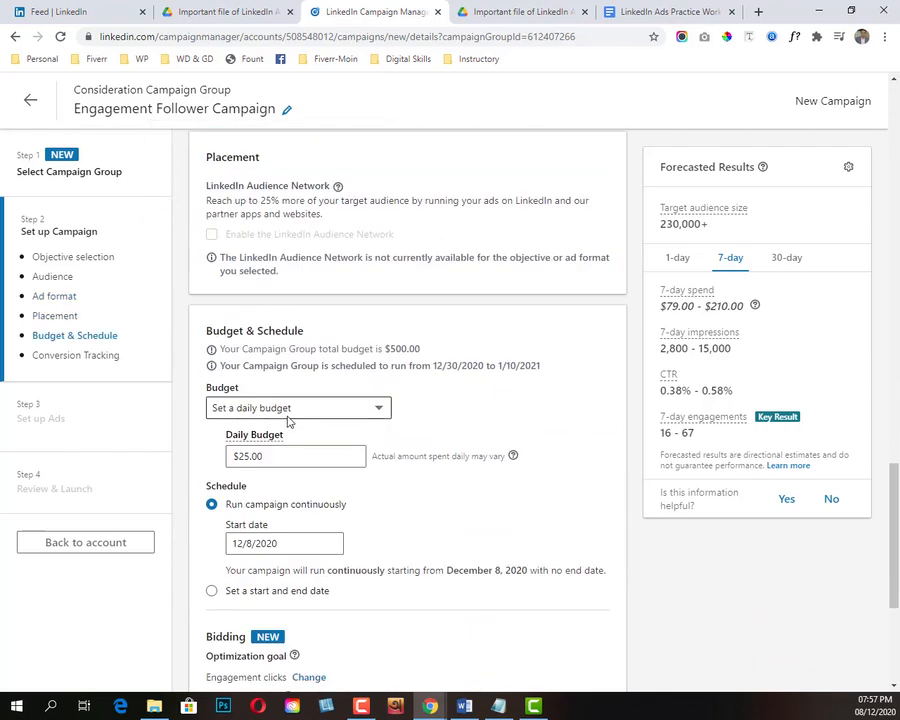
{"action": "left_click", "coordinate": [311, 410]}
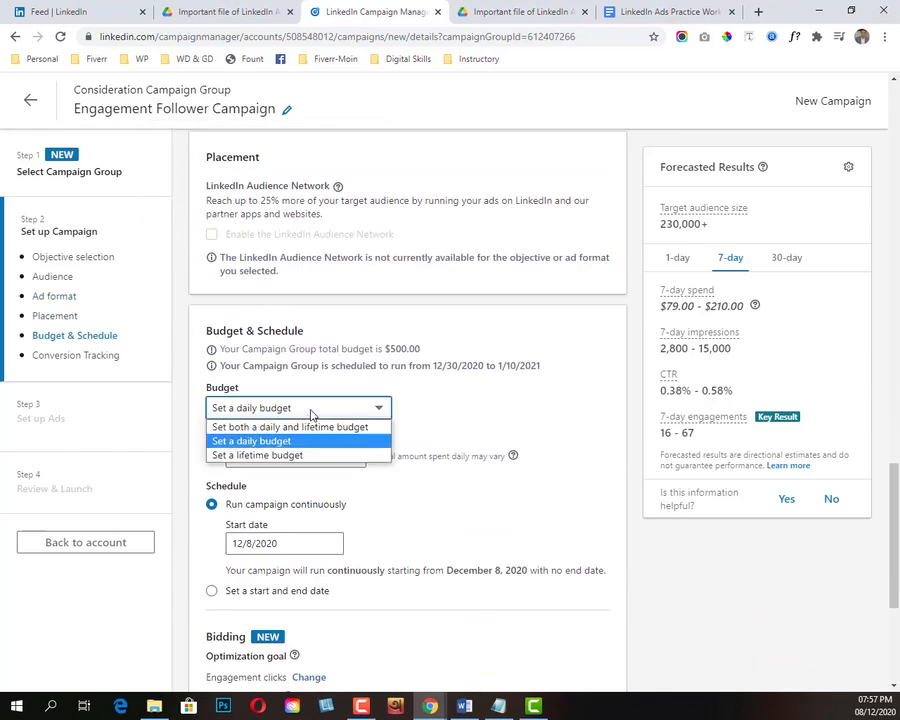
{"action": "left_click", "coordinate": [288, 459]}
{"action": "left_click", "coordinate": [290, 456]}
{"action": "left_click", "coordinate": [463, 455]}
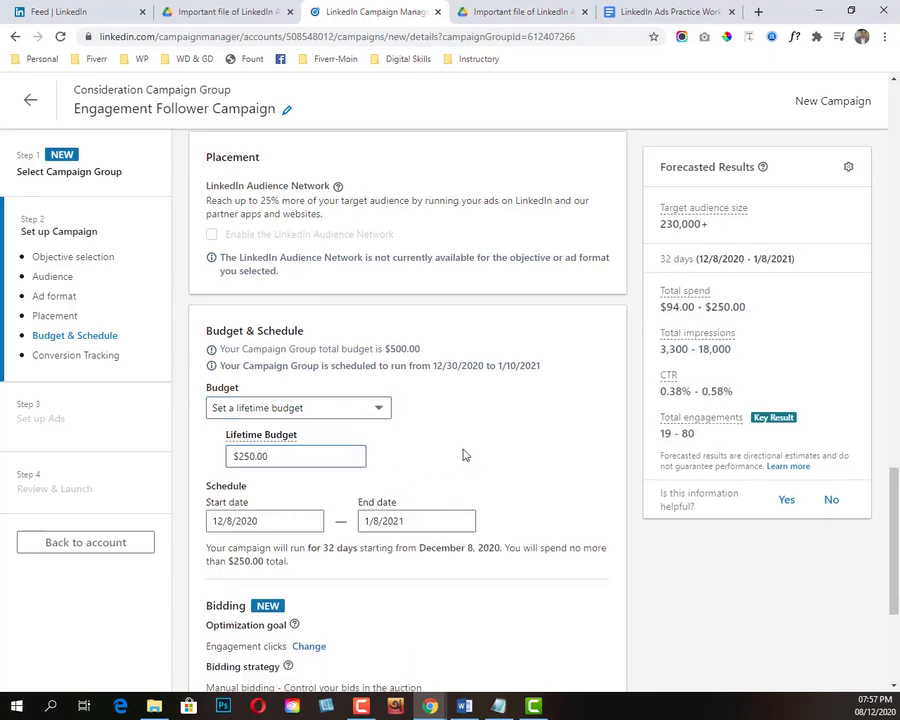
{"action": "left_click", "coordinate": [313, 457]}
Step: Schedule the campaign to start on 12/30/2020 and end on 1/5/2021
{"action": "left_click", "coordinate": [280, 521]}
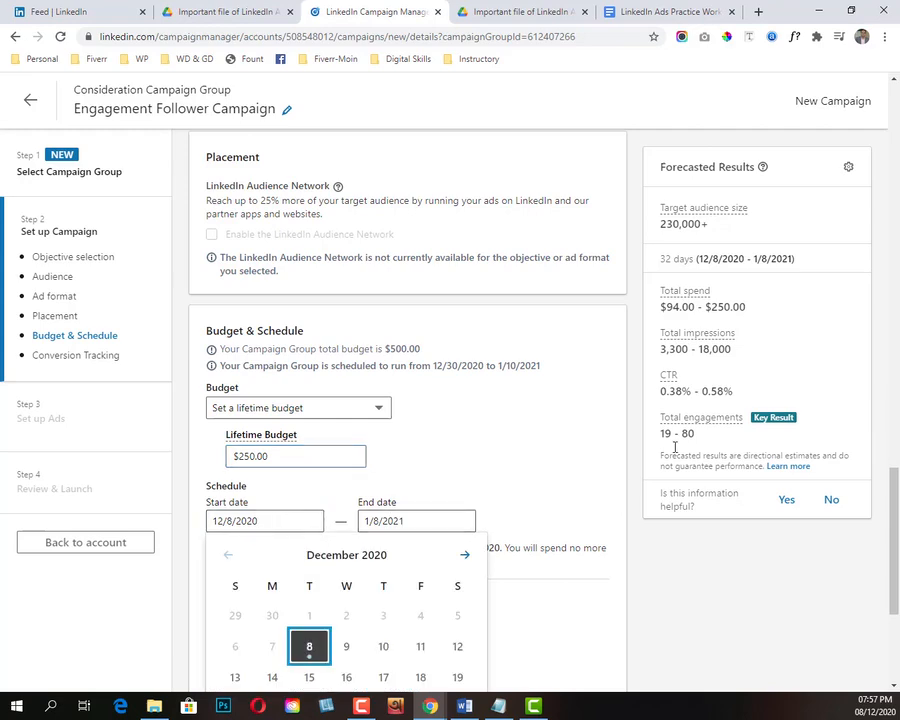
{"action": "scroll", "coordinate": [573, 434], "scroll_direction": "down", "scroll_amount": 3}
{"action": "left_click", "coordinate": [348, 470]}
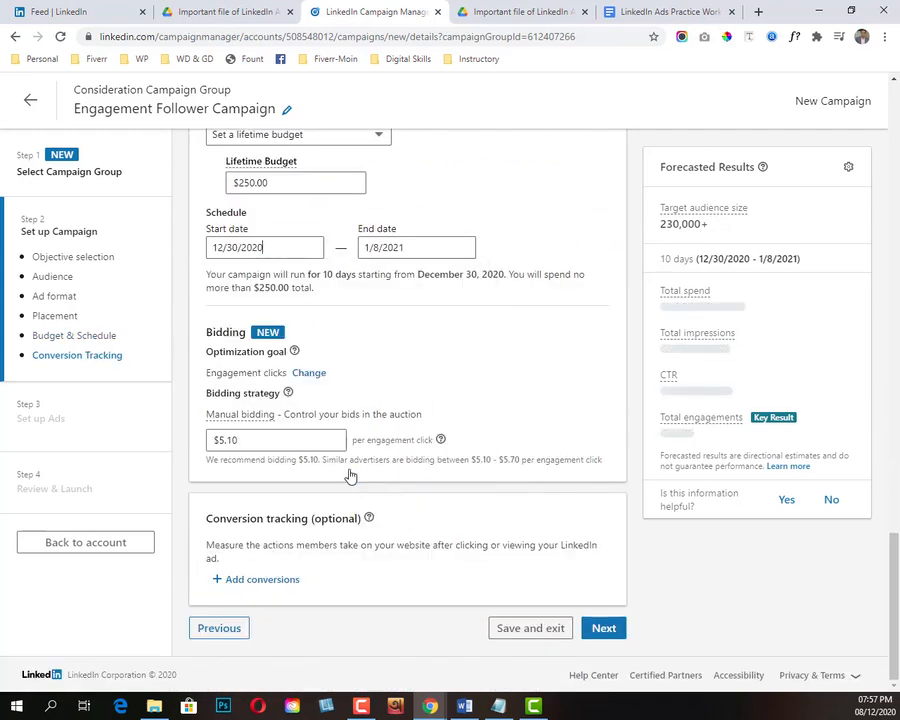
{"action": "left_click", "coordinate": [424, 243]}
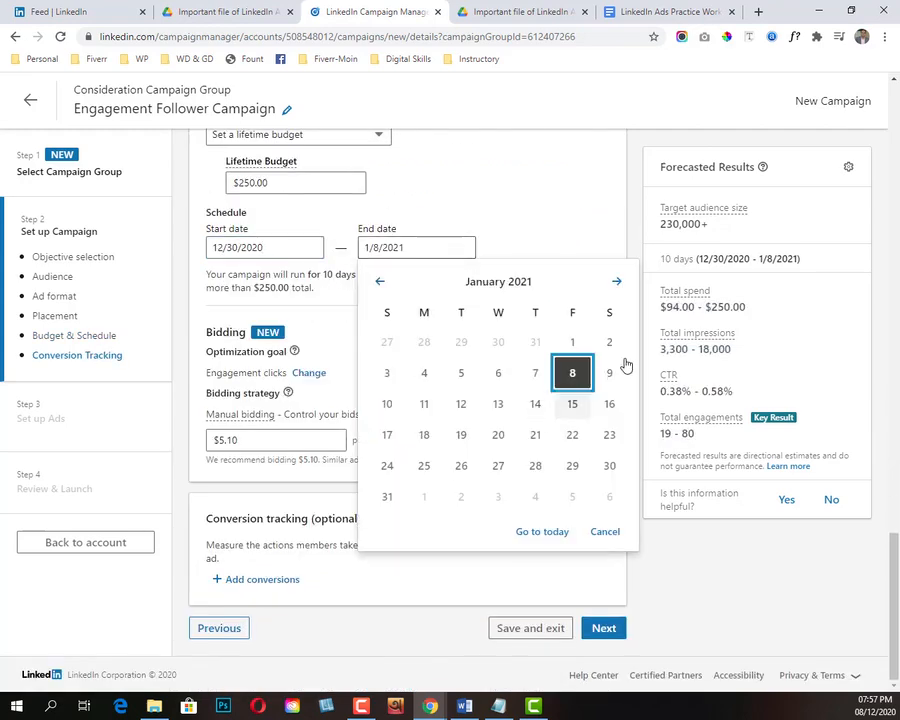
{"action": "left_click", "coordinate": [615, 283]}
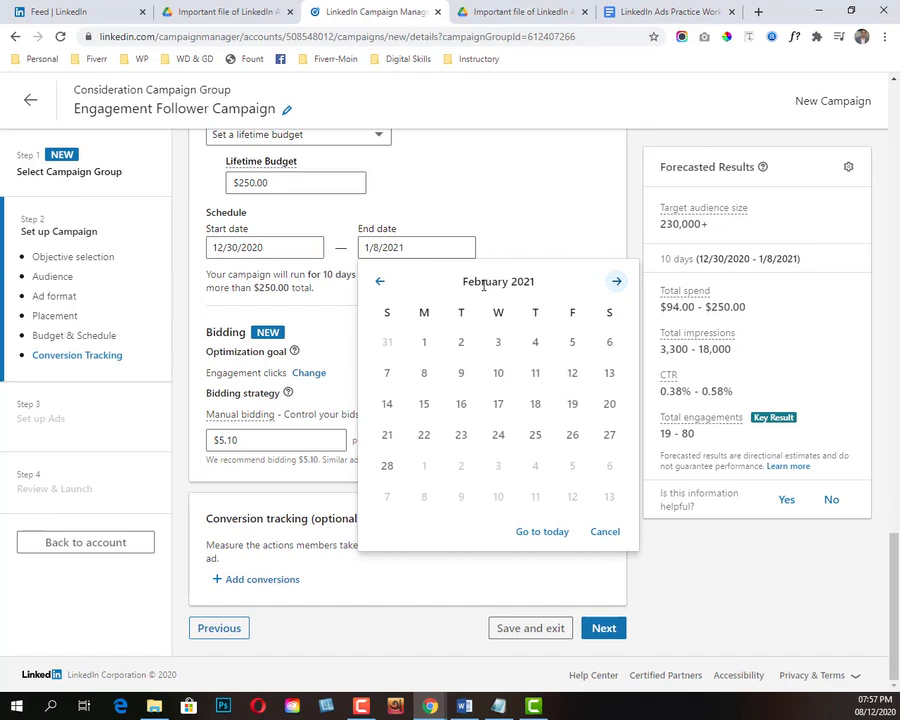
{"action": "left_click", "coordinate": [380, 283]}
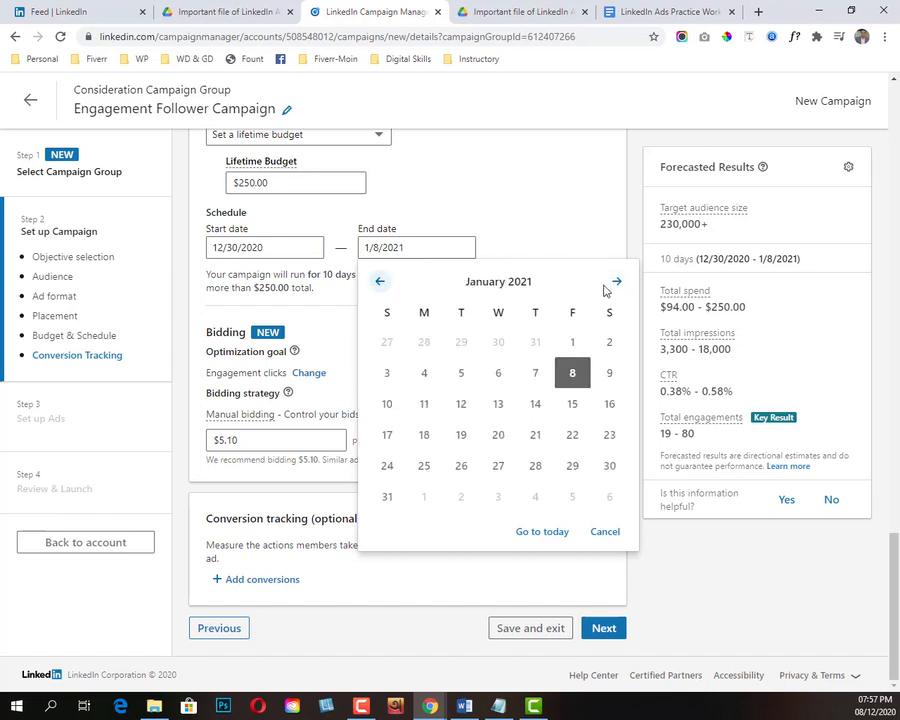
{"action": "left_click", "coordinate": [461, 374]}
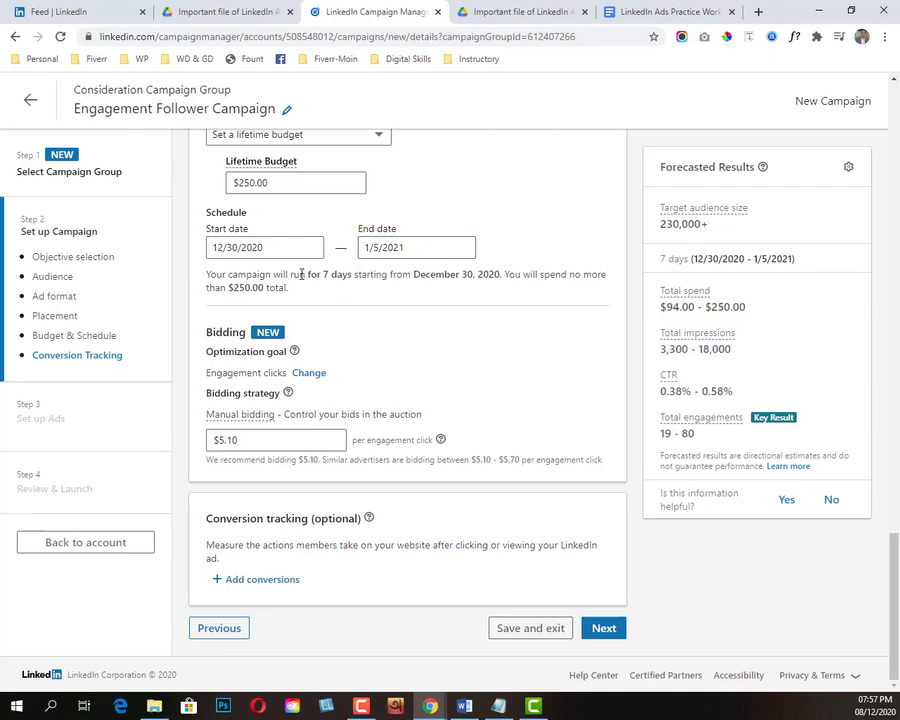
Step: Try Impressions as the bidding optimization goal, check the forecasted CTR, and restore Engagement clicks as the goal
{"action": "scroll", "coordinate": [405, 360], "scroll_direction": "up", "scroll_amount": 3}
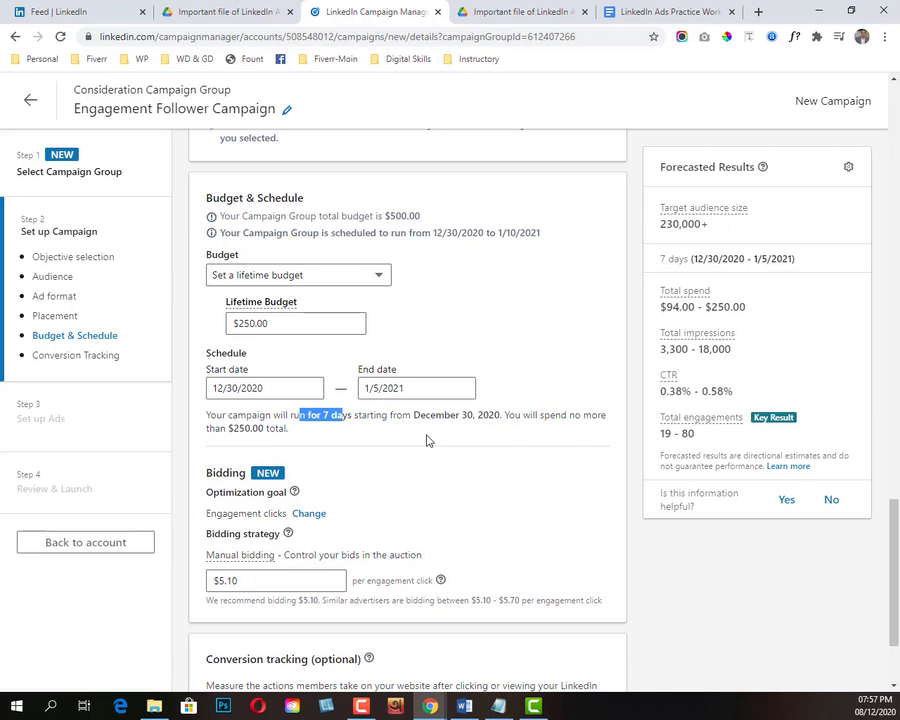
{"action": "scroll", "coordinate": [437, 428], "scroll_direction": "down", "scroll_amount": 3}
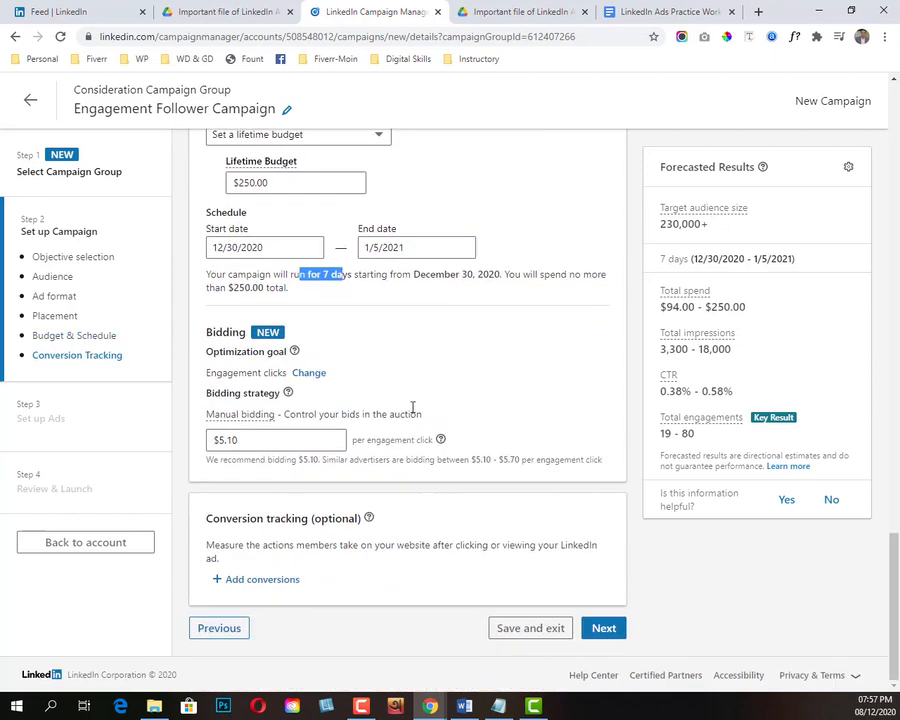
{"action": "scroll", "coordinate": [380, 387], "scroll_direction": "up", "scroll_amount": 1}
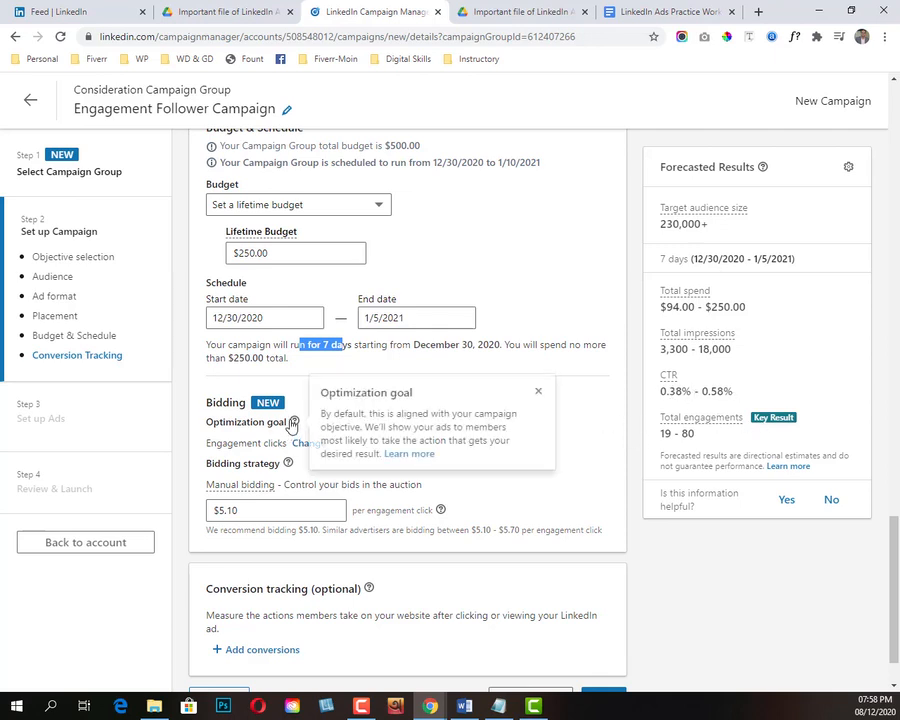
{"action": "left_click", "coordinate": [246, 421]}
{"action": "left_click", "coordinate": [312, 446]}
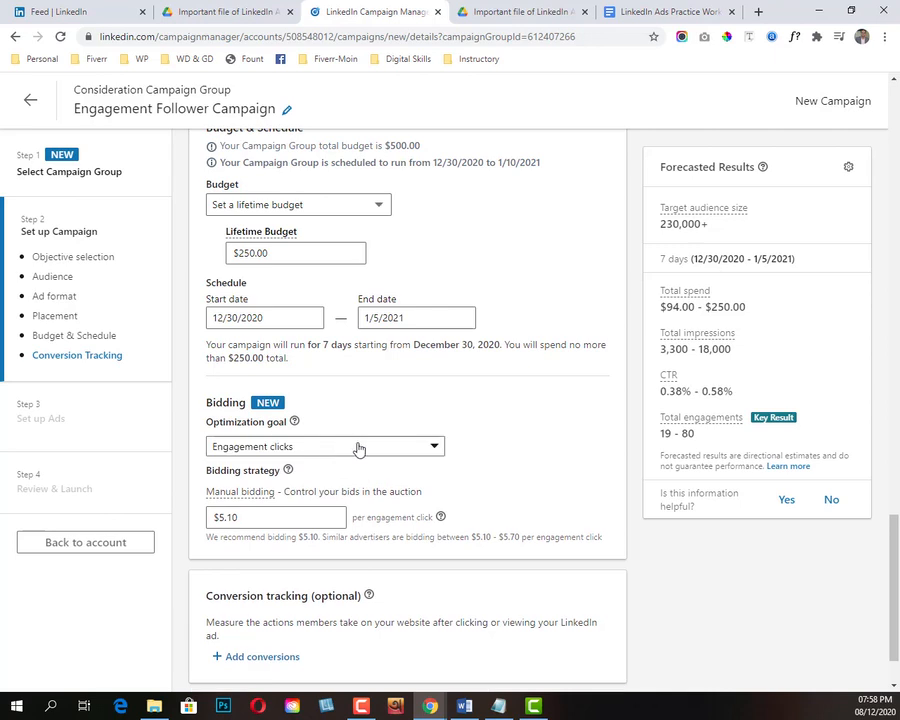
{"action": "left_click", "coordinate": [344, 446]}
{"action": "left_click", "coordinate": [257, 574]}
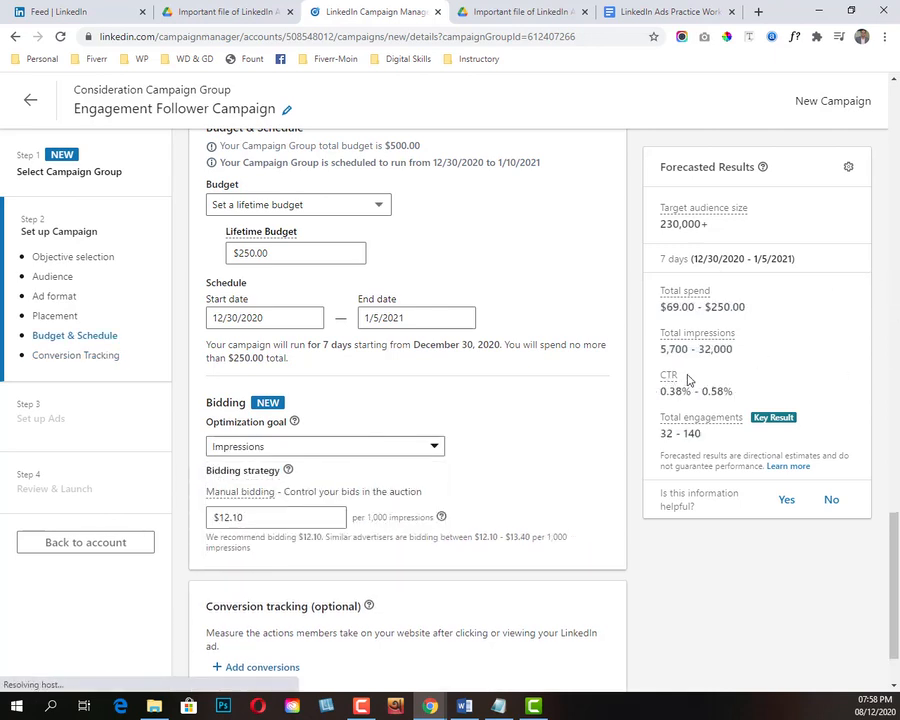
{"action": "left_click_drag", "start_coordinate": [755, 394], "coordinate": [655, 393]}
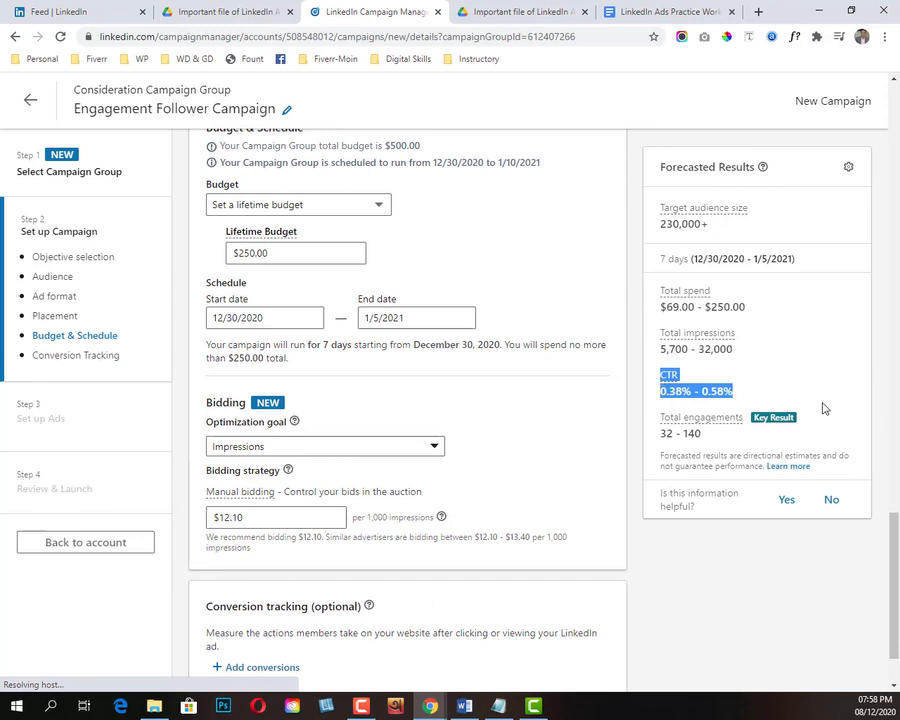
{"action": "left_click", "coordinate": [367, 447]}
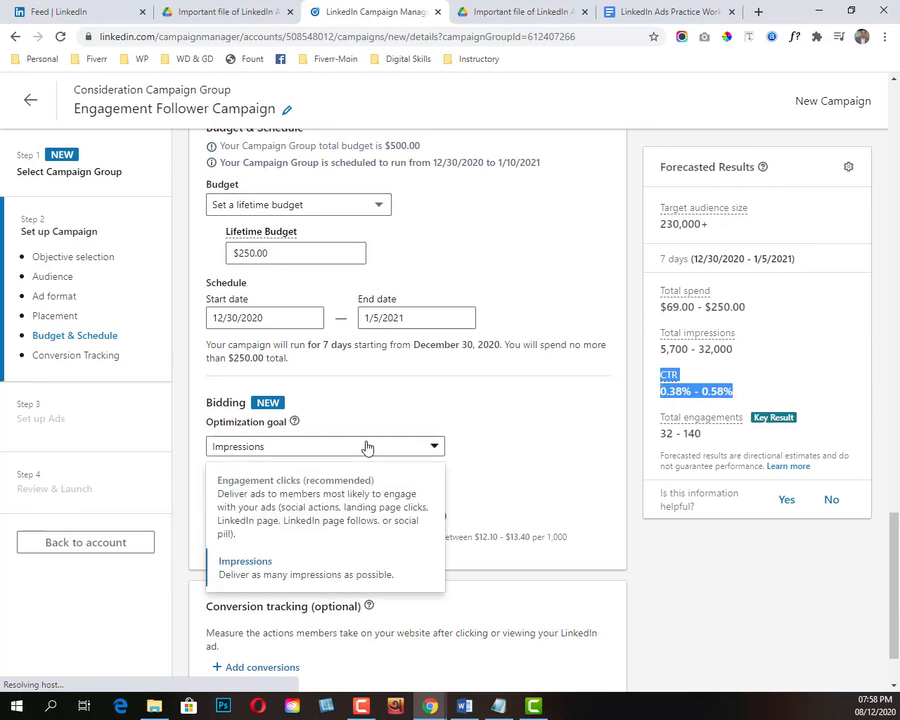
{"action": "left_click", "coordinate": [311, 506]}
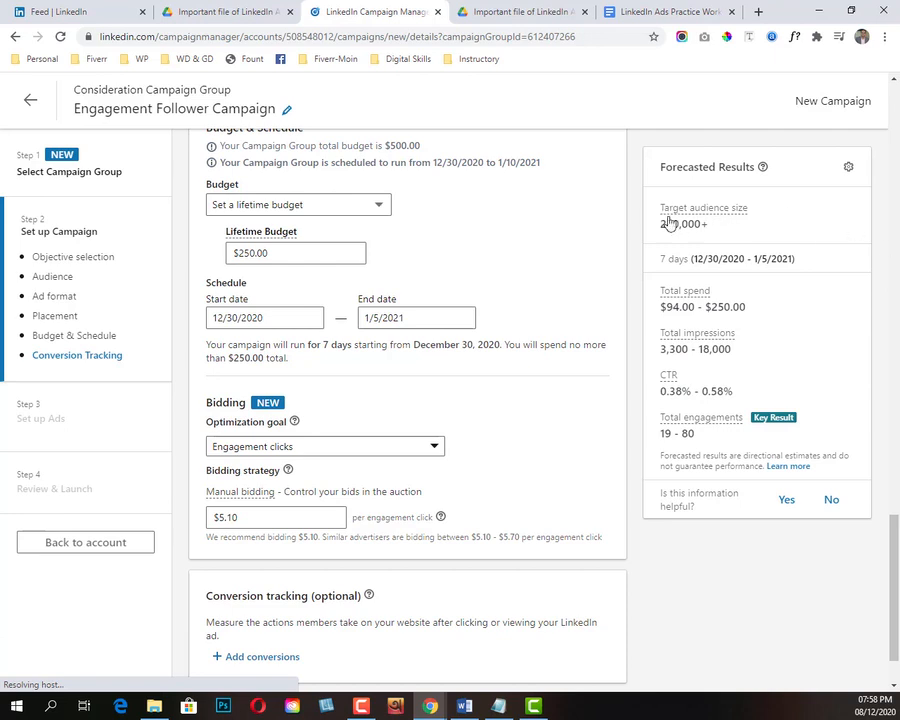
Step: Examine the forecast's target audience size and campaign dates, and the recommended bid range under the bidding strategy
{"action": "left_click_drag", "start_coordinate": [707, 230], "coordinate": [666, 231]}
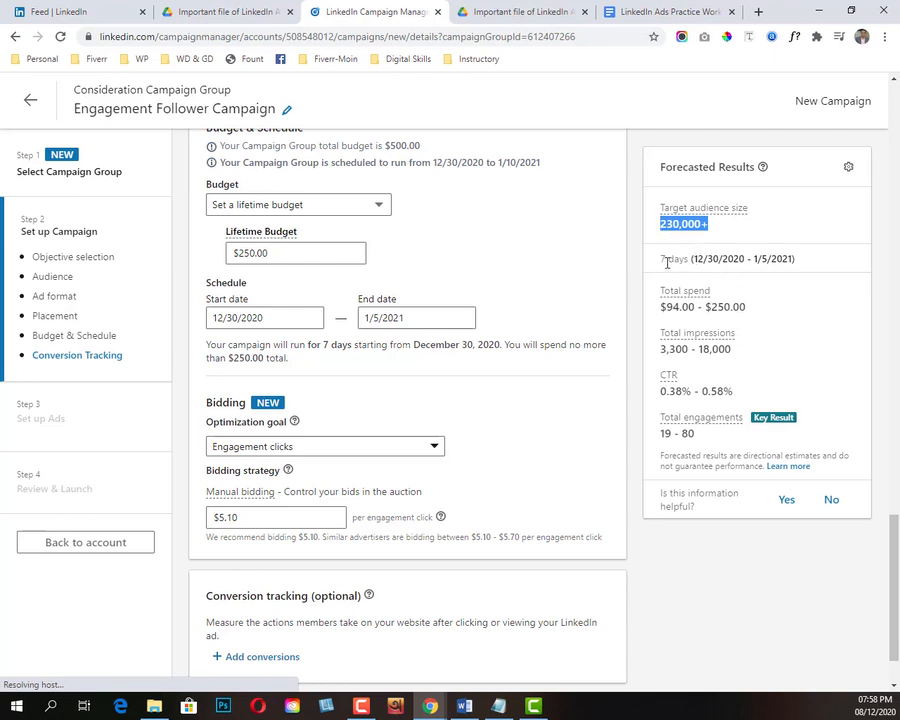
{"action": "left_click_drag", "start_coordinate": [705, 261], "coordinate": [805, 266]}
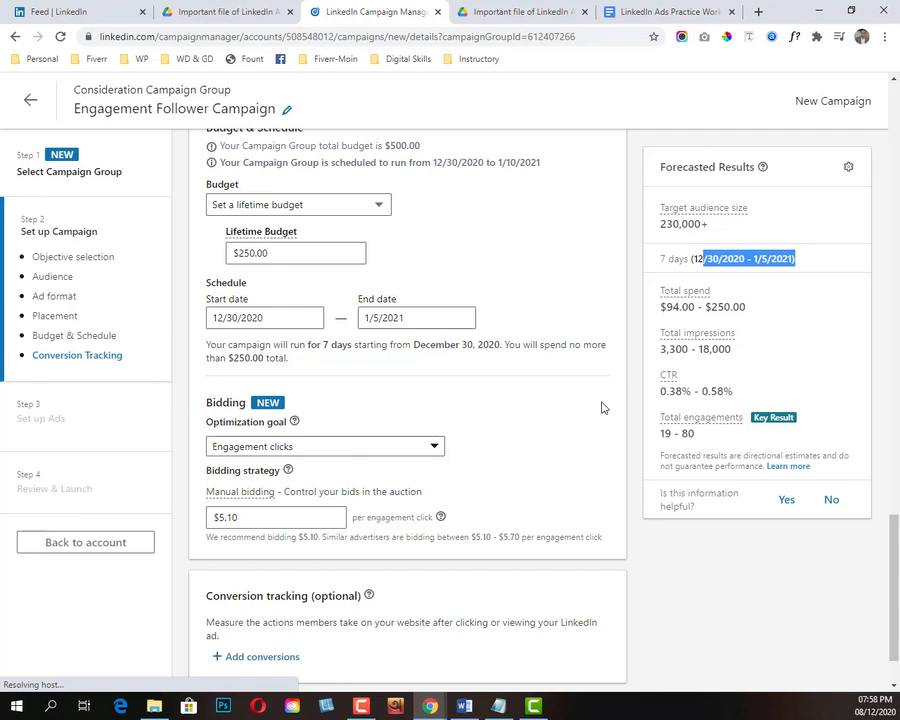
{"action": "left_click", "coordinate": [558, 438]}
{"action": "scroll", "coordinate": [456, 436], "scroll_direction": "down", "scroll_amount": 1}
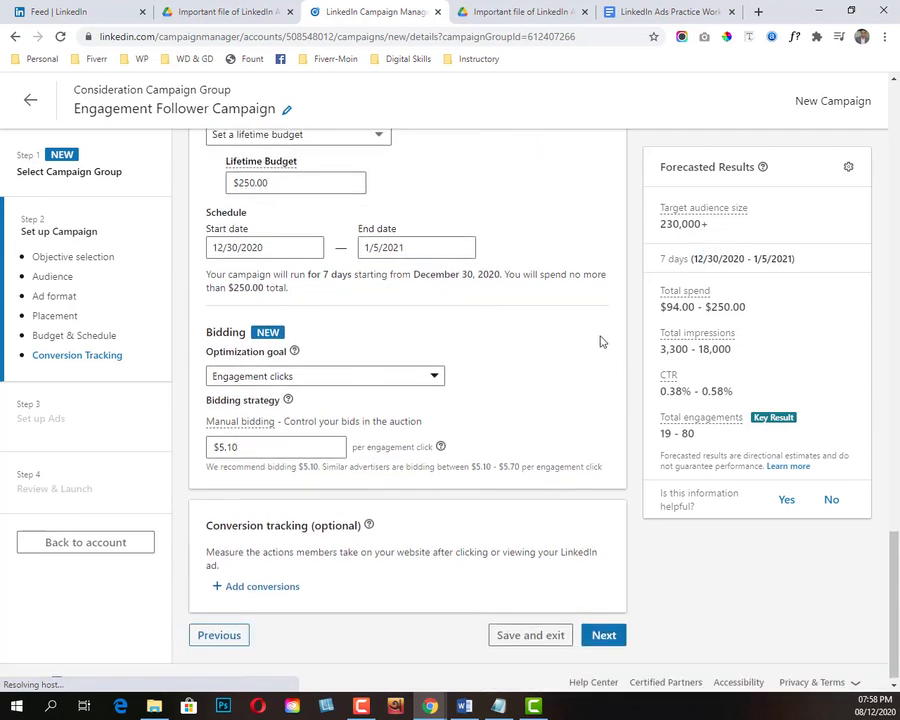
{"action": "left_click_drag", "start_coordinate": [322, 467], "coordinate": [471, 467]}
{"action": "left_click", "coordinate": [476, 482]}
{"action": "left_click", "coordinate": [456, 488]}
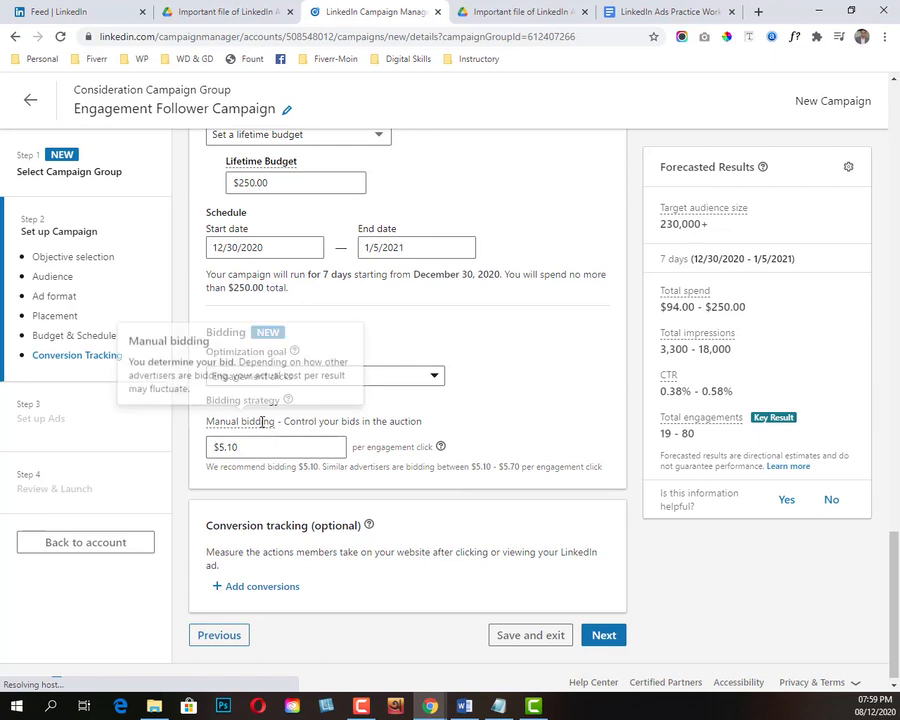
Step: Try a manual bid of $4.00 per engagement click, and set the bid back to $5.10
{"action": "left_click", "coordinate": [293, 446]}
{"action": "left_click_drag", "start_coordinate": [293, 446], "coordinate": [162, 440]}
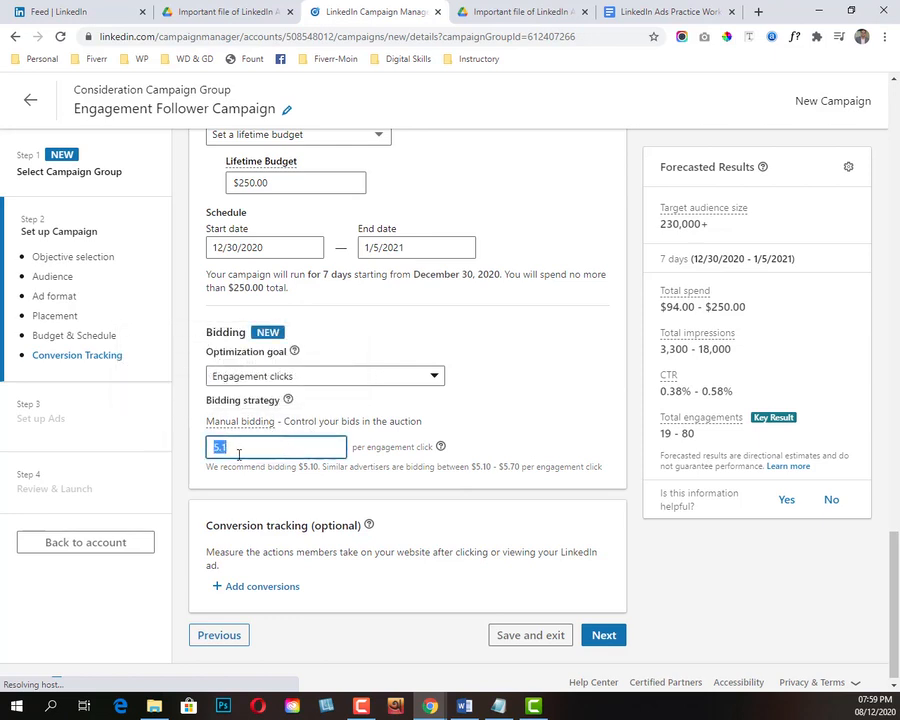
{"action": "type", "text": "4"}
{"action": "left_click", "coordinate": [578, 428]}
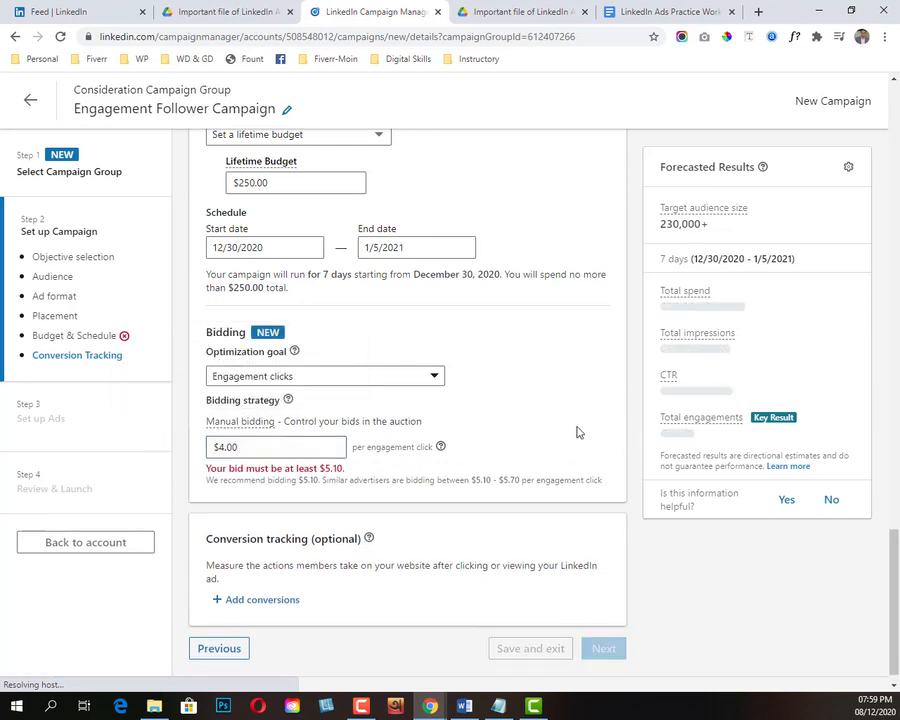
{"action": "left_click_drag", "start_coordinate": [270, 448], "coordinate": [143, 436]}
{"action": "type", "text": "5.1"}
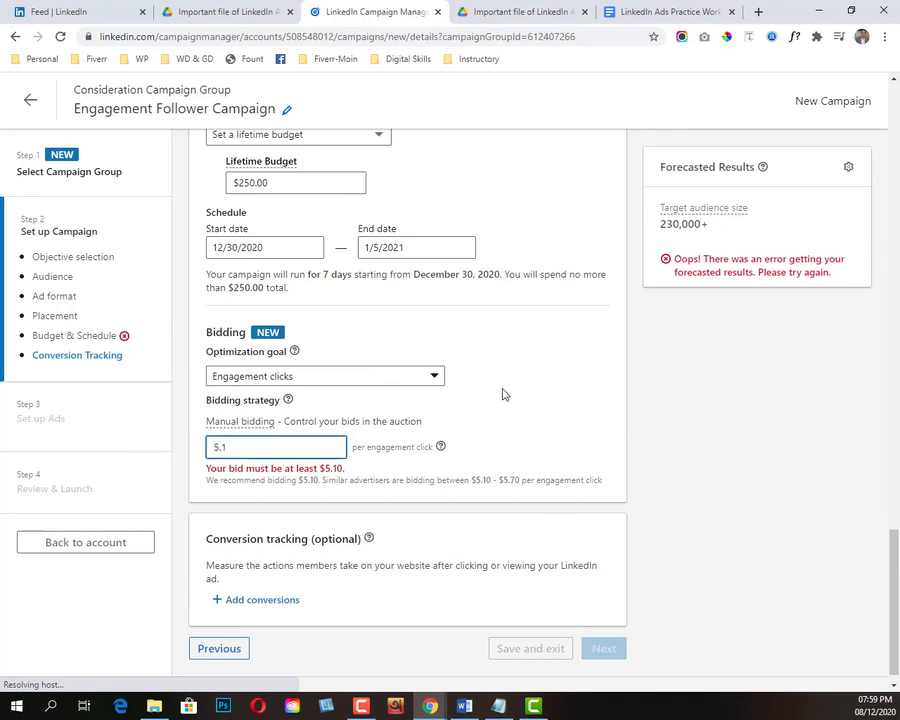
{"action": "left_click", "coordinate": [508, 418]}
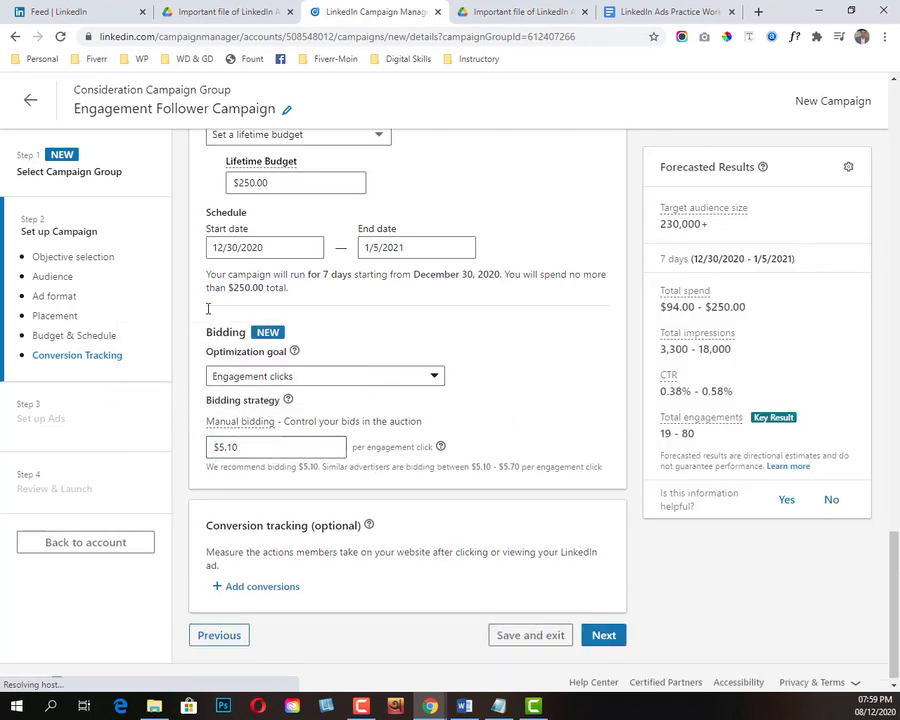
Step: Review the campaign's conversion tracking, ad format, placement, budget and bidding settings
{"action": "scroll", "coordinate": [430, 452], "scroll_direction": "down", "scroll_amount": 1}
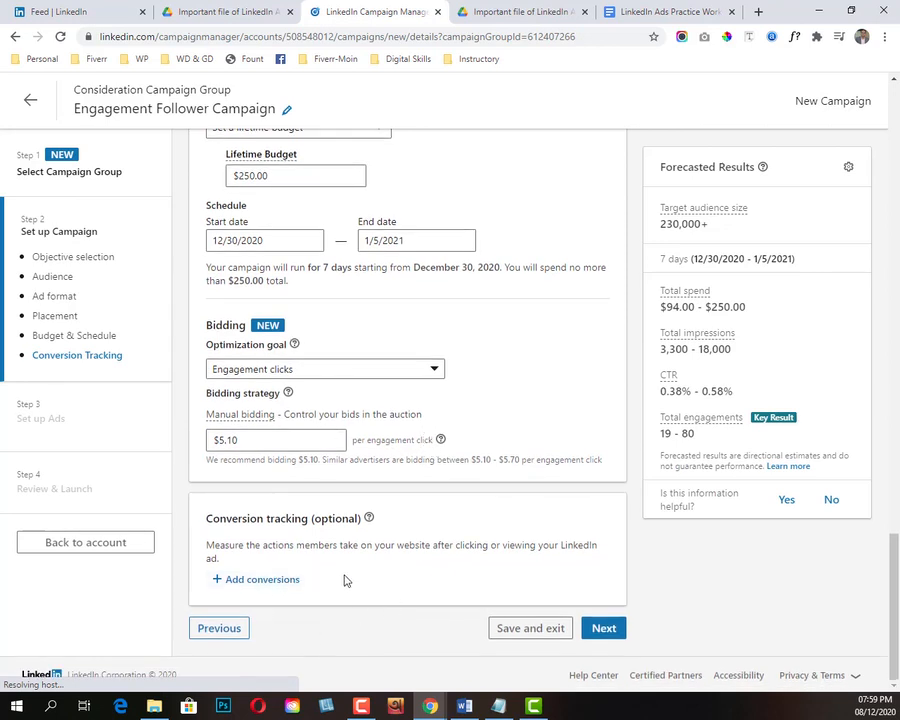
{"action": "scroll", "coordinate": [477, 490], "scroll_direction": "up", "scroll_amount": 9}
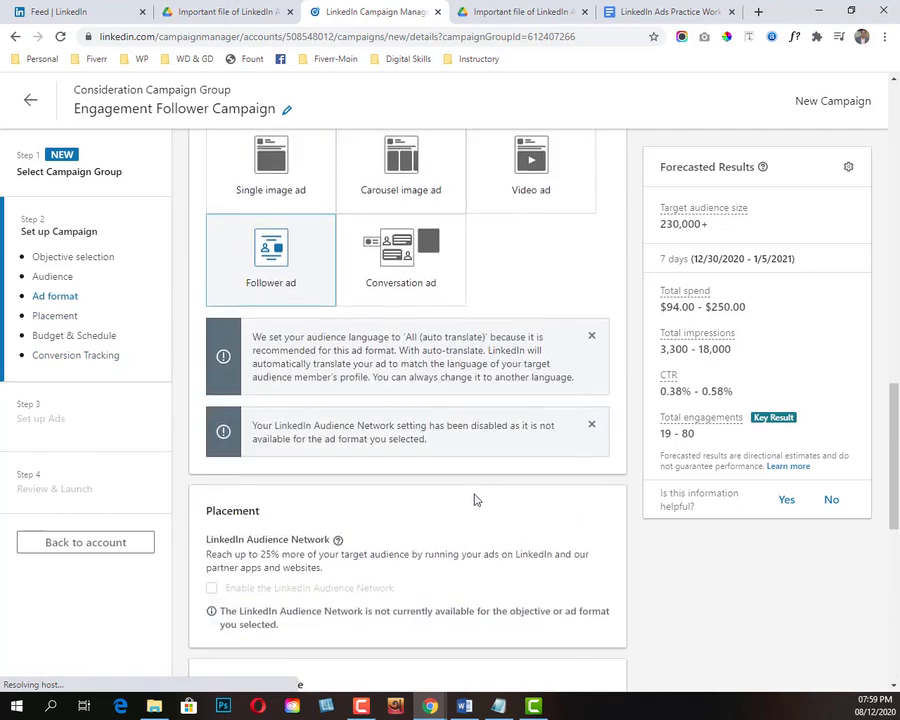
{"action": "scroll", "coordinate": [470, 466], "scroll_direction": "down", "scroll_amount": 7}
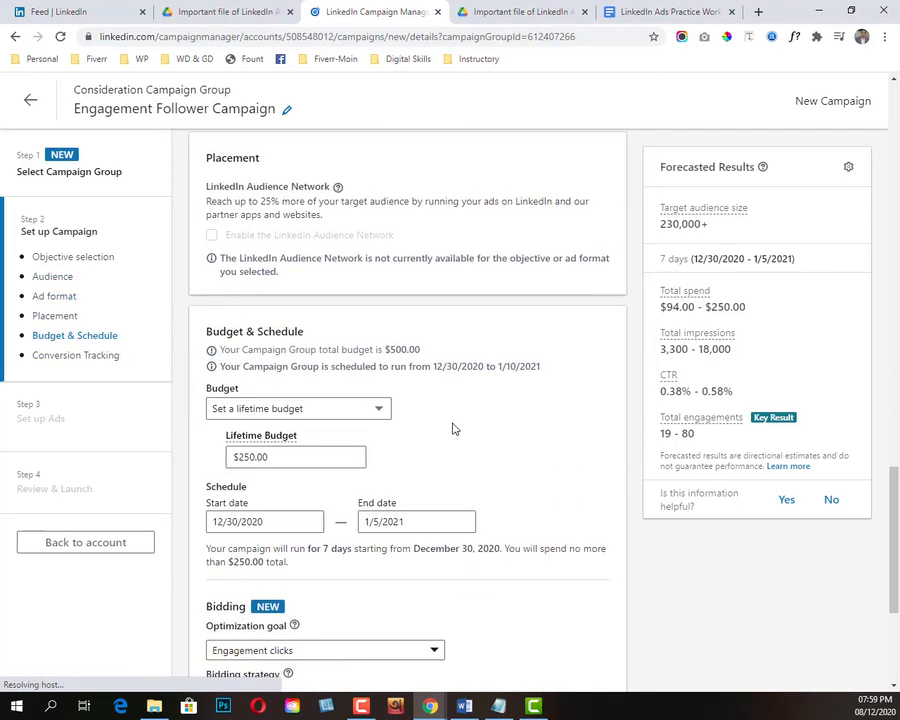
{"action": "scroll", "coordinate": [452, 428], "scroll_direction": "down", "scroll_amount": 3}
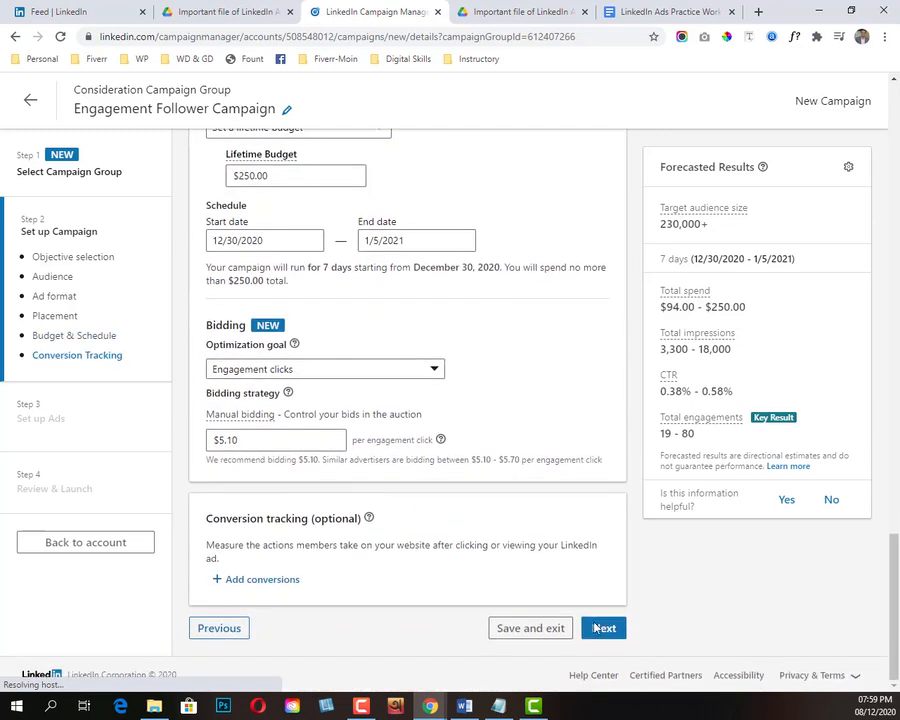
Step: Save the campaign setup with its objective and ad format, and start a new Follower ad for the campaign
{"action": "left_click", "coordinate": [608, 631]}
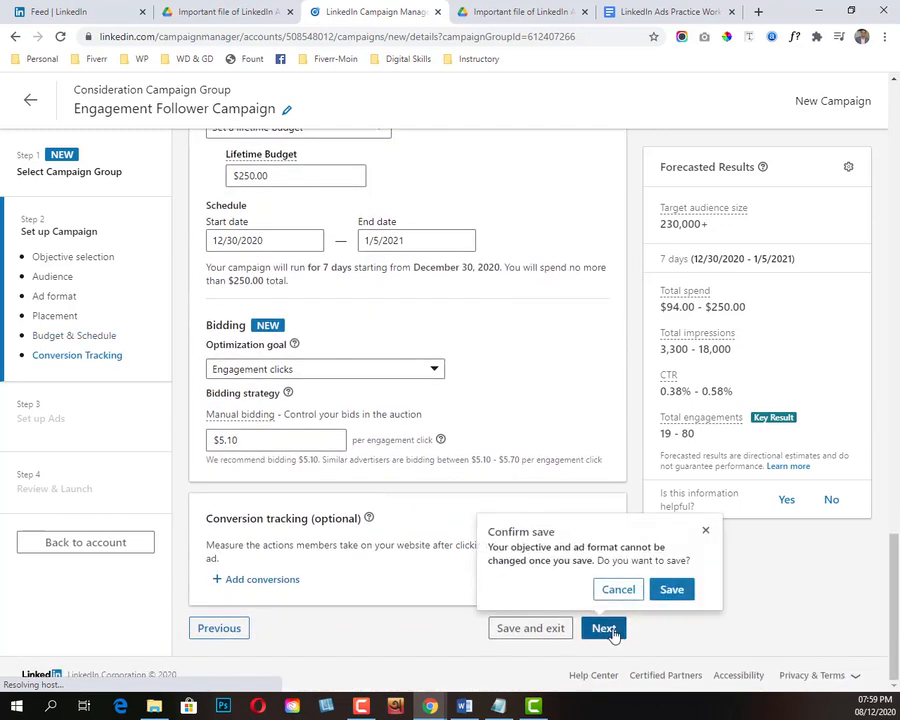
{"action": "left_click", "coordinate": [676, 594]}
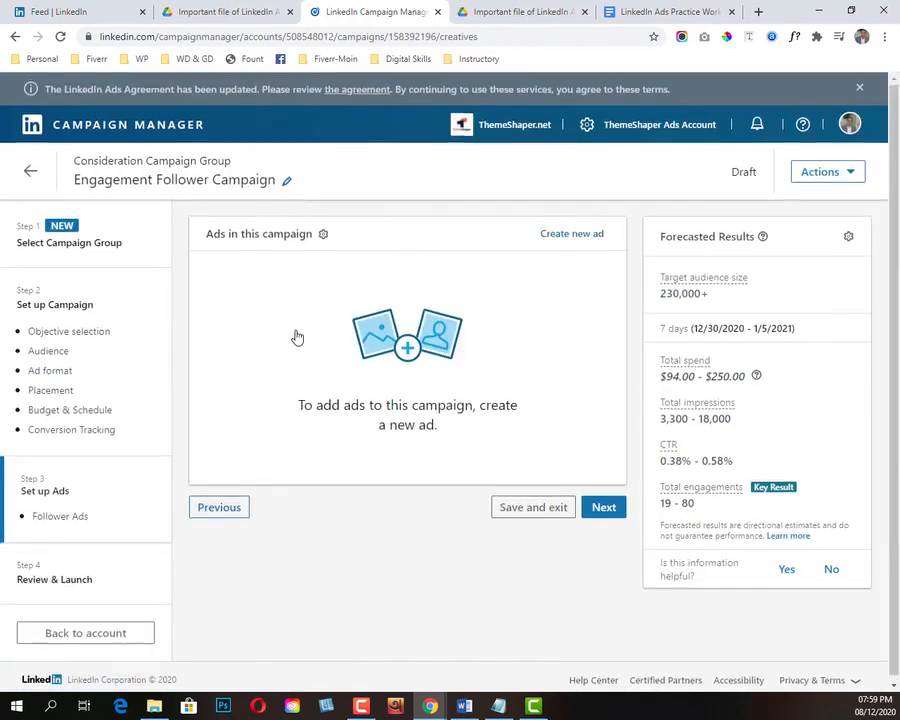
{"action": "left_click_drag", "start_coordinate": [37, 513], "coordinate": [91, 516]}
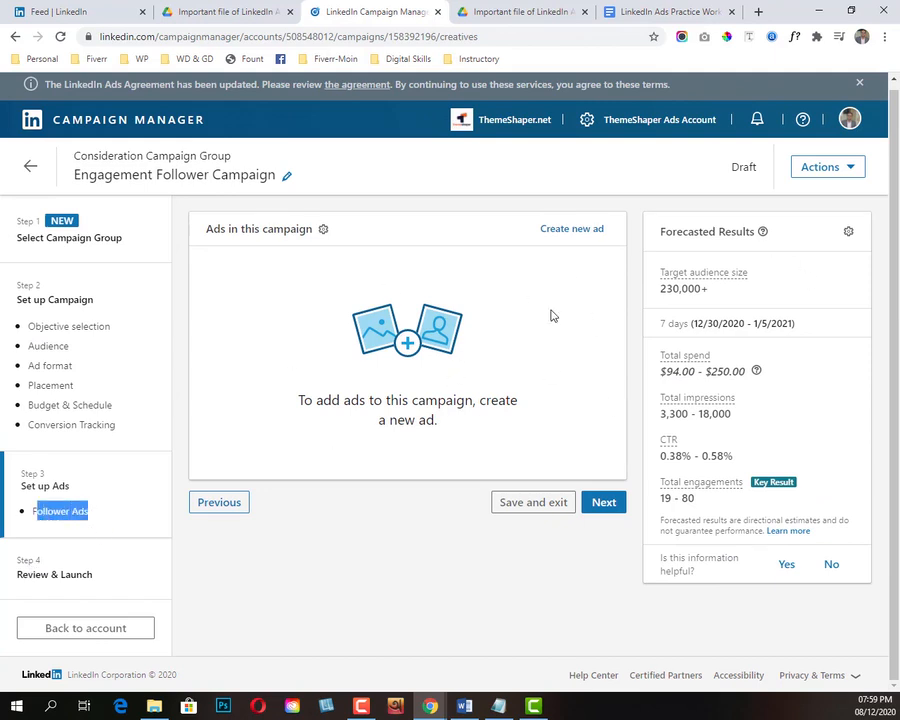
{"action": "left_click", "coordinate": [572, 230]}
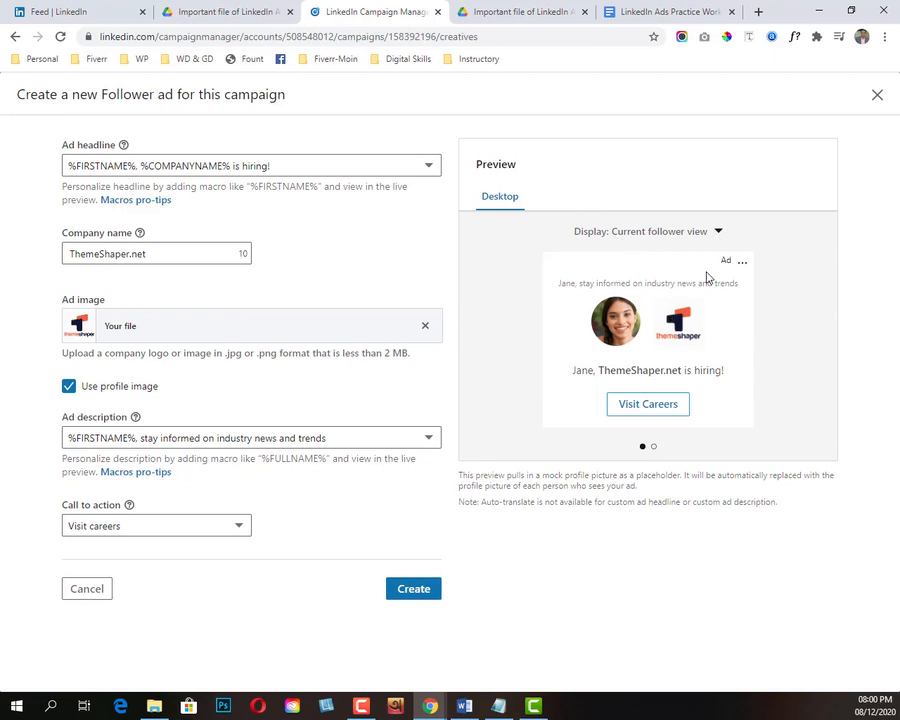
Step: Compare the ad preview between the current follower and non-follower views, finishing on the non-follower view
{"action": "left_click", "coordinate": [720, 233]}
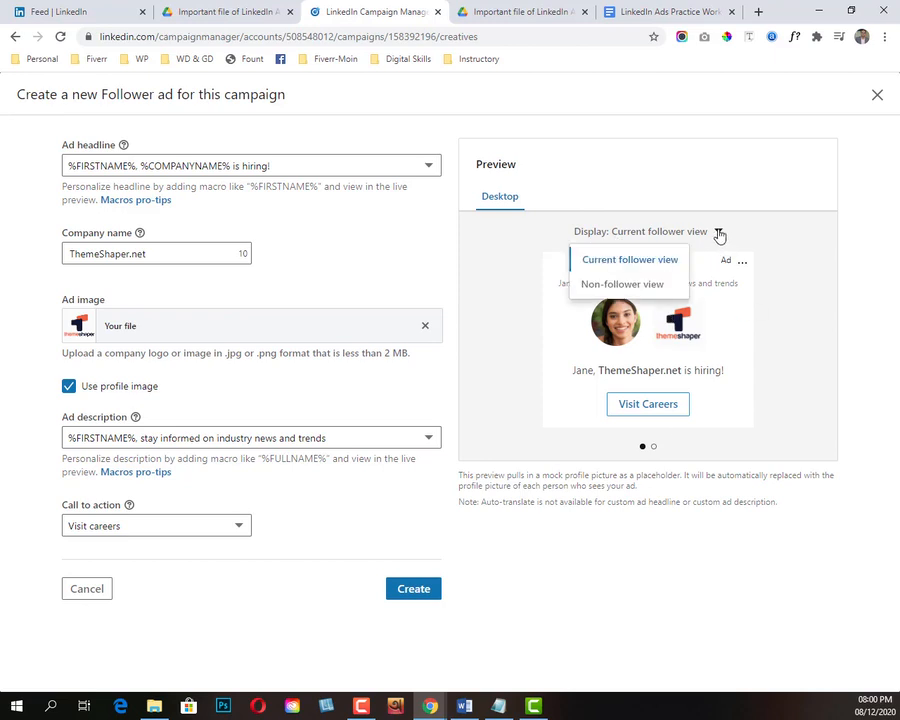
{"action": "left_click", "coordinate": [612, 289]}
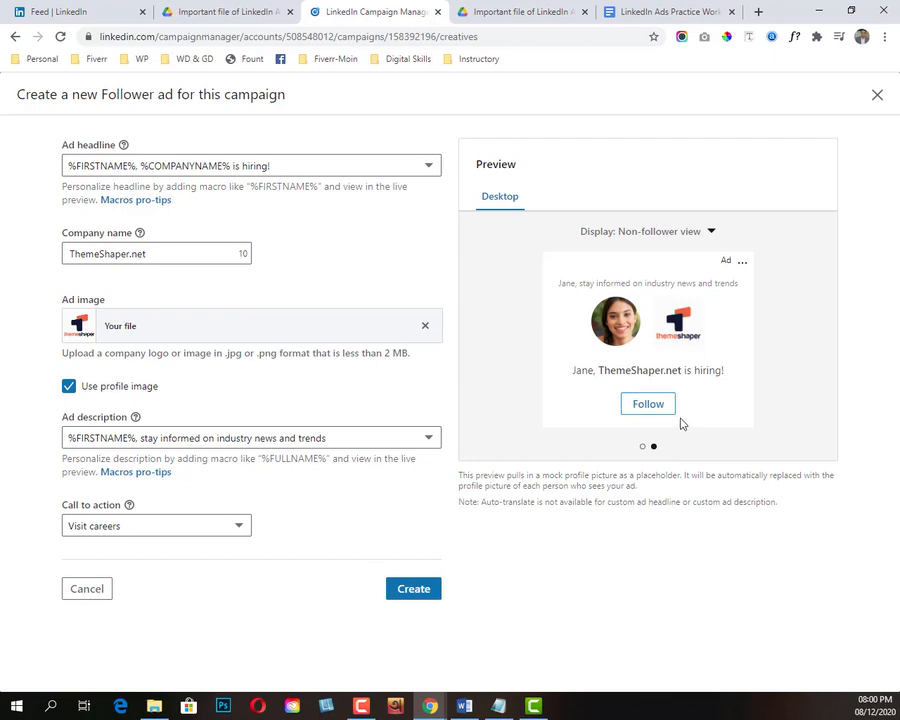
{"action": "left_click", "coordinate": [710, 232]}
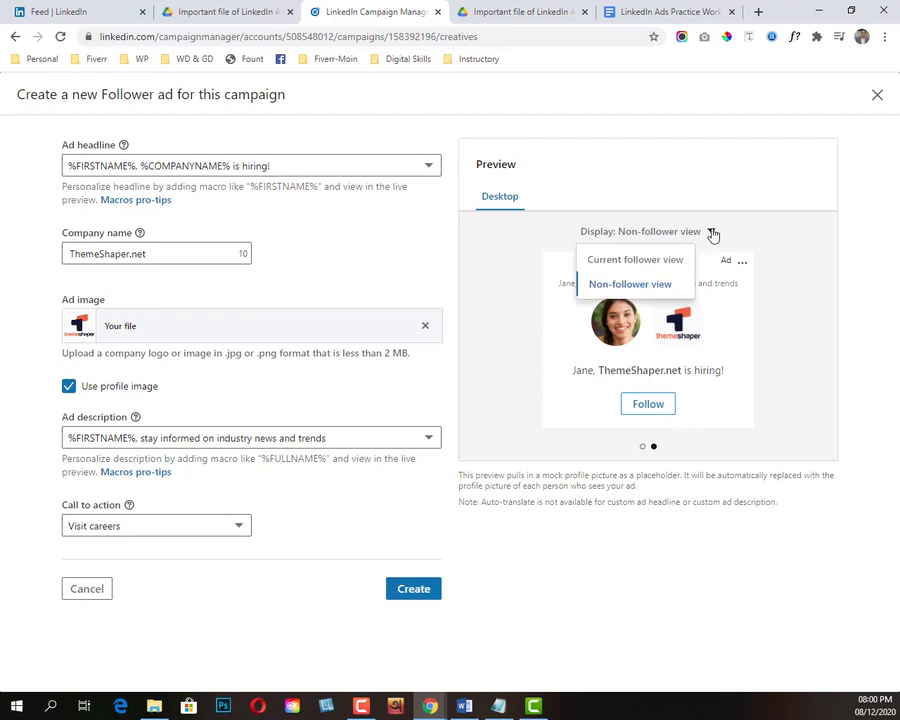
{"action": "left_click", "coordinate": [634, 260]}
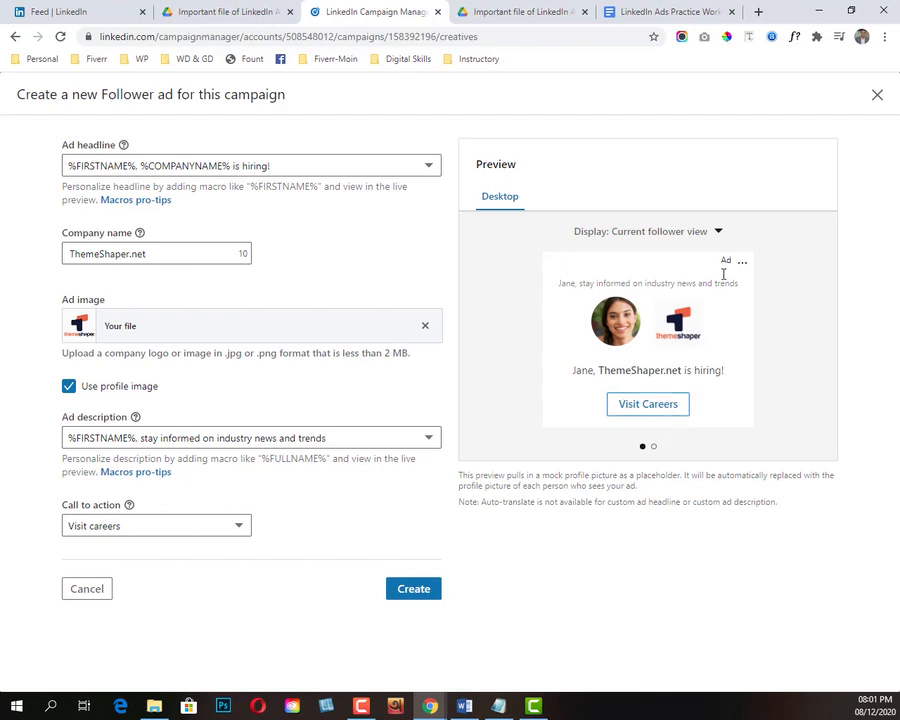
{"action": "left_click", "coordinate": [717, 232]}
{"action": "left_click", "coordinate": [634, 284]}
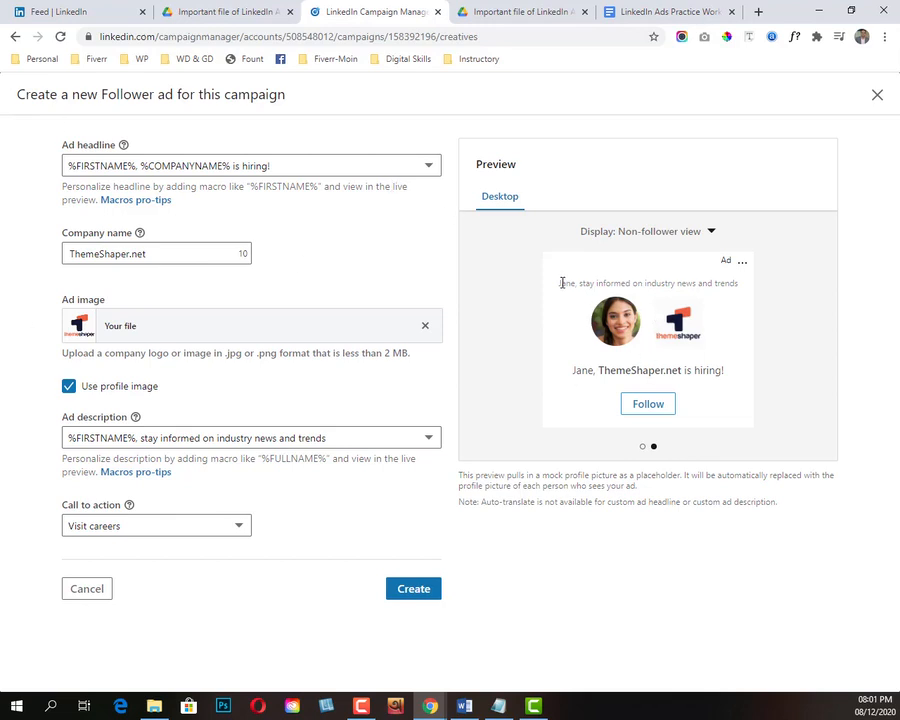
Step: Examine the description and headline text in the ad preview, and look through the preset ad headlines
{"action": "left_click_drag", "start_coordinate": [581, 284], "coordinate": [704, 284]}
{"action": "left_click", "coordinate": [767, 322]}
{"action": "left_click_drag", "start_coordinate": [561, 284], "coordinate": [746, 284]}
{"action": "left_click", "coordinate": [777, 302]}
{"action": "left_click", "coordinate": [697, 285]}
{"action": "left_click", "coordinate": [252, 170]}
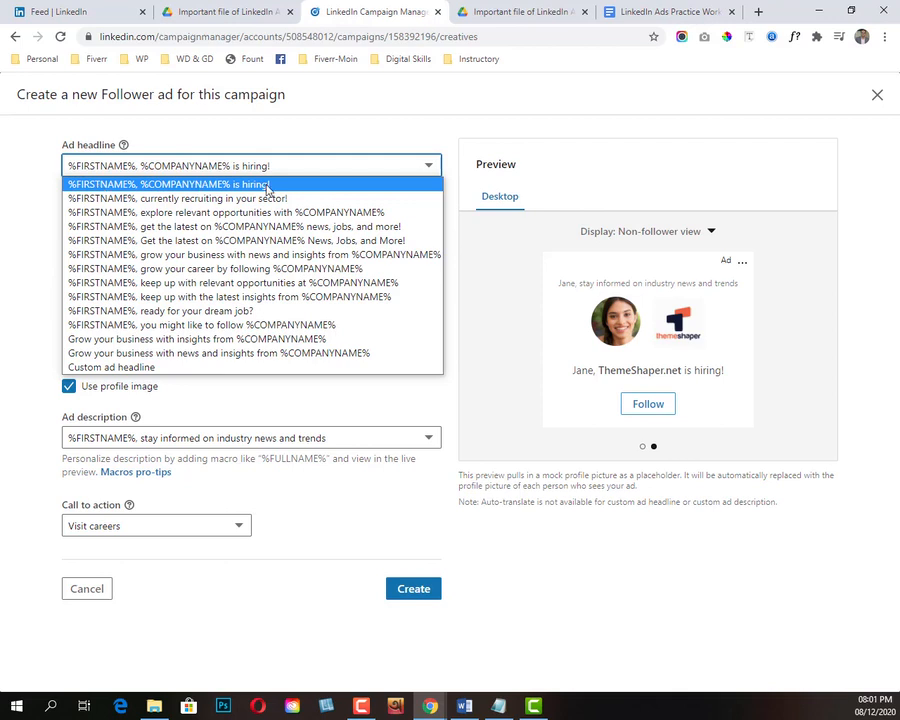
{"action": "left_click", "coordinate": [500, 373]}
{"action": "left_click_drag", "start_coordinate": [626, 371], "coordinate": [754, 380]}
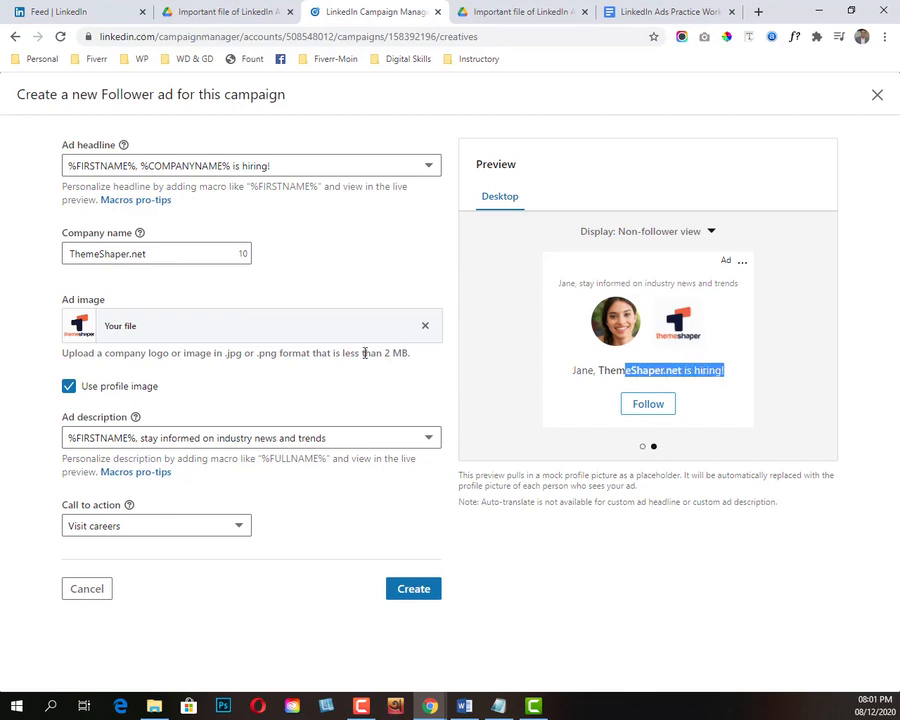
Step: Try the headlines "%FIRSTNAME%, currently recruiting in your sector!" and "%FIRSTNAME%, explore relevant opportunities with %COMPANYNAME%", checking each in the preview
{"action": "left_click", "coordinate": [235, 166]}
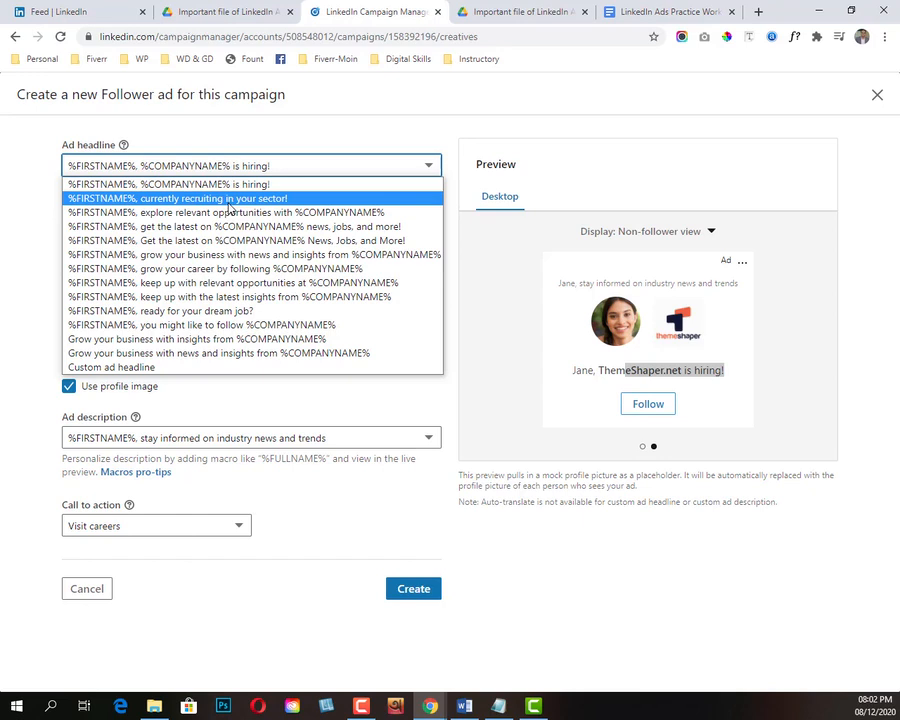
{"action": "left_click", "coordinate": [198, 199]}
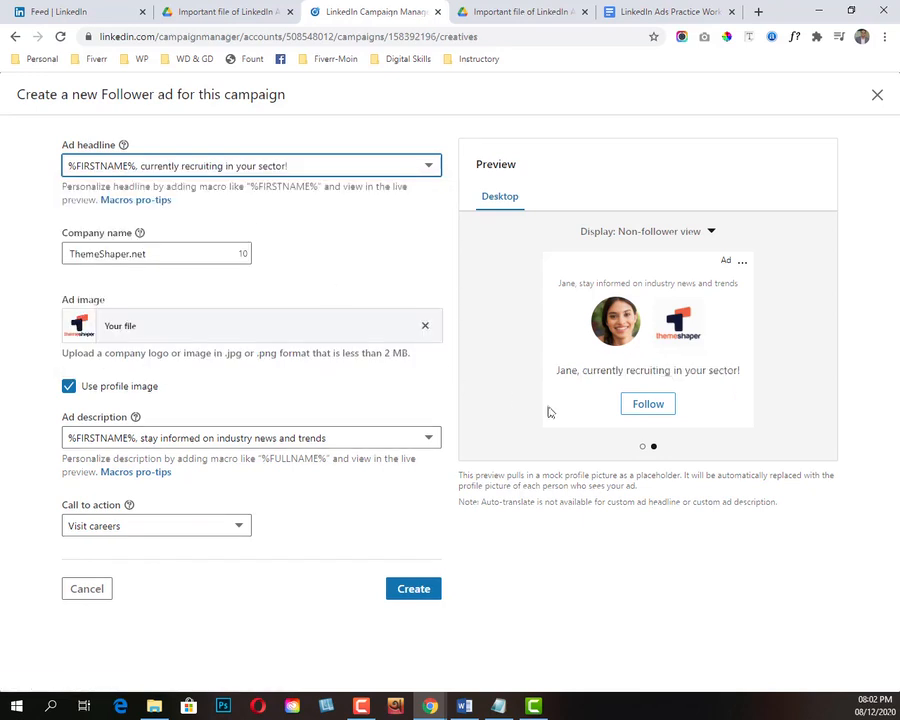
{"action": "left_click_drag", "start_coordinate": [578, 370], "coordinate": [757, 376]}
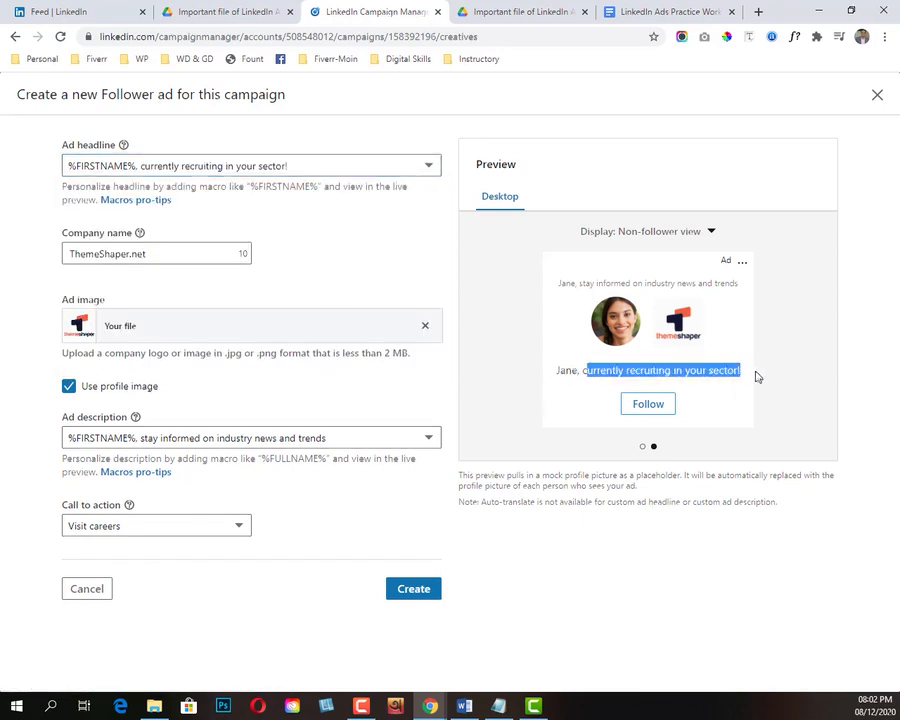
{"action": "left_click", "coordinate": [218, 168]}
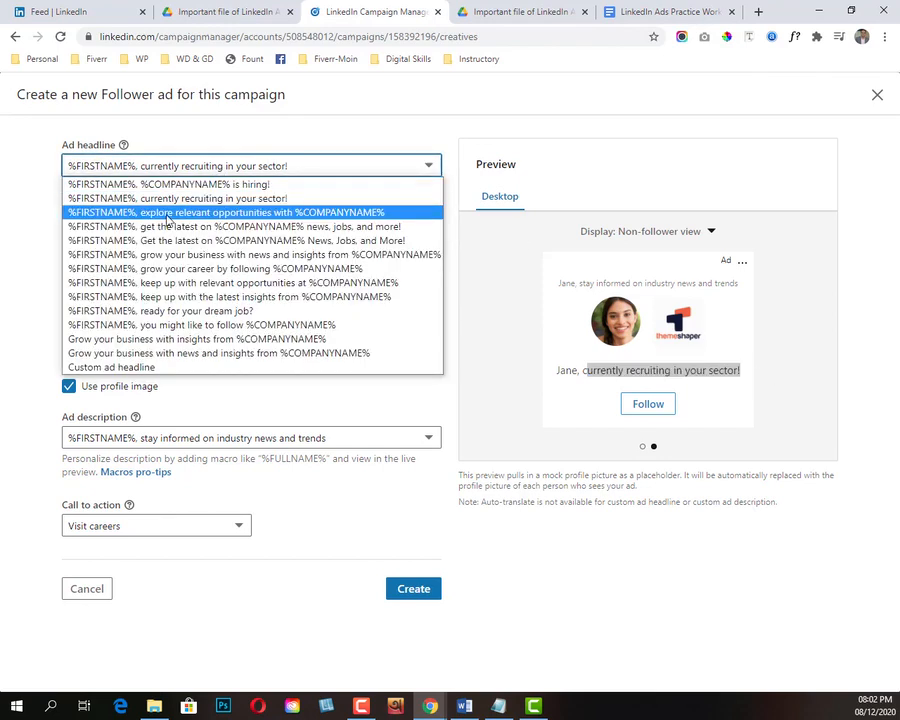
{"action": "left_click", "coordinate": [290, 213]}
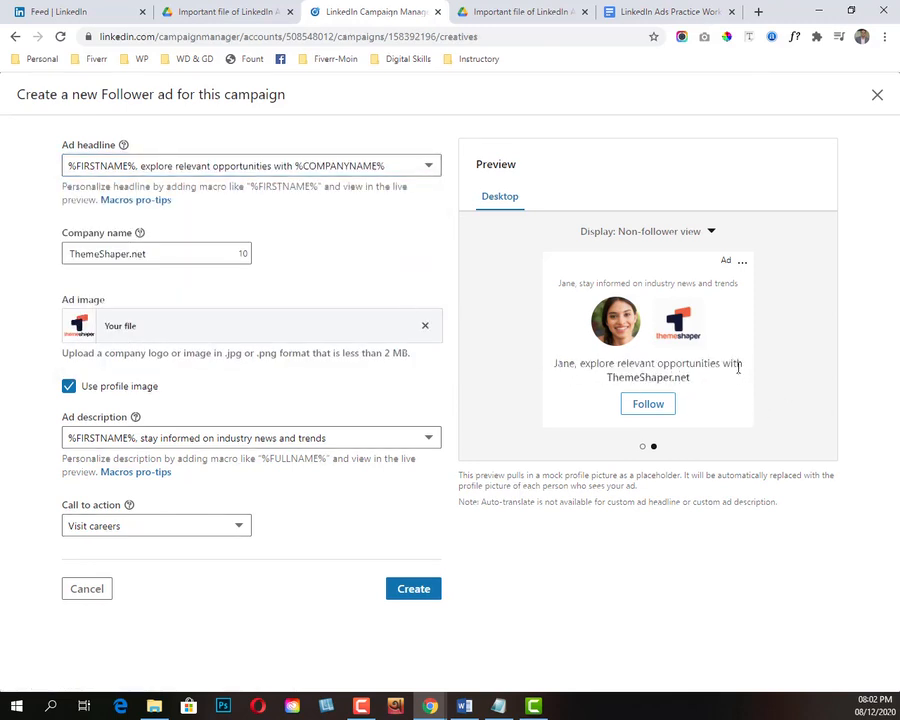
{"action": "double_click", "coordinate": [658, 380]}
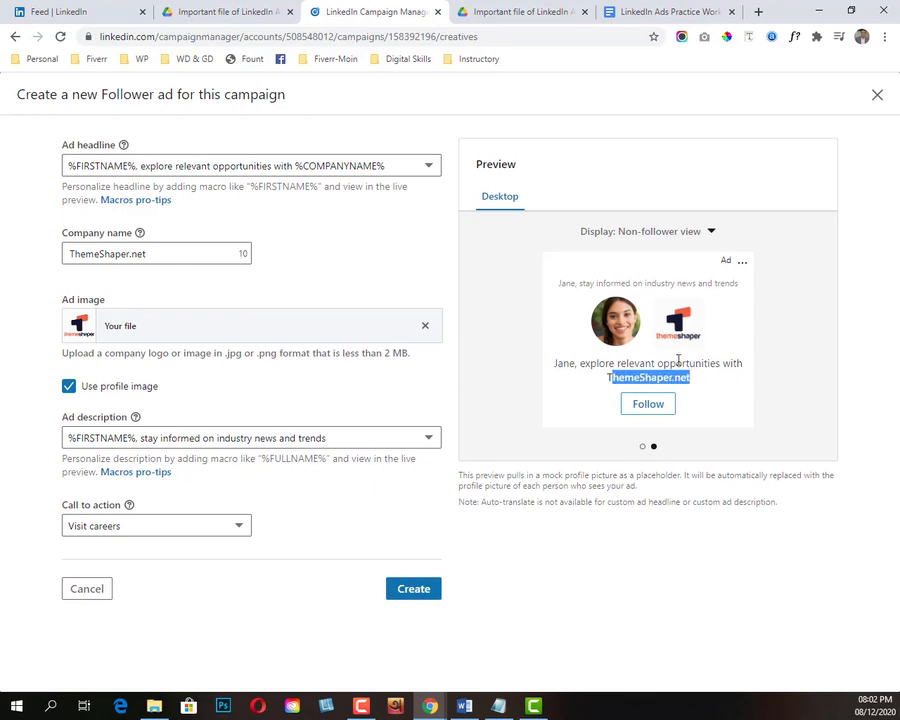
Step: Switch the ad headline from the presets to Custom ad headline
{"action": "left_click", "coordinate": [226, 167]}
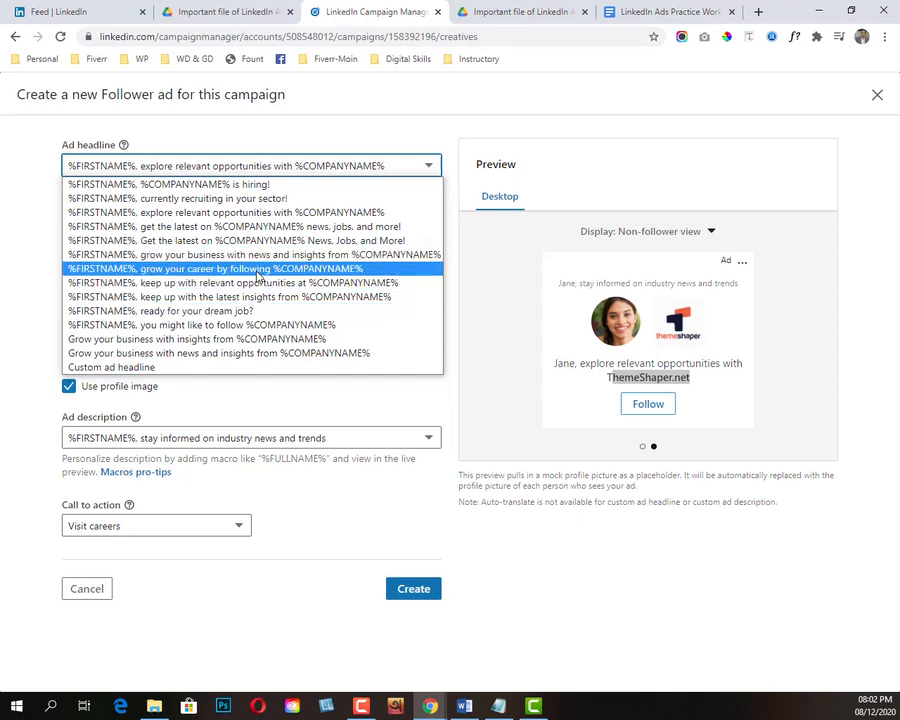
{"action": "left_click", "coordinate": [115, 368]}
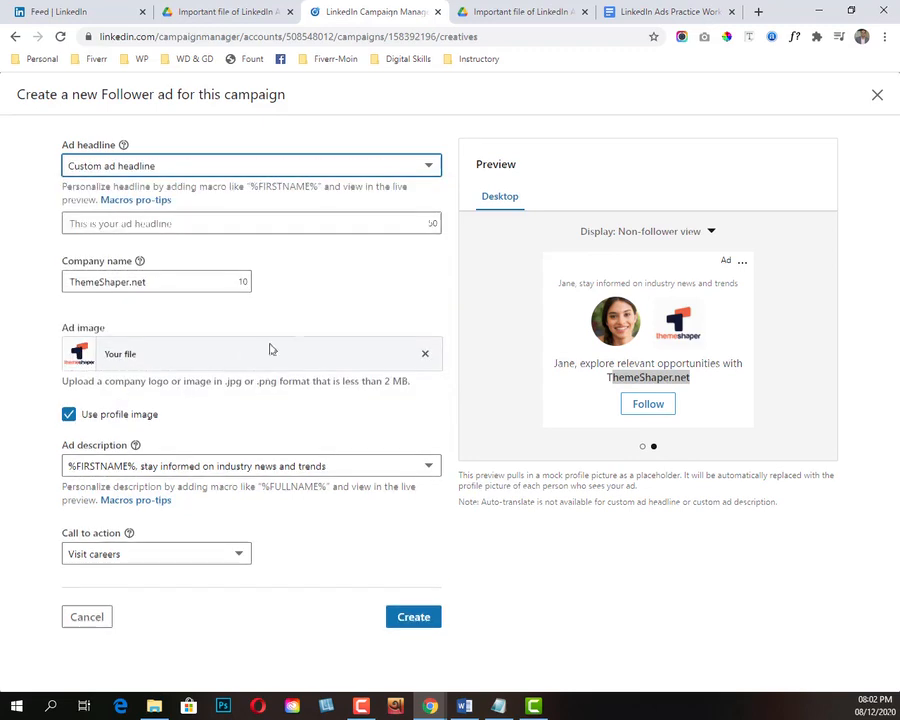
{"action": "left_click", "coordinate": [171, 169]}
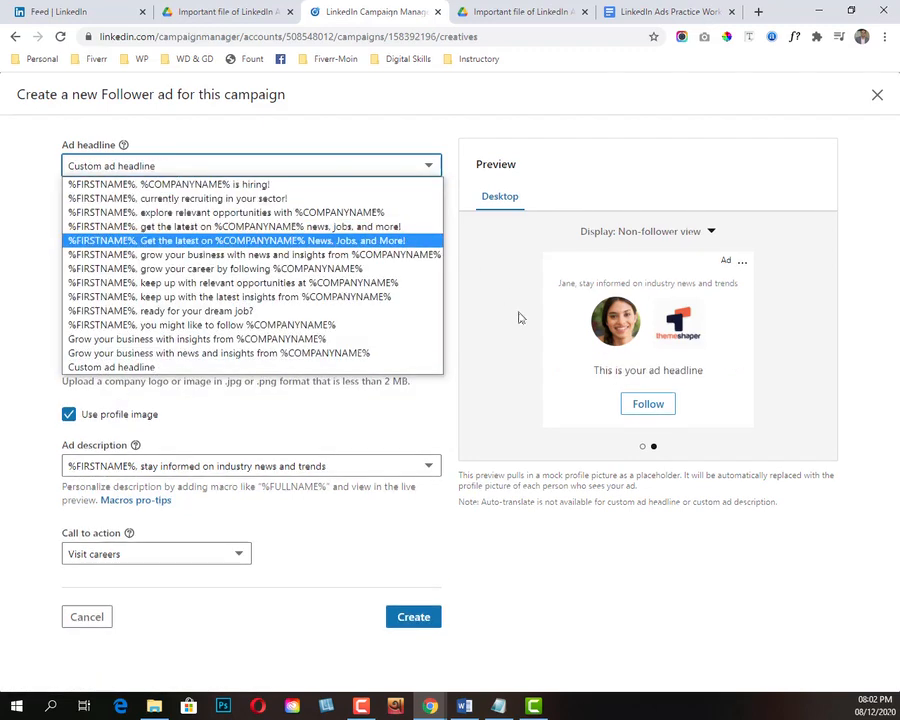
{"action": "left_click", "coordinate": [447, 163]}
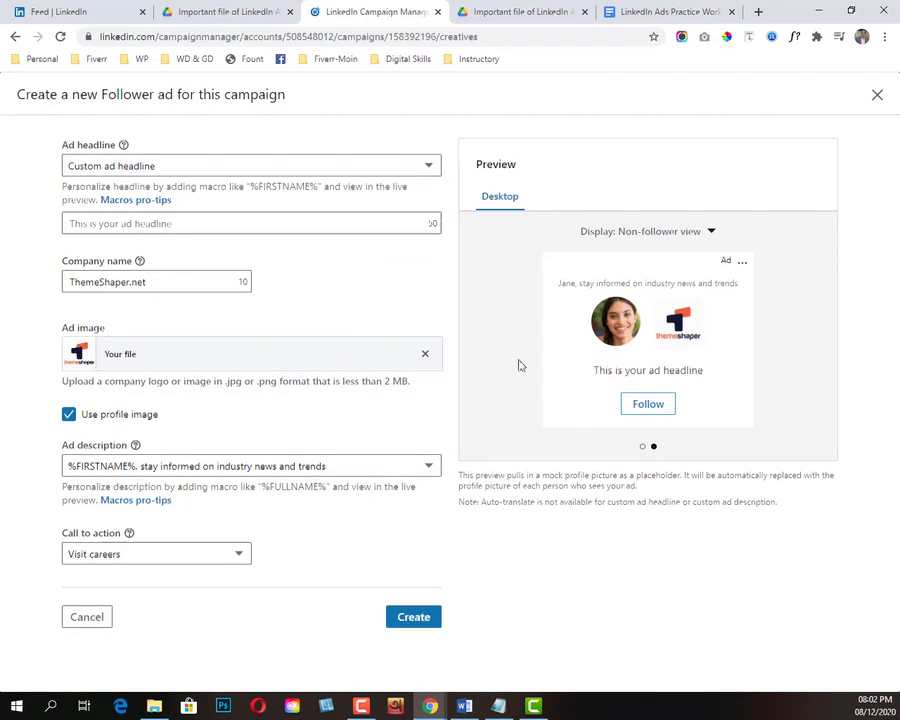
{"action": "left_click", "coordinate": [178, 172]}
{"action": "left_click", "coordinate": [28, 194]}
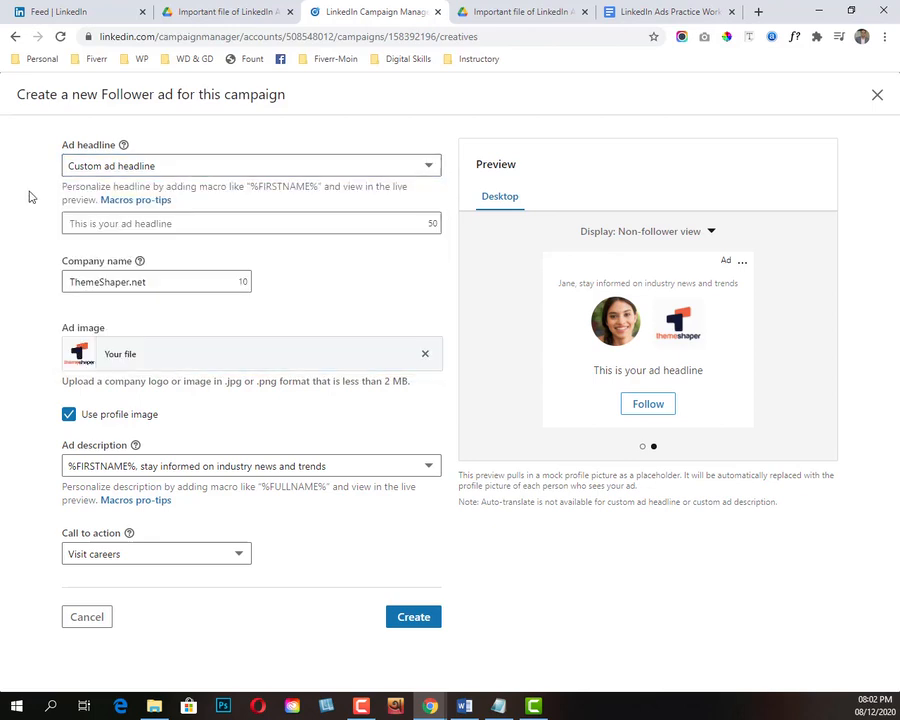
Step: Enter "ThemeShaper IS NOW HIRING" as the custom ad headline and check it in the preview
{"action": "left_click", "coordinate": [143, 222]}
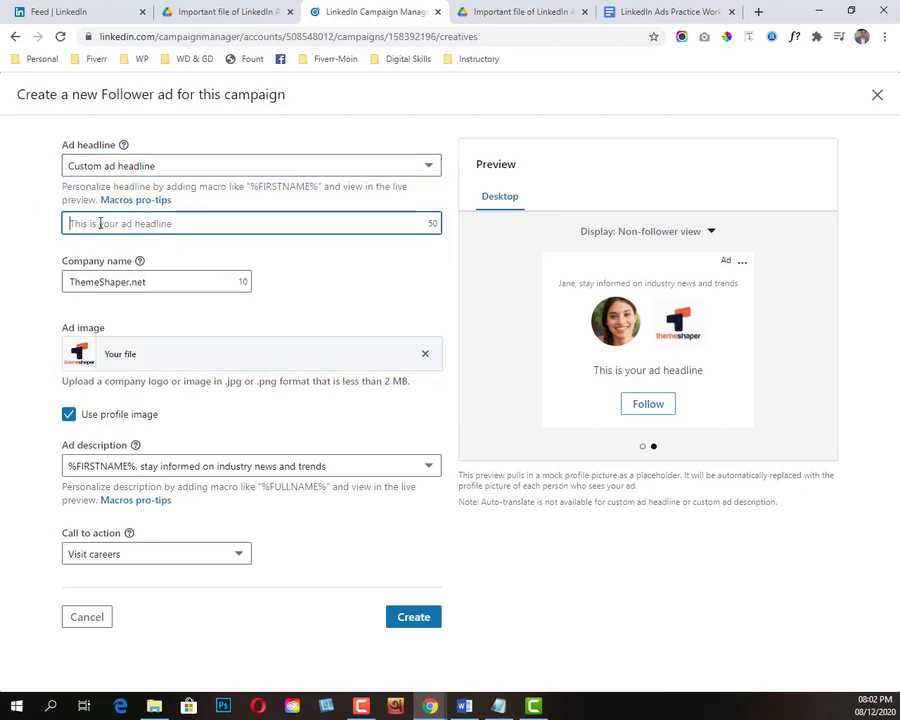
{"action": "type", "text": "The"}
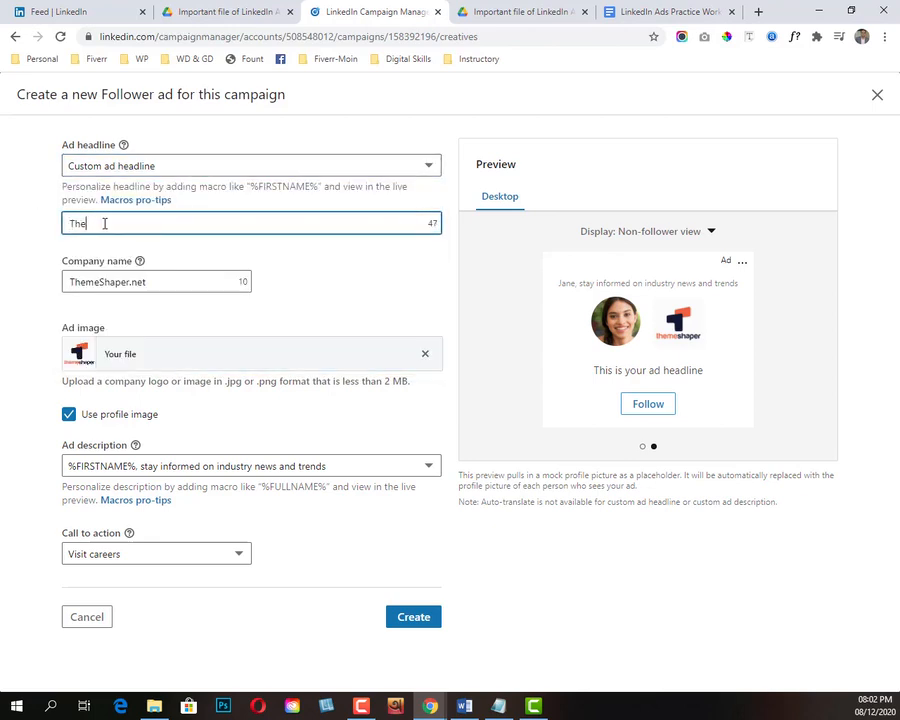
{"action": "type", "text": "meShaper"}
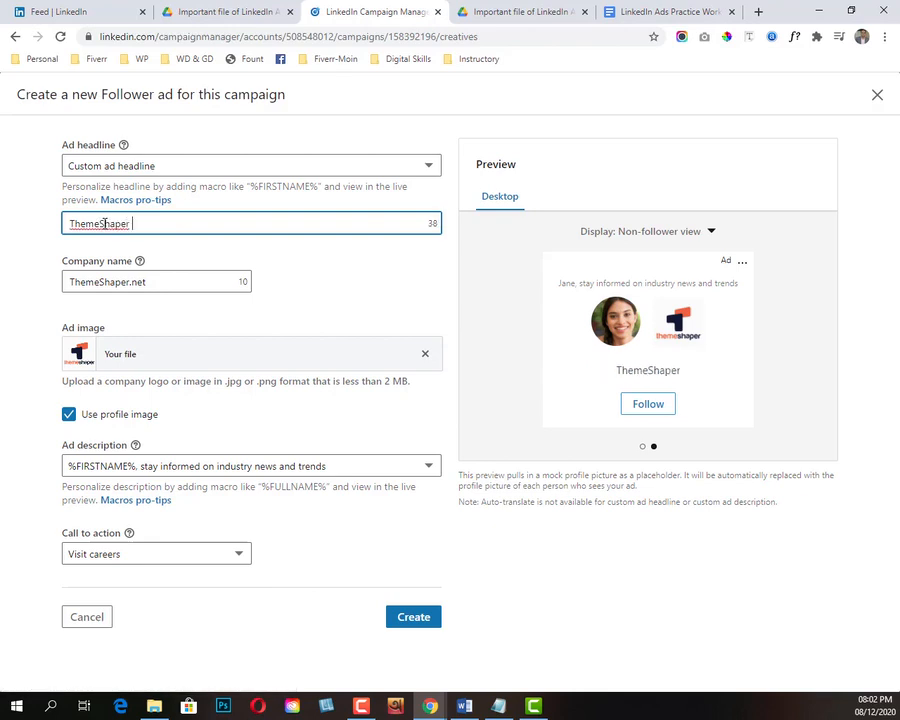
{"action": "type", "text": " IS NOW "}
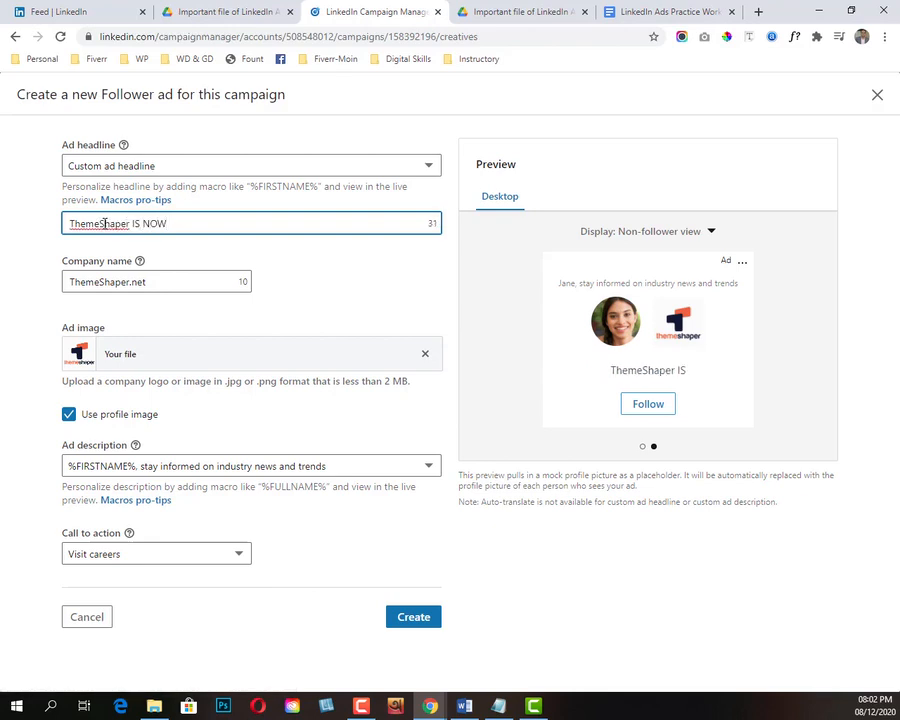
{"action": "type", "text": "HIRING"}
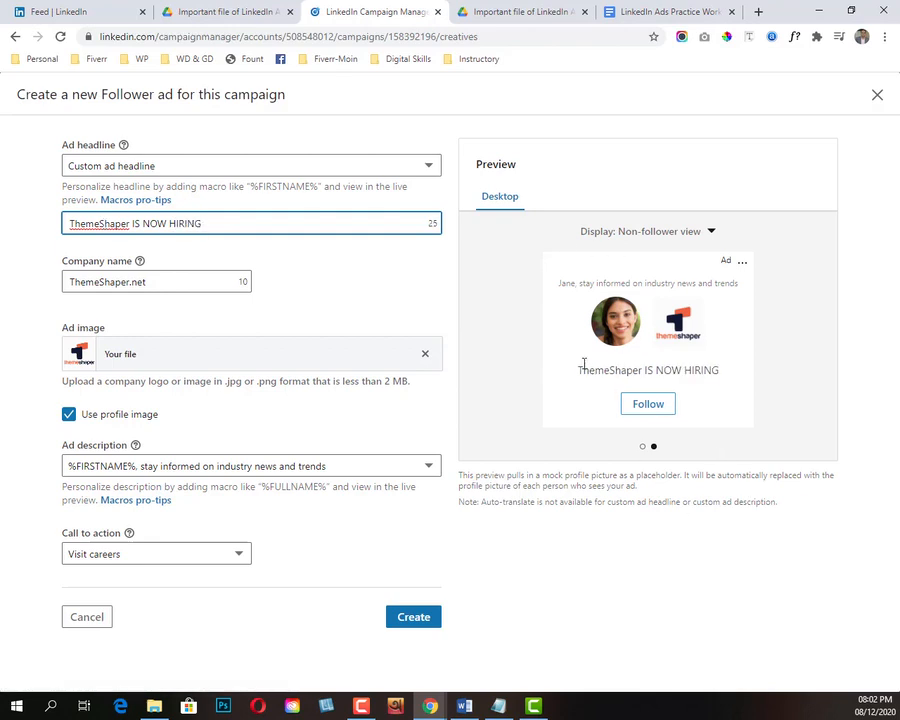
{"action": "left_click_drag", "start_coordinate": [580, 370], "coordinate": [727, 381]}
{"action": "left_click", "coordinate": [747, 402]}
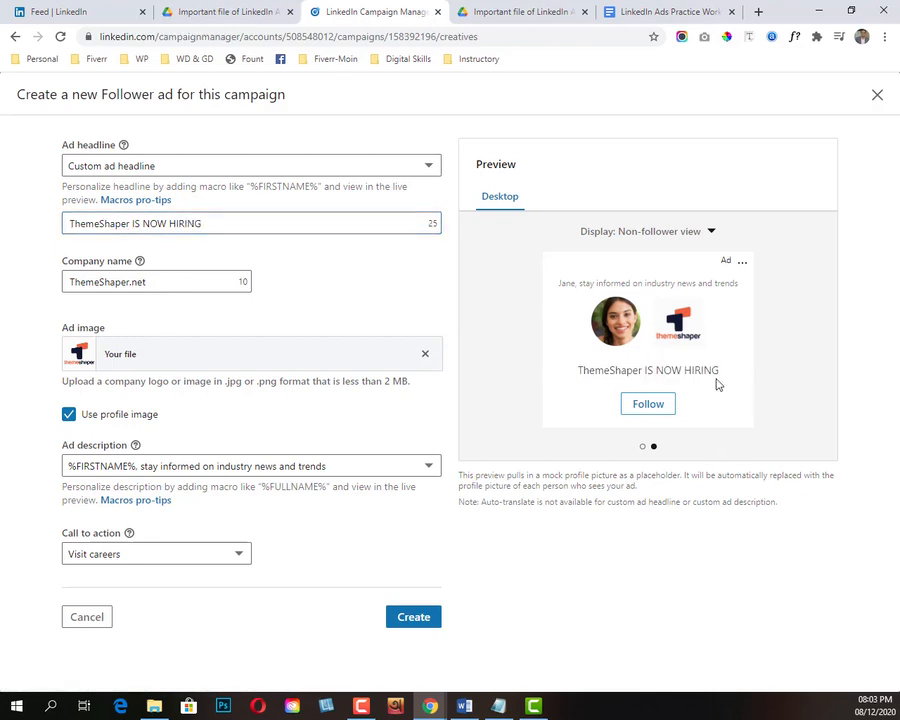
Step: Extend the custom headline to "ThemeShaper IS NOW HIRING WEB DEVELOPER" and check it in the preview
{"action": "left_click", "coordinate": [74, 222]}
{"action": "left_click_drag", "start_coordinate": [201, 222], "coordinate": [70, 226]}
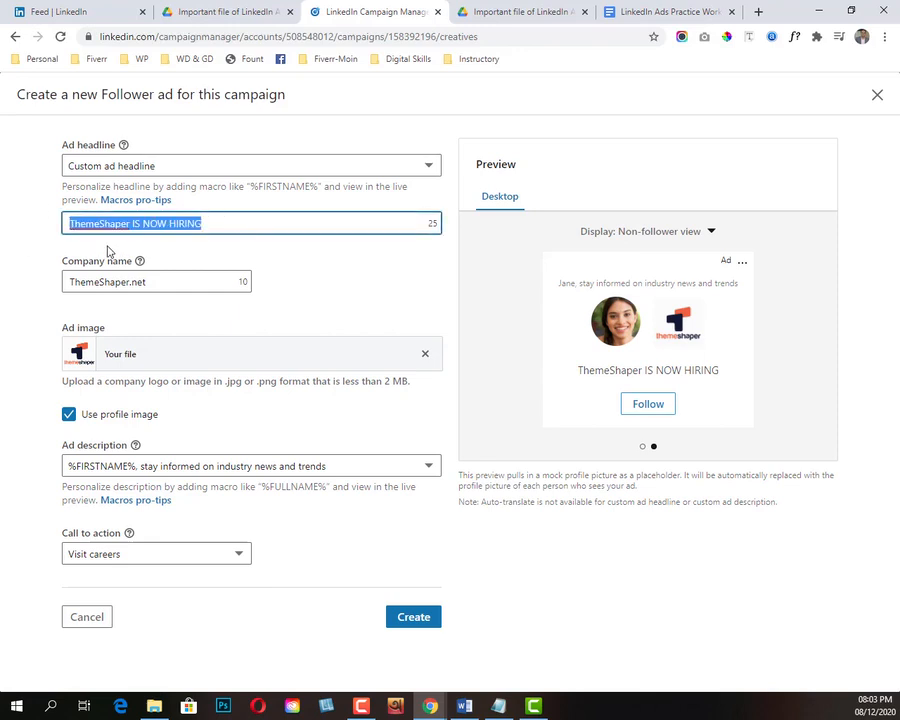
{"action": "left_click", "coordinate": [237, 223]}
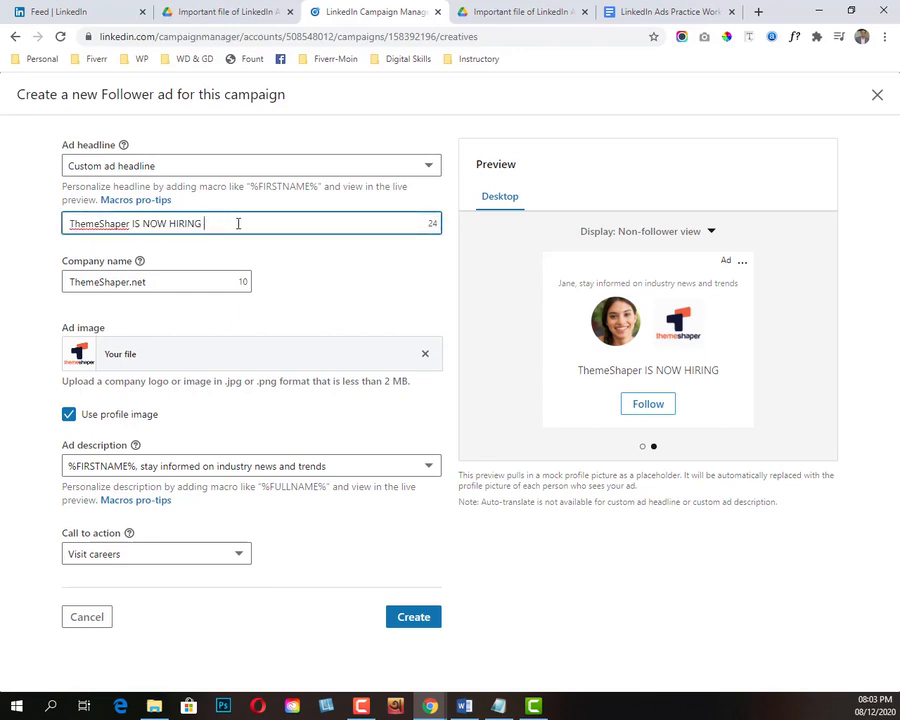
{"action": "type", "text": "WEB DEVELOPER"}
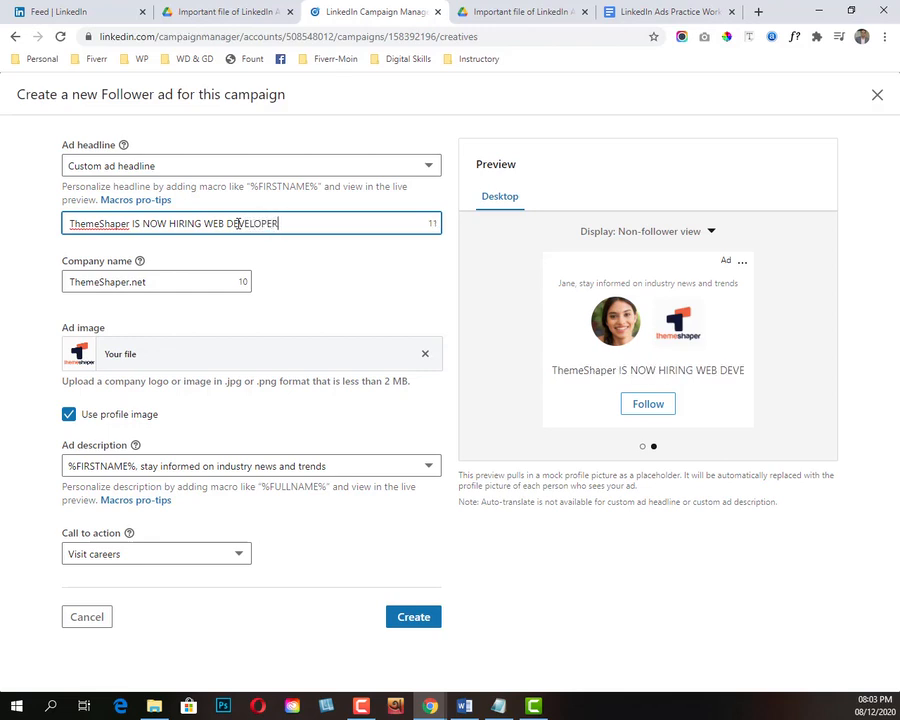
{"action": "left_click_drag", "start_coordinate": [737, 386], "coordinate": [566, 364]}
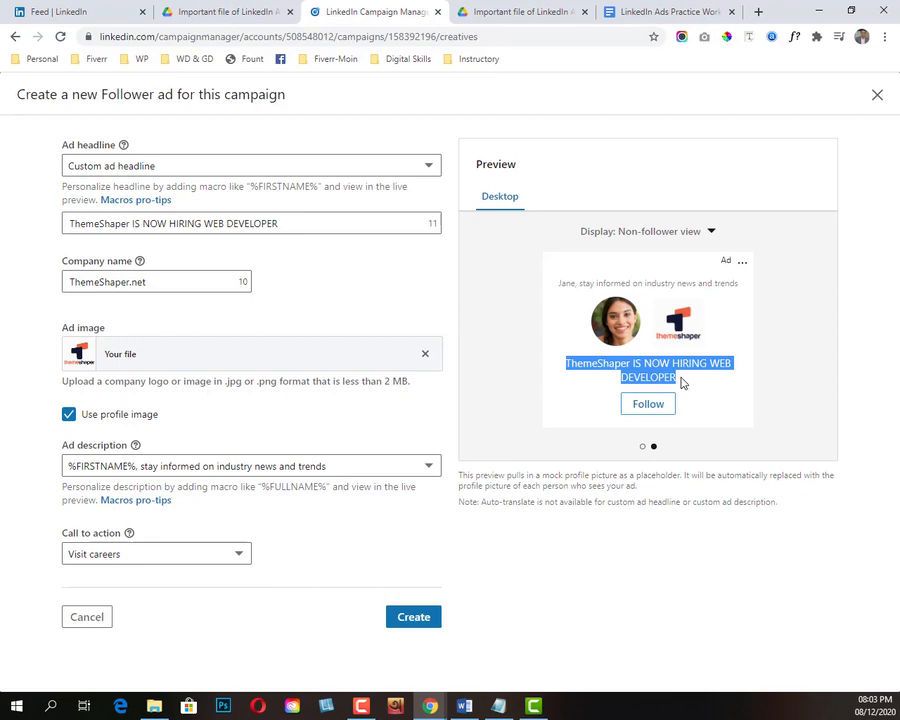
Step: Replace the custom ad headline with the preset "%FIRSTNAME%, explore relevant opportunities with %COMPANYNAME%"
{"action": "left_click", "coordinate": [104, 260]}
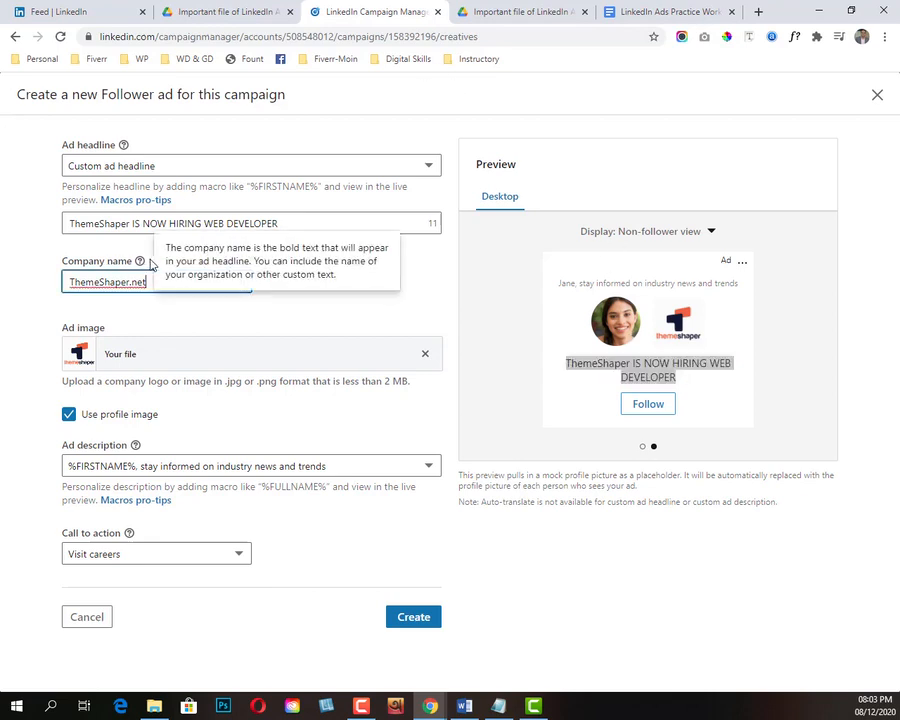
{"action": "left_click", "coordinate": [503, 315]}
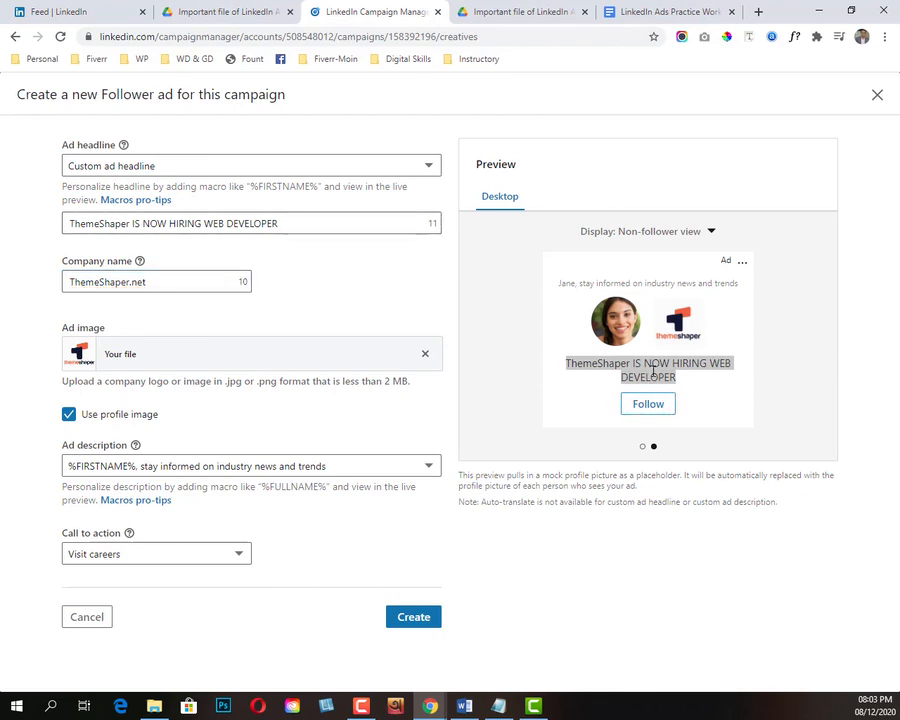
{"action": "left_click", "coordinate": [273, 165]}
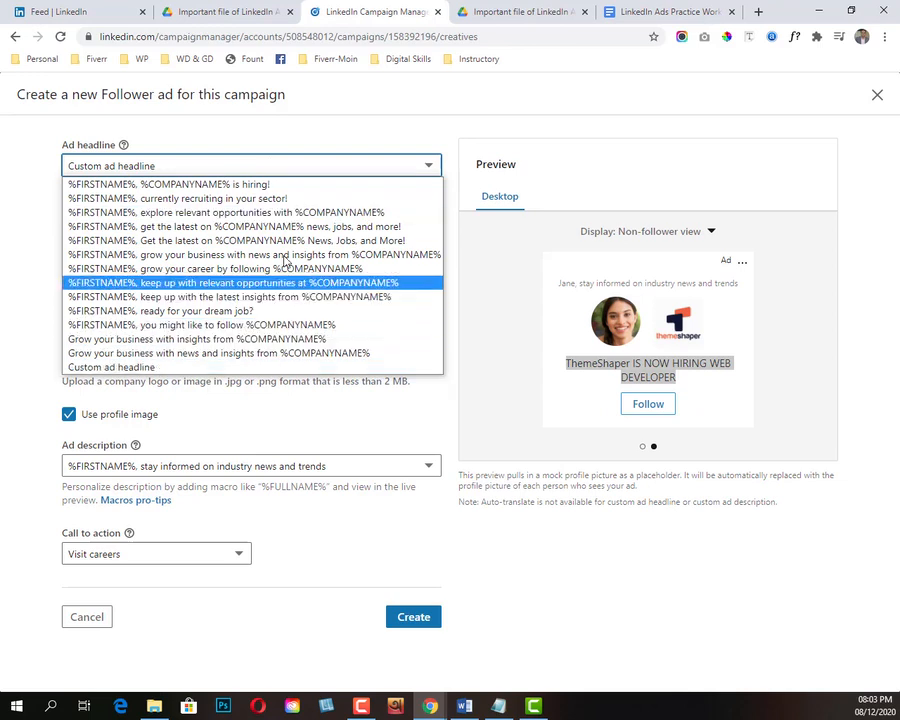
{"action": "left_click", "coordinate": [240, 212]}
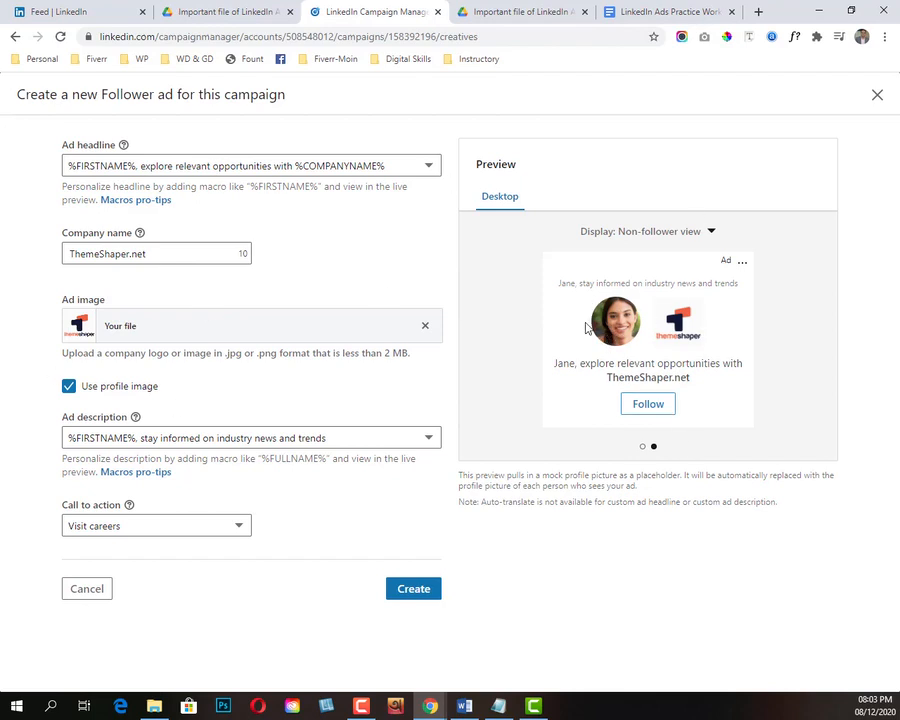
Step: Compare the ad preview with and without the profile image, leaving Use profile image turned off
{"action": "left_click", "coordinate": [70, 387]}
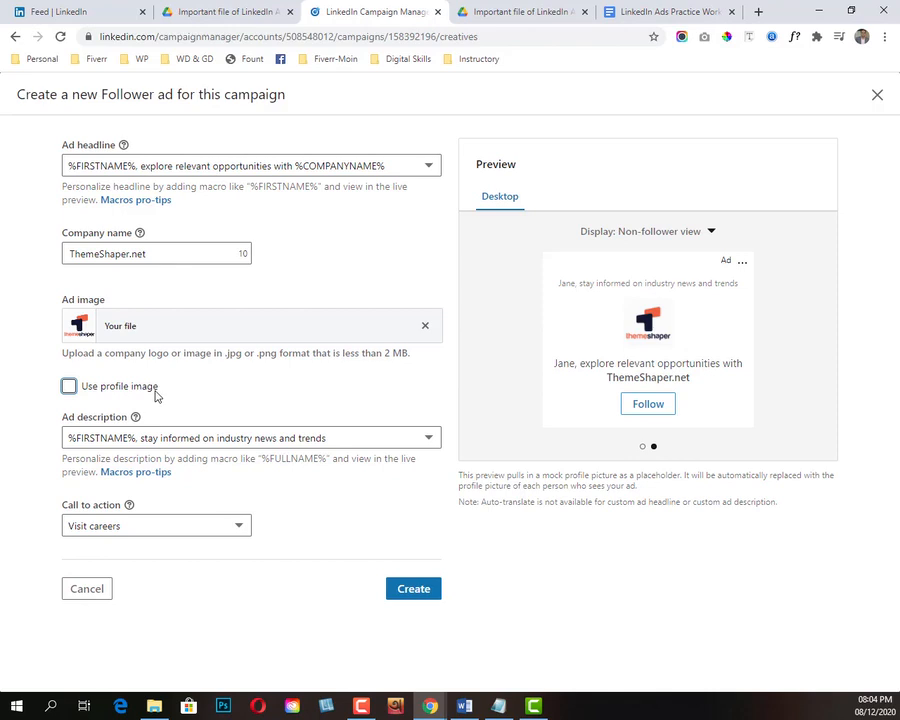
{"action": "left_click", "coordinate": [69, 386]}
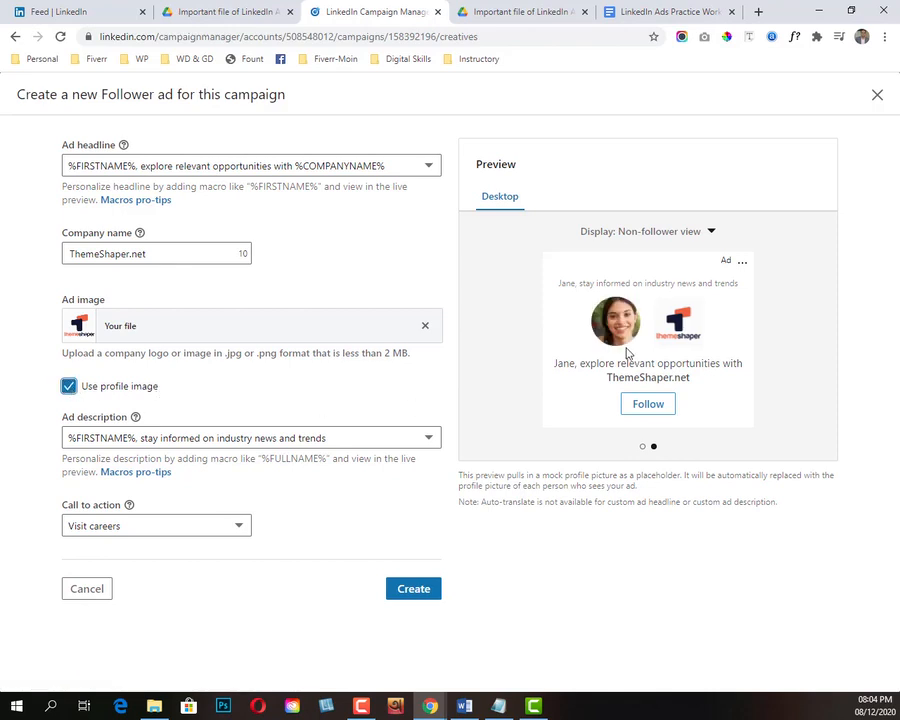
{"action": "left_click", "coordinate": [69, 386]}
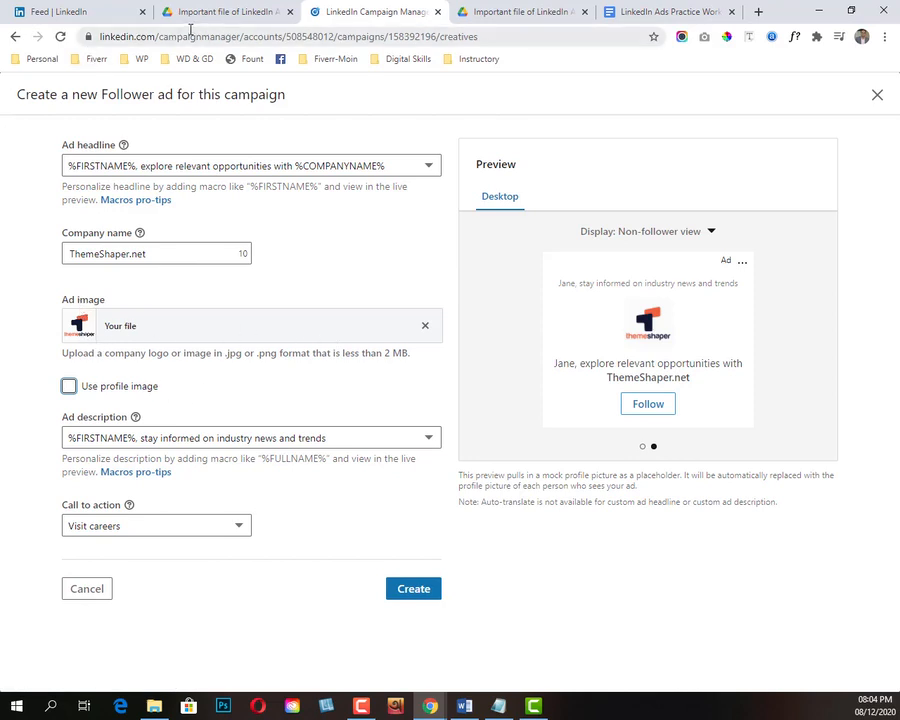
Step: Open the ThemeShaper.net company page from the LinkedIn feed in a separate tab, view it and return to the Follower ad form
{"action": "left_click", "coordinate": [94, 14]}
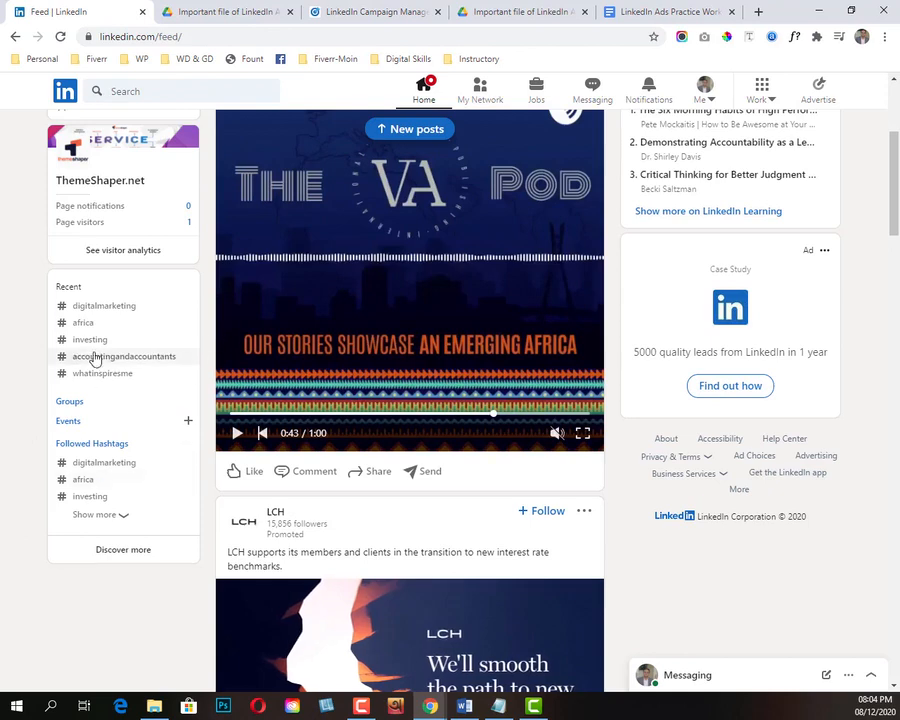
{"action": "scroll", "coordinate": [95, 358], "scroll_direction": "up", "scroll_amount": 3}
{"action": "right_click", "coordinate": [108, 476]}
{"action": "left_click", "coordinate": [145, 478]}
{"action": "left_click", "coordinate": [168, 14]}
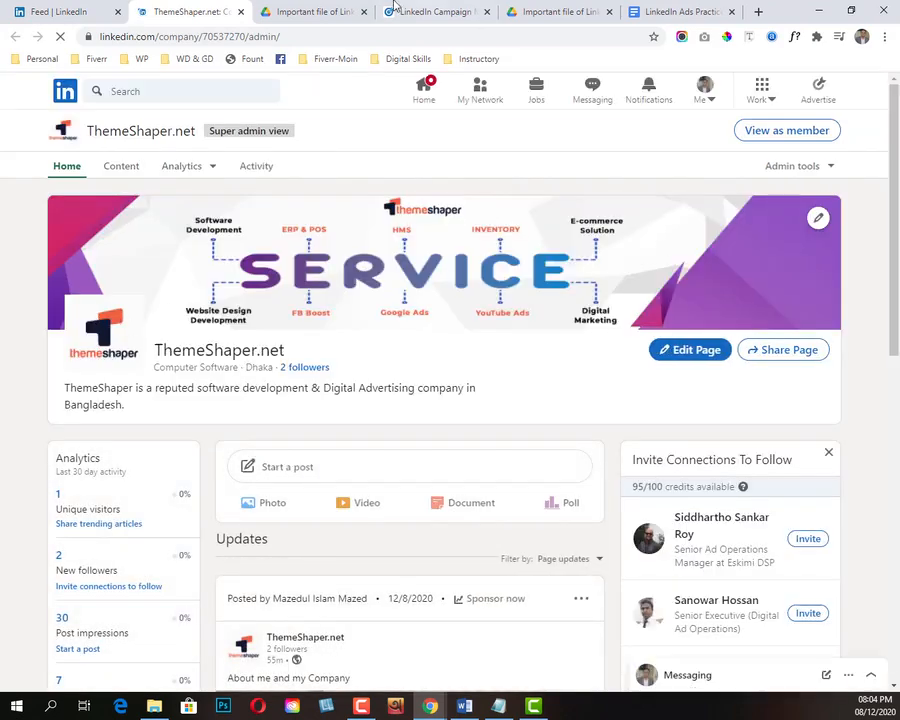
{"action": "left_click", "coordinate": [428, 8]}
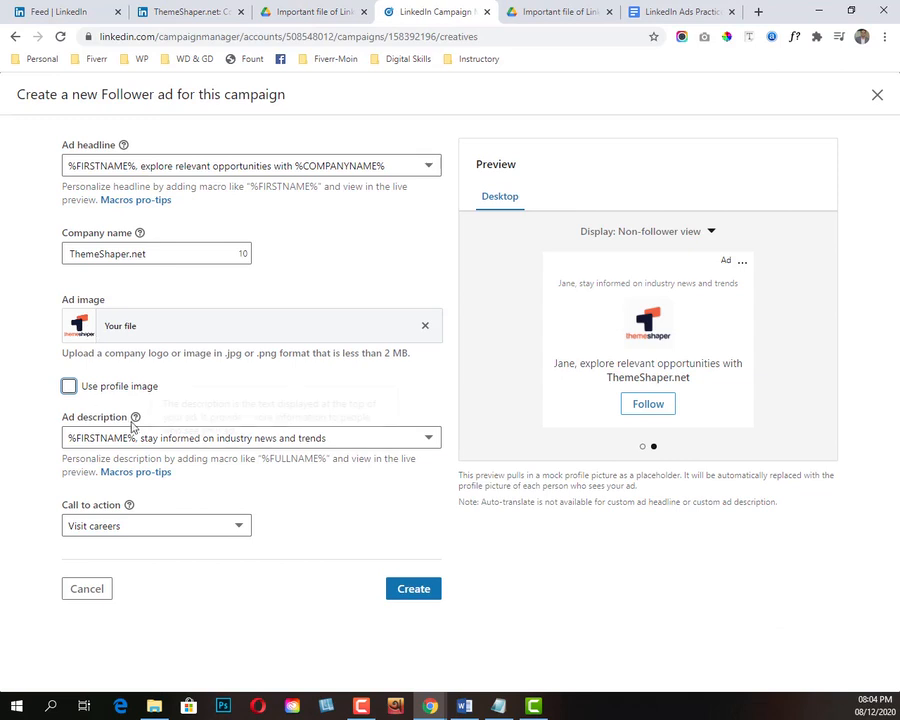
Step: Set the ad description to "Get the latest jobs and industry news", check it in the preview and look through the other preset descriptions
{"action": "left_click", "coordinate": [317, 441]}
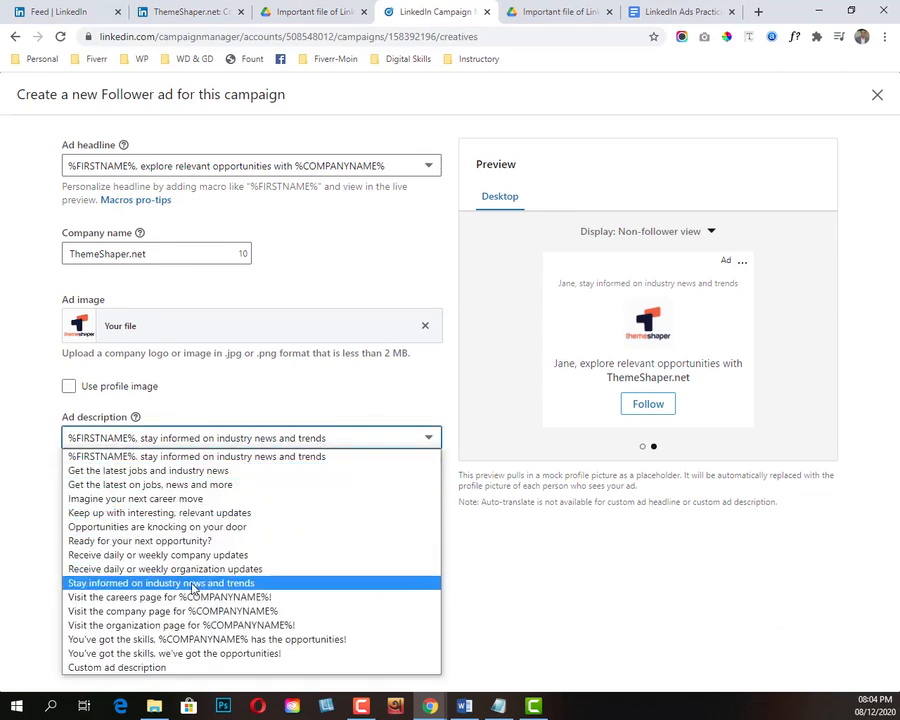
{"action": "left_click", "coordinate": [117, 476]}
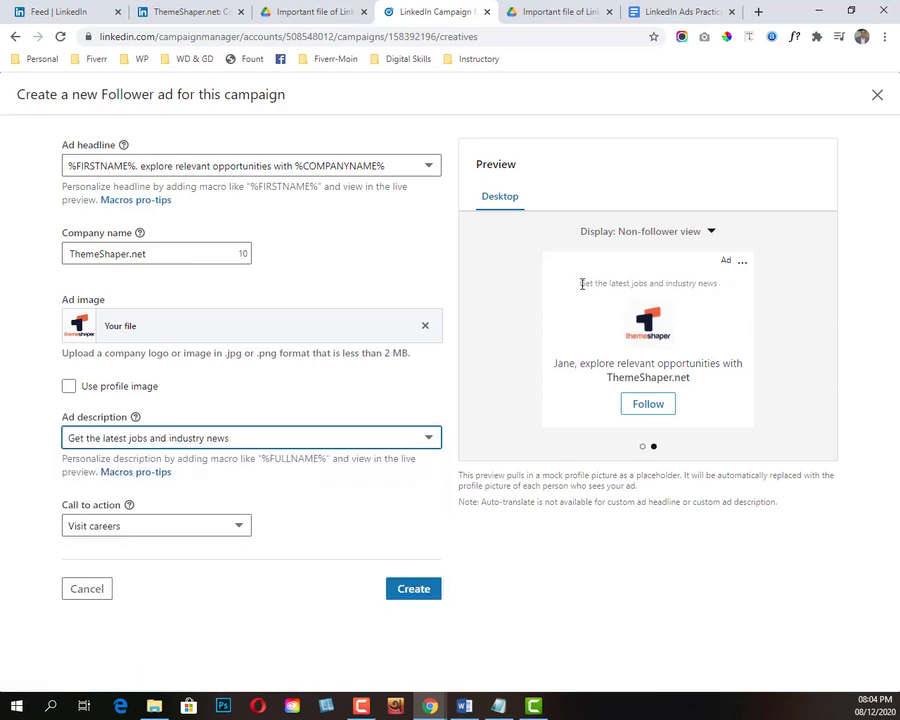
{"action": "left_click_drag", "start_coordinate": [580, 283], "coordinate": [728, 288]}
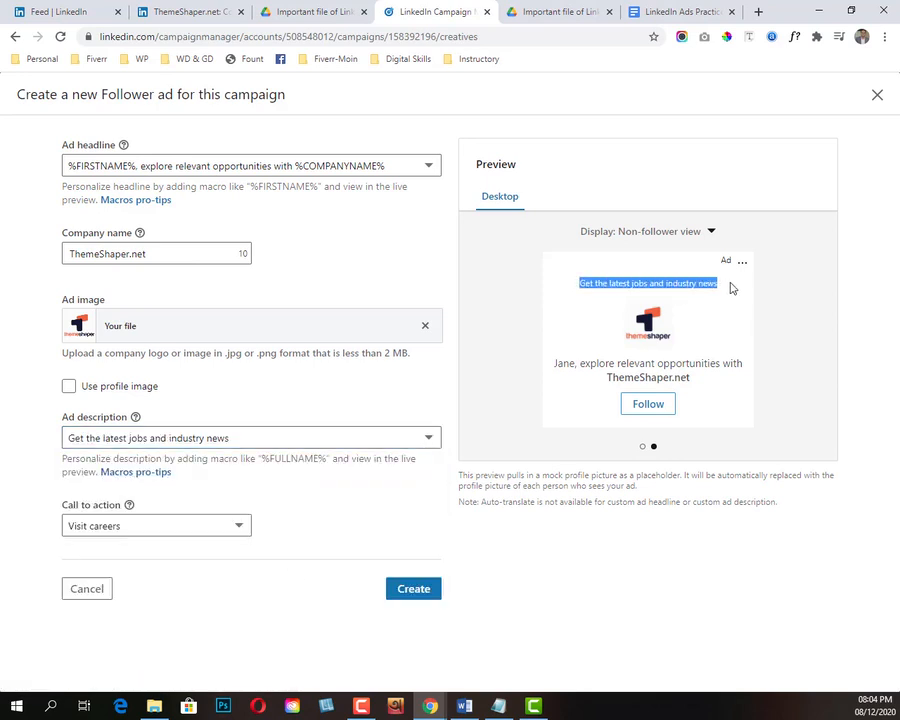
{"action": "left_click", "coordinate": [242, 444]}
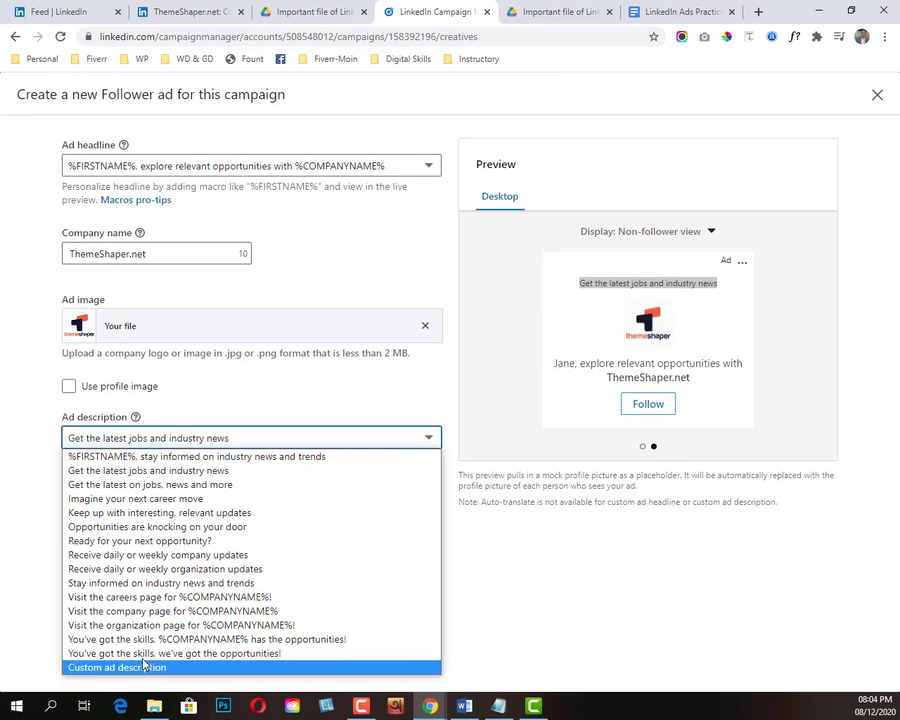
{"action": "left_click", "coordinate": [38, 461]}
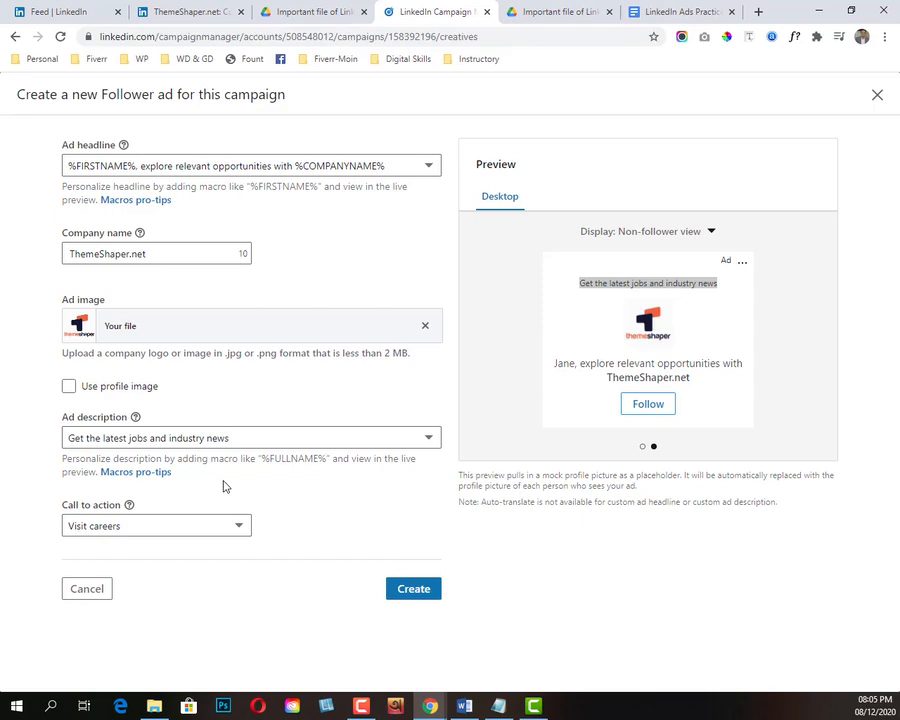
Step: Display the preview in Current follower view and set the ad's call to action to Visit company
{"action": "left_click", "coordinate": [710, 232]}
{"action": "left_click", "coordinate": [652, 259]}
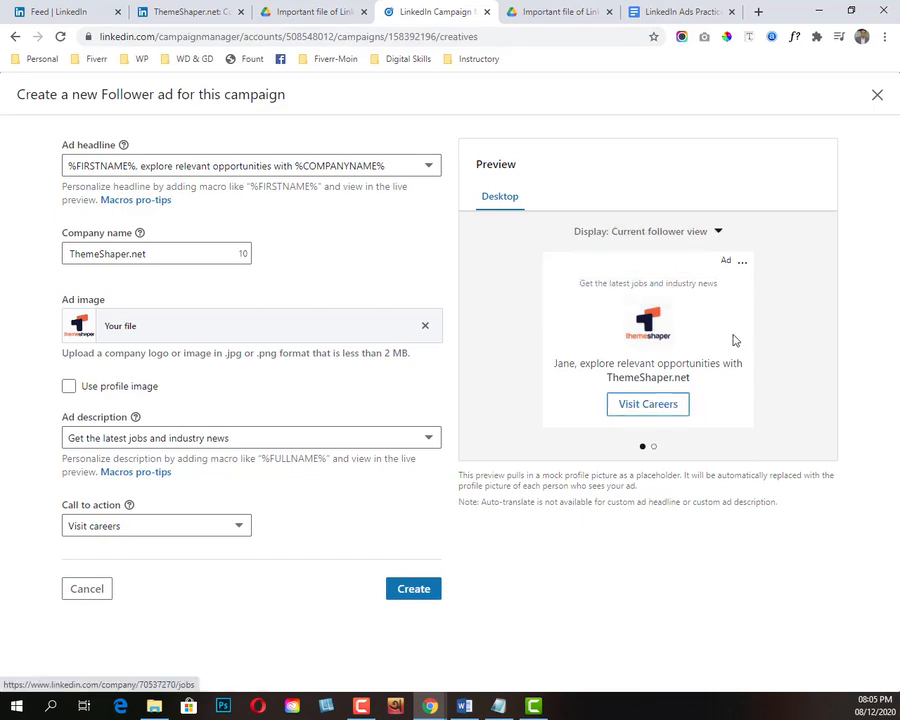
{"action": "left_click", "coordinate": [147, 522]}
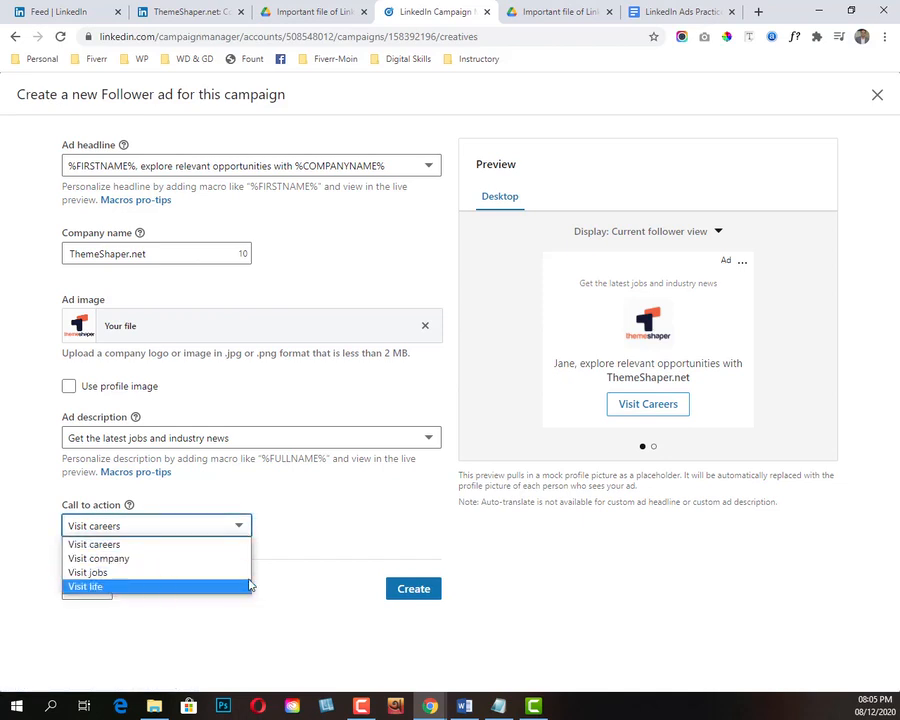
{"action": "left_click", "coordinate": [310, 556]}
{"action": "left_click", "coordinate": [112, 526]}
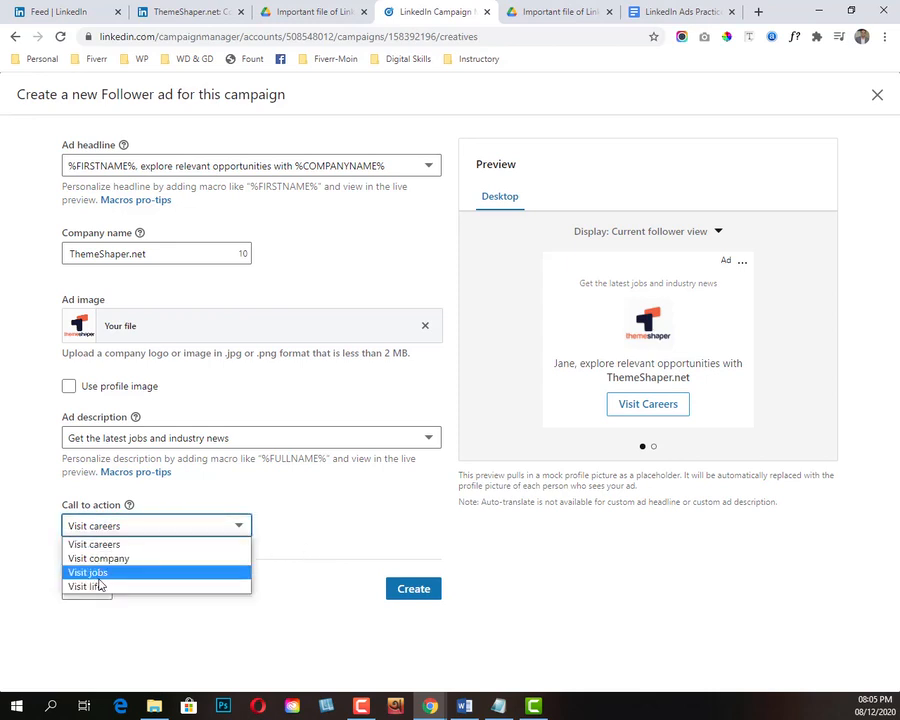
{"action": "left_click", "coordinate": [112, 558]}
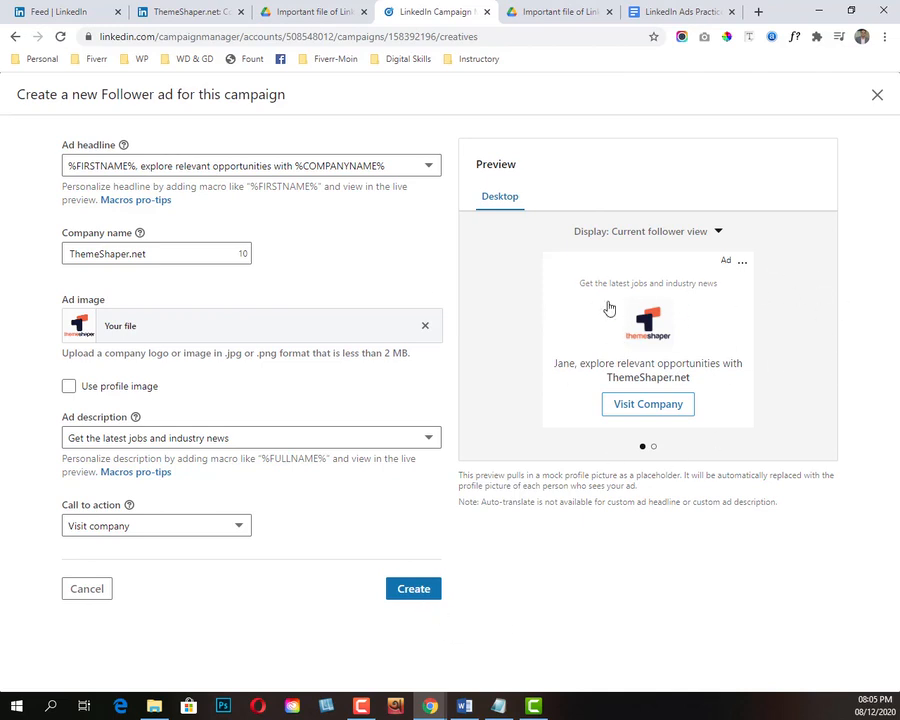
Step: Create the Follower ad, reopen it with Preview and Edit, and save it as an update
{"action": "left_click", "coordinate": [416, 590]}
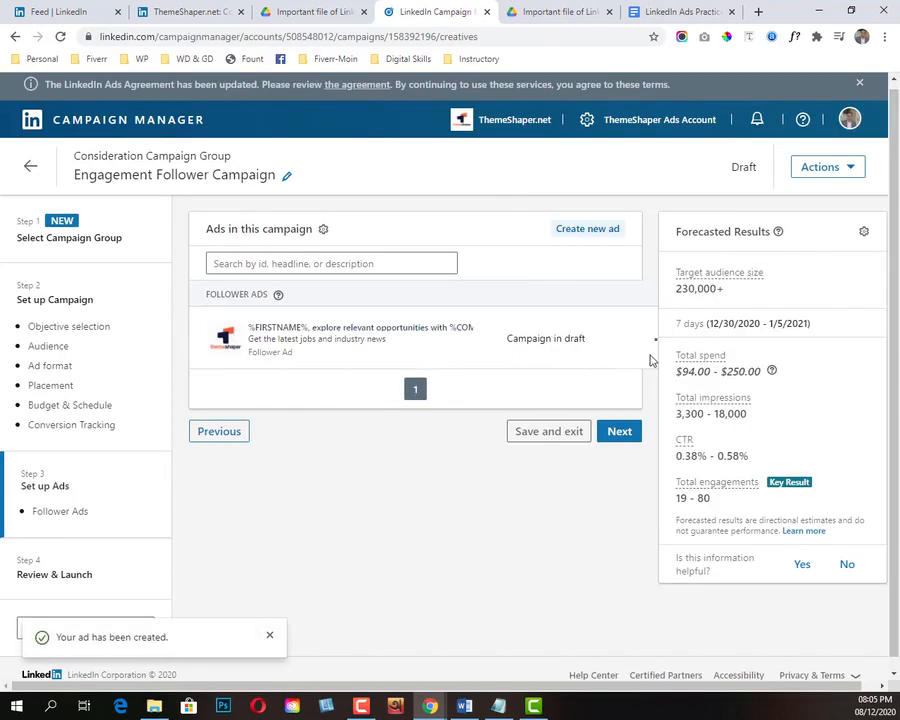
{"action": "left_click", "coordinate": [652, 342]}
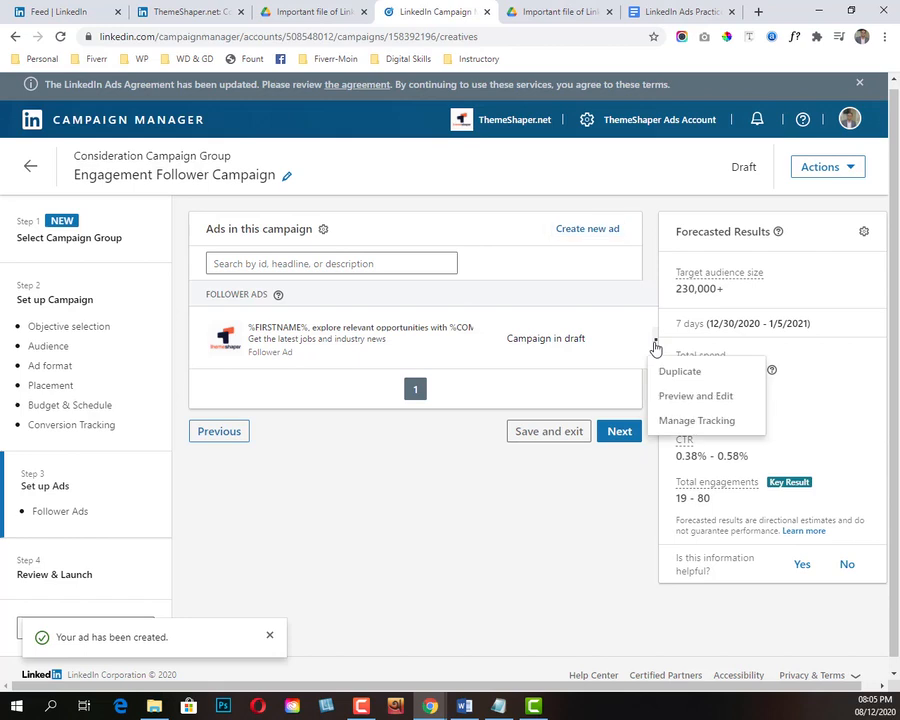
{"action": "left_click", "coordinate": [682, 400]}
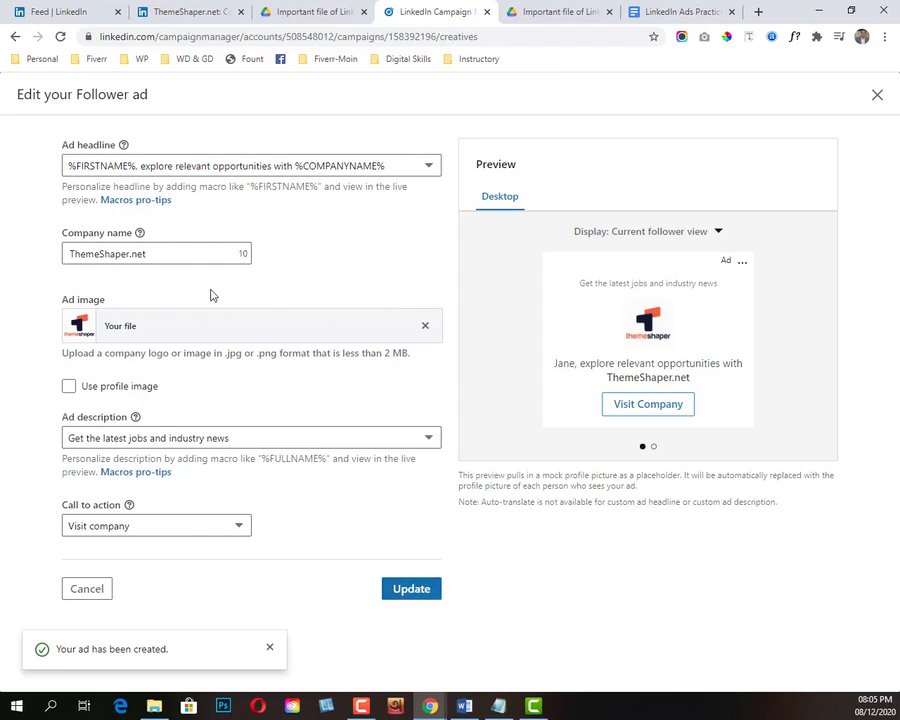
{"action": "left_click", "coordinate": [418, 591]}
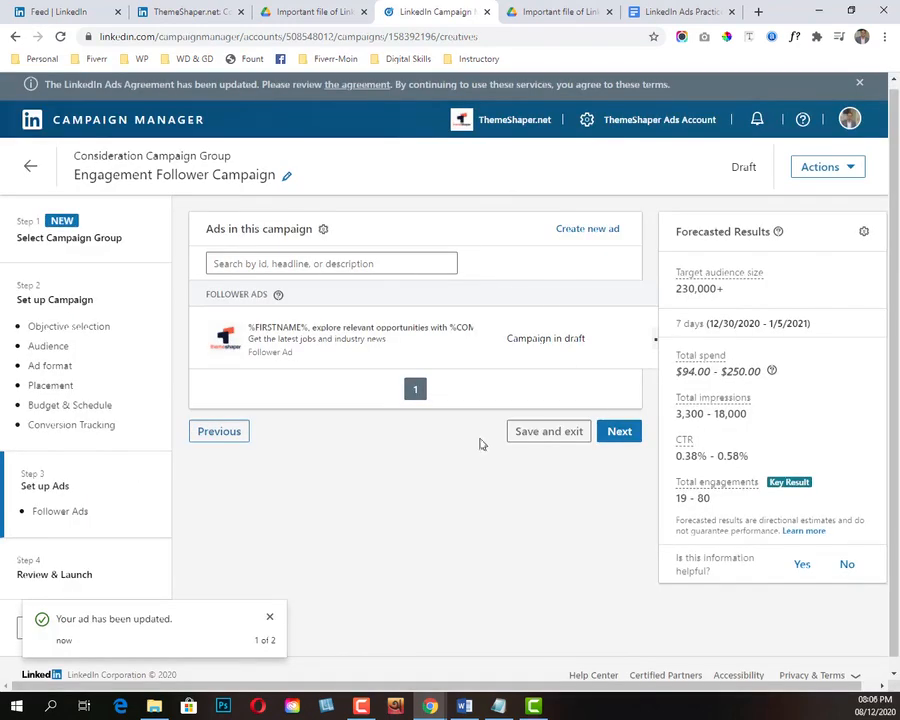
Step: Proceed to Review & Launch and examine the campaign's objective, campaign group, audience, placement, budget, schedule and ad
{"action": "left_click", "coordinate": [631, 437]}
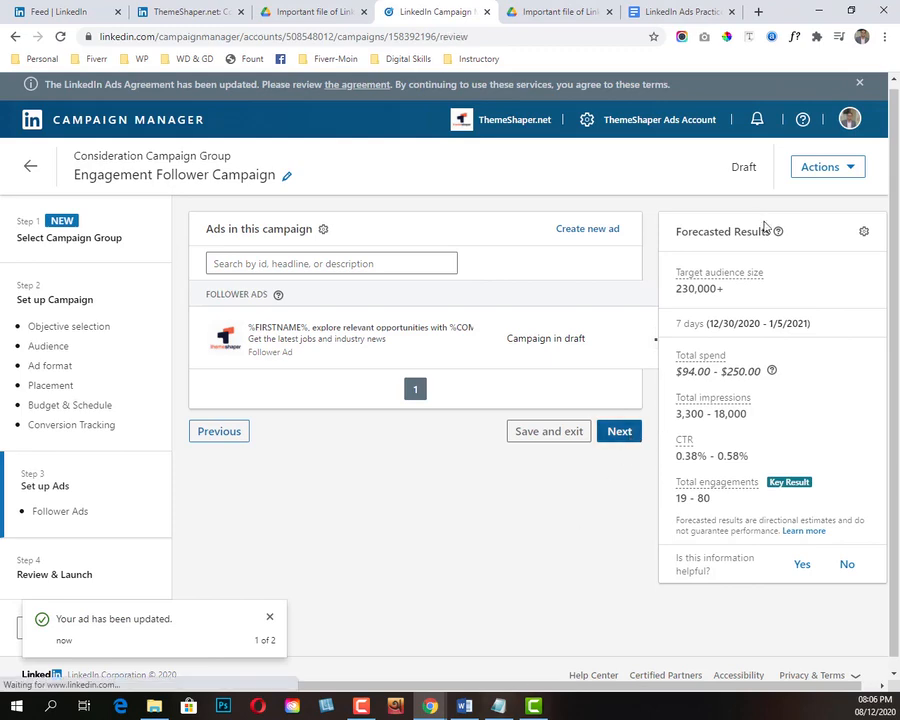
{"action": "scroll", "coordinate": [323, 388], "scroll_direction": "down", "scroll_amount": 1}
{"action": "scroll", "coordinate": [323, 388], "scroll_direction": "up", "scroll_amount": 1}
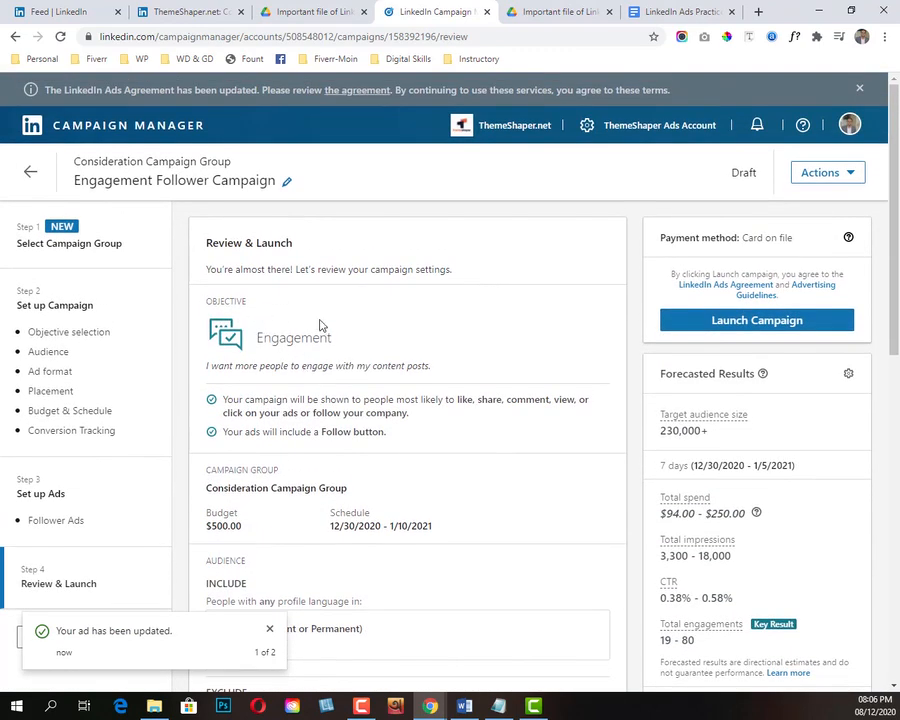
{"action": "left_click_drag", "start_coordinate": [254, 340], "coordinate": [418, 366]}
{"action": "scroll", "coordinate": [420, 378], "scroll_direction": "down", "scroll_amount": 2}
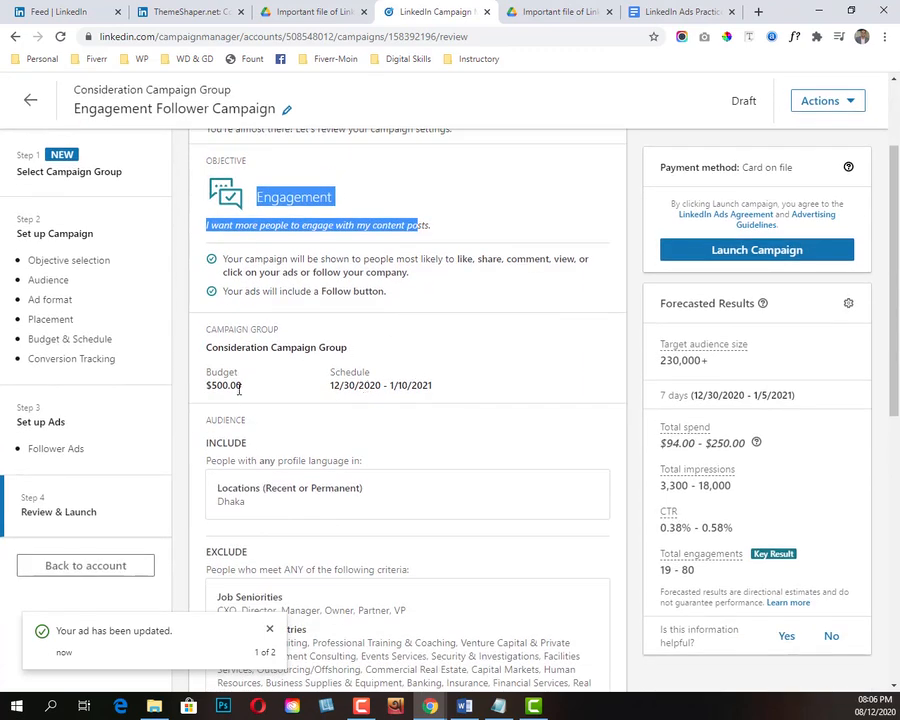
{"action": "scroll", "coordinate": [414, 384], "scroll_direction": "down", "scroll_amount": 2}
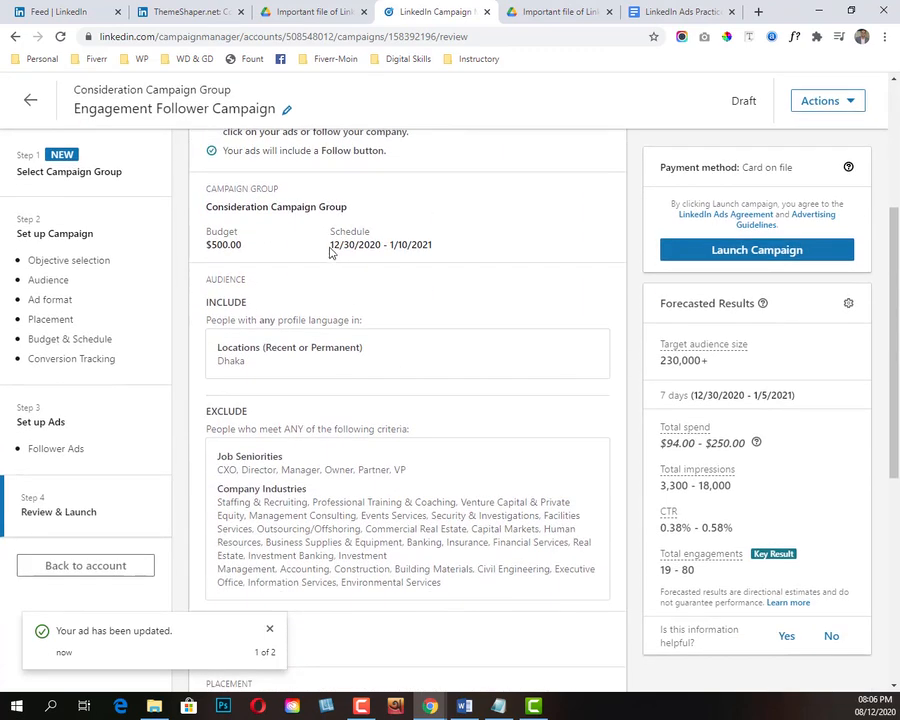
{"action": "scroll", "coordinate": [394, 414], "scroll_direction": "down", "scroll_amount": 6}
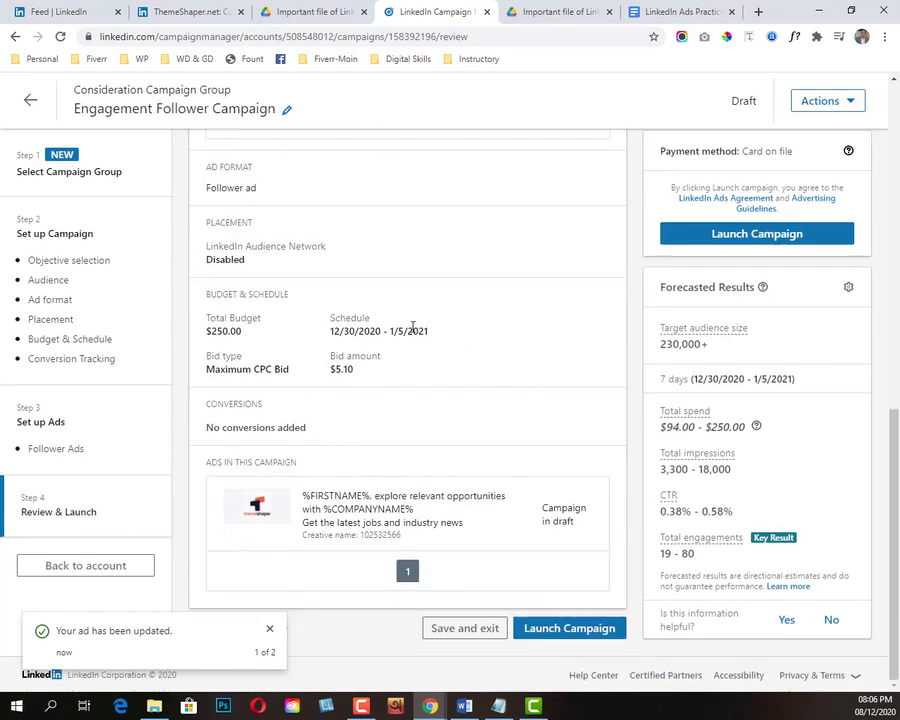
Step: Dismiss the ad notifications, launch the Engagement Follower Campaign and go to the account overview
{"action": "left_click", "coordinate": [269, 629]}
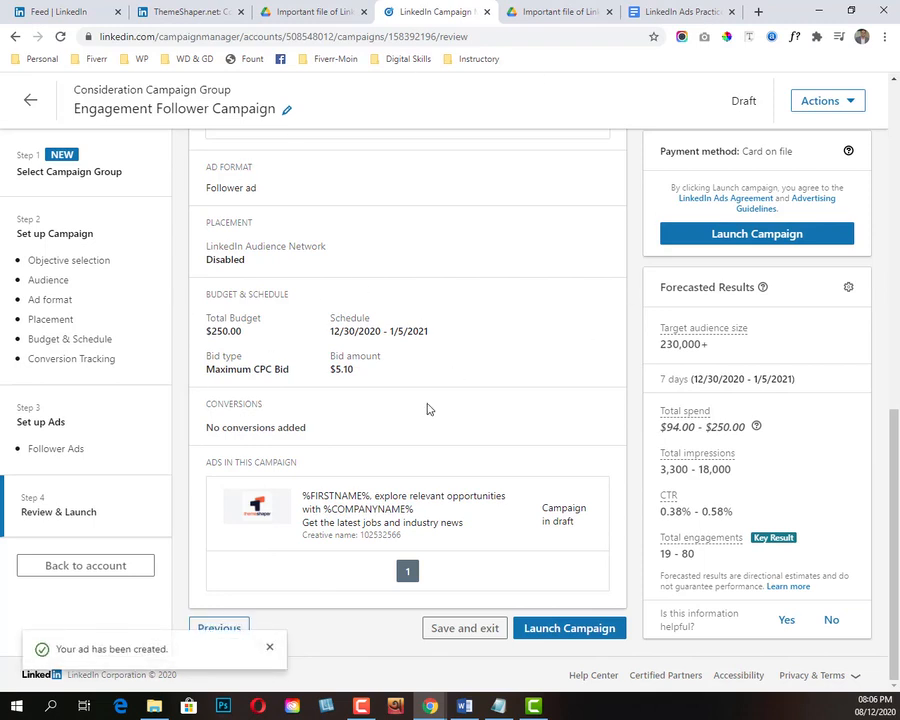
{"action": "left_click", "coordinate": [269, 647]}
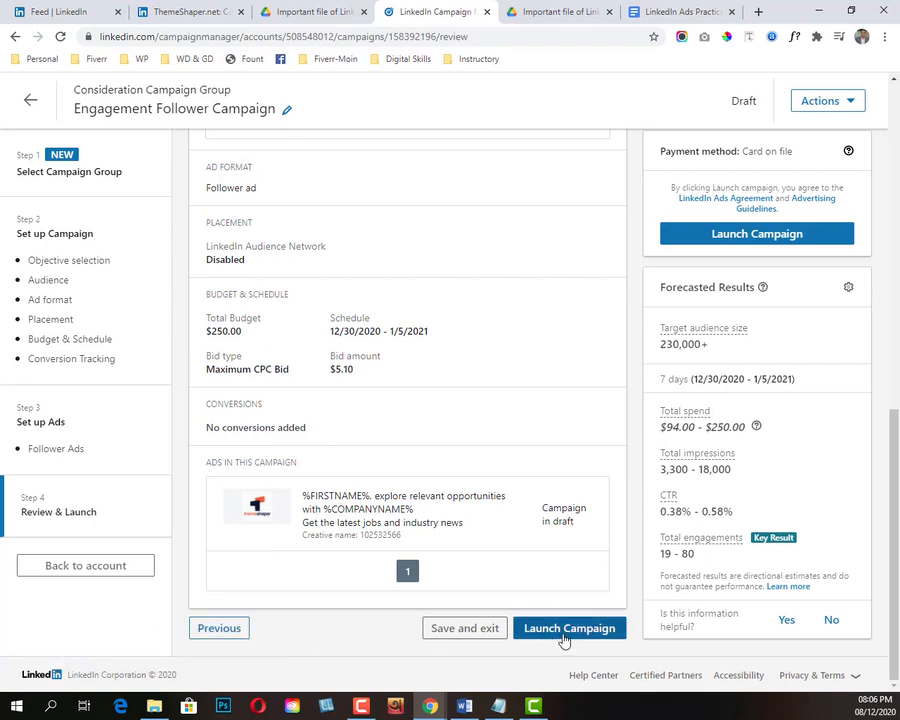
{"action": "left_click", "coordinate": [564, 634]}
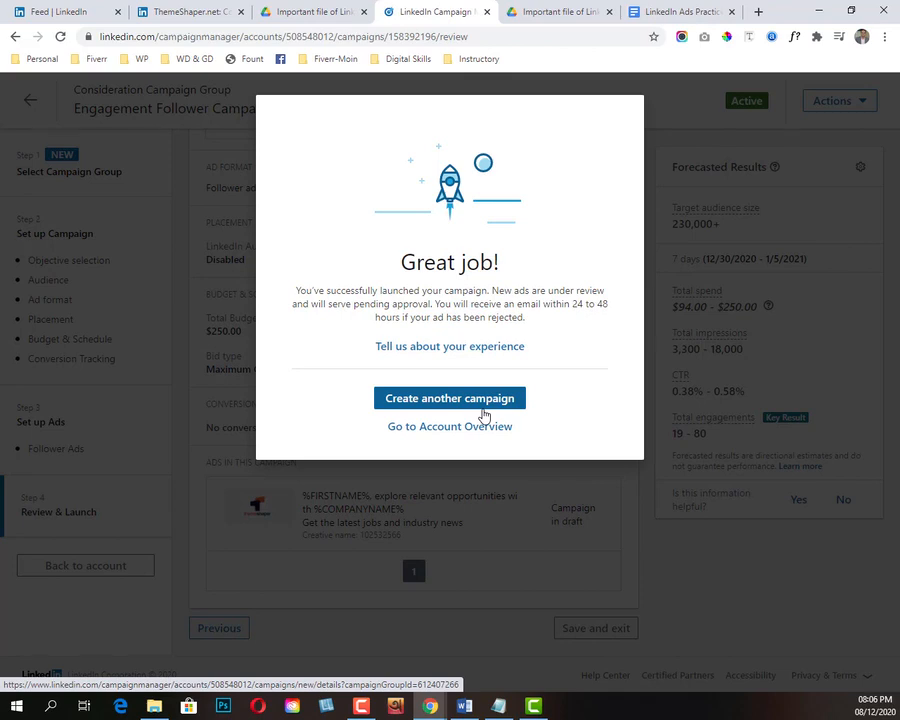
{"action": "left_click", "coordinate": [446, 428]}
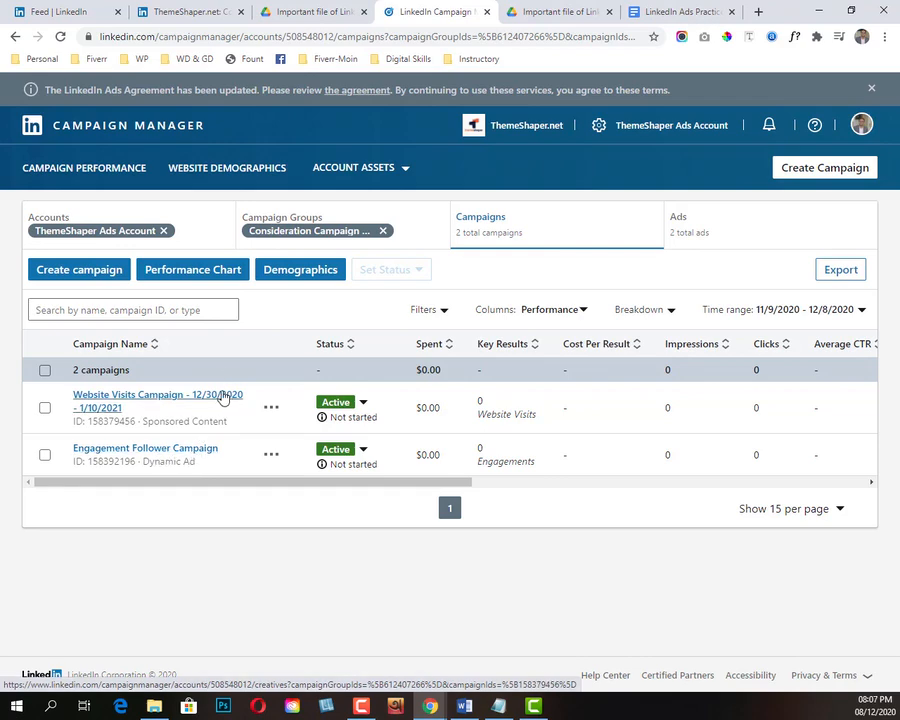
Step: Open the Engagement Follower Campaign for managing and look through its objective and audience settings
{"action": "left_click", "coordinate": [271, 456]}
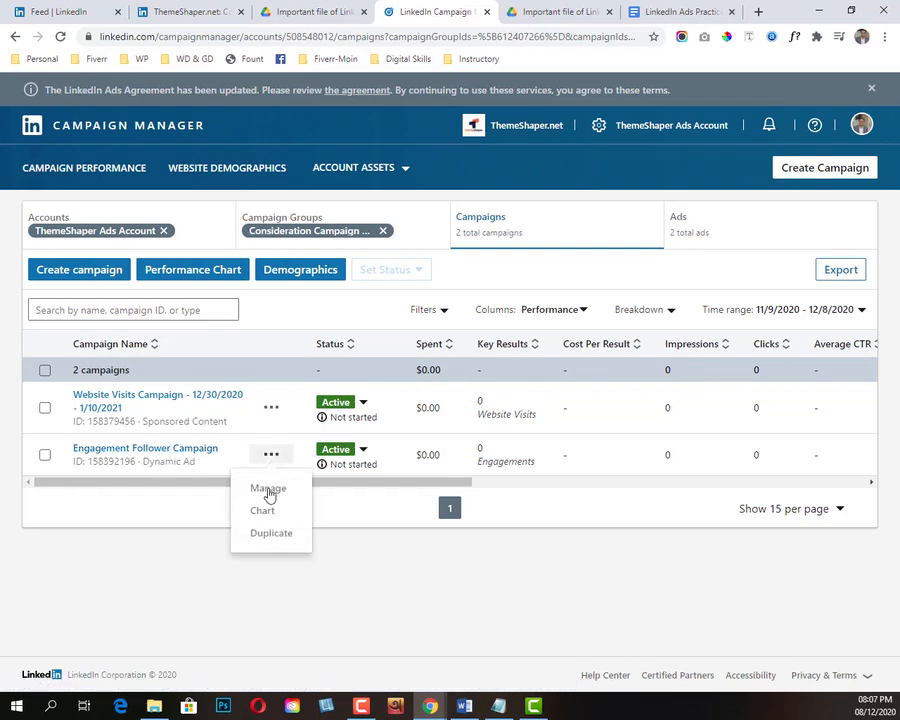
{"action": "left_click", "coordinate": [268, 490]}
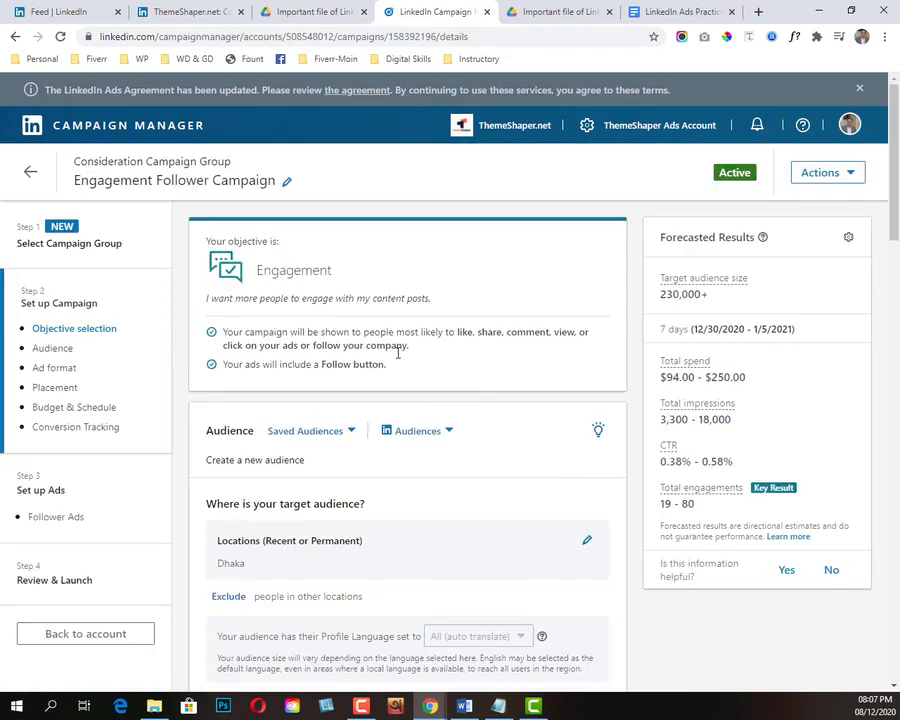
{"action": "scroll", "coordinate": [401, 374], "scroll_direction": "down", "scroll_amount": 3}
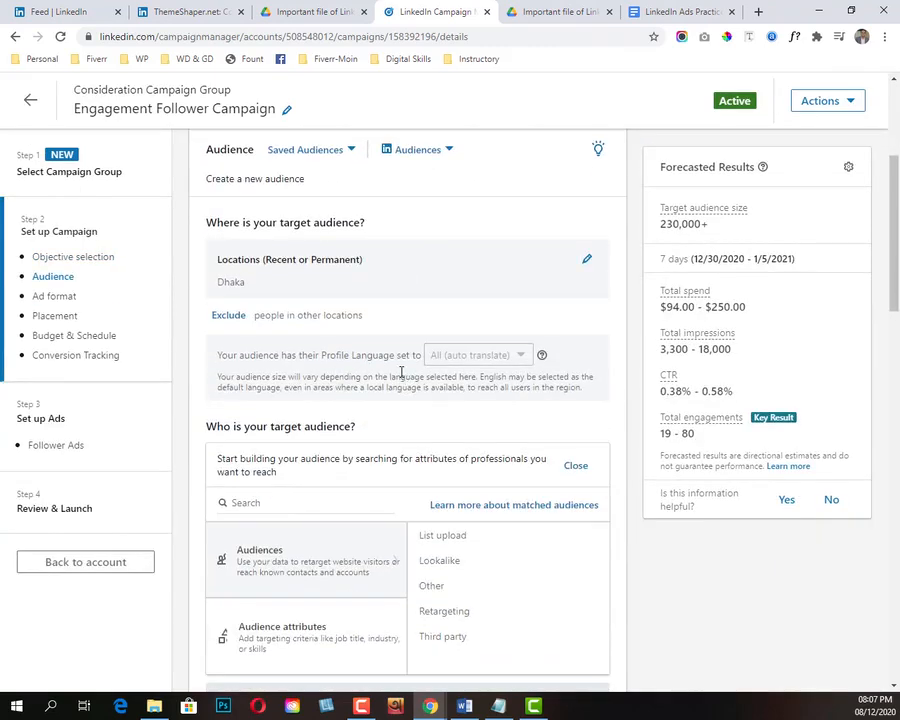
Step: Copy the campaign group's run dates, 12/30/2020 to 1/10/2021, from the Budget & Schedule section for use in the campaign name
{"action": "scroll", "coordinate": [400, 375], "scroll_direction": "up", "scroll_amount": 3}
{"action": "left_click", "coordinate": [287, 181]}
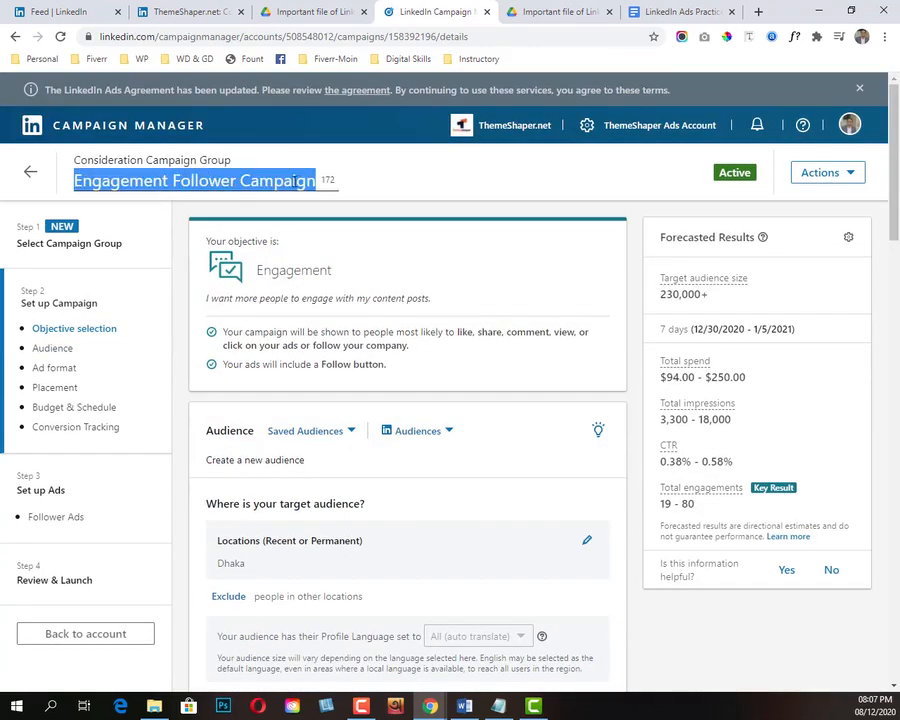
{"action": "left_click", "coordinate": [321, 180]}
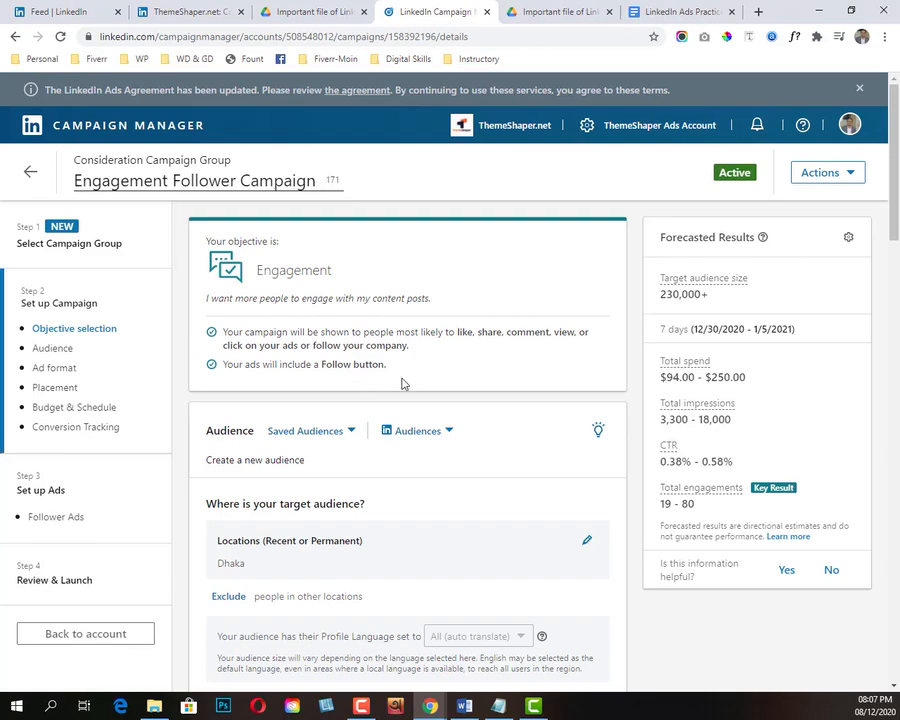
{"action": "scroll", "coordinate": [418, 370], "scroll_direction": "down", "scroll_amount": 2}
{"action": "scroll", "coordinate": [420, 364], "scroll_direction": "down", "scroll_amount": 10}
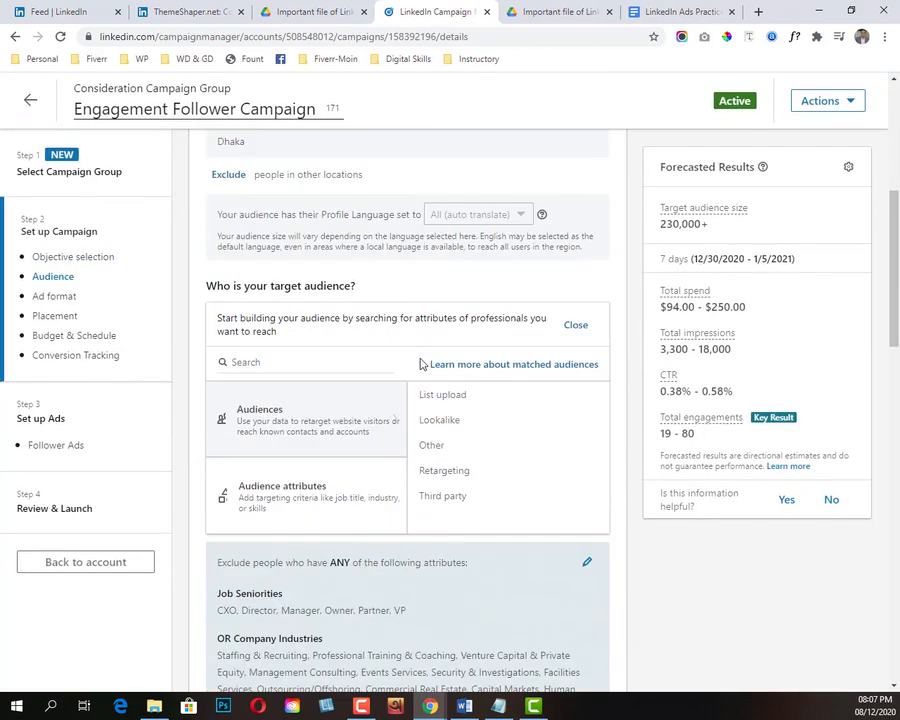
{"action": "scroll", "coordinate": [424, 364], "scroll_direction": "down", "scroll_amount": 3}
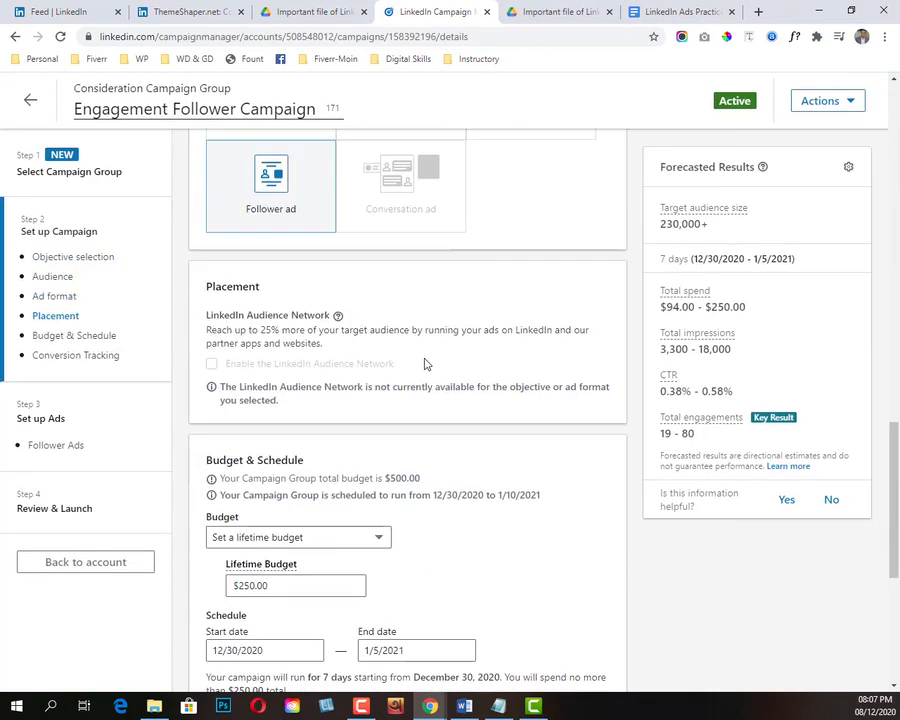
{"action": "scroll", "coordinate": [424, 364], "scroll_direction": "down", "scroll_amount": 1}
{"action": "left_click_drag", "start_coordinate": [433, 425], "coordinate": [547, 425]}
{"action": "scroll", "coordinate": [549, 424], "scroll_direction": "down", "scroll_amount": 2}
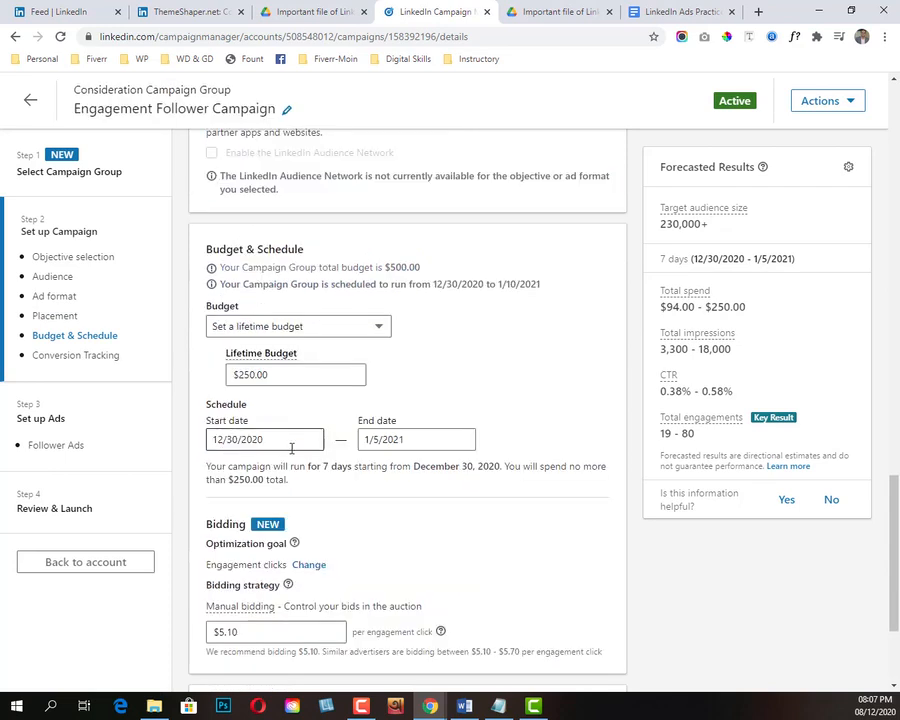
{"action": "left_click_drag", "start_coordinate": [541, 284], "coordinate": [433, 284]}
{"action": "key", "text": "ctrl+c"}
{"action": "scroll", "coordinate": [353, 287], "scroll_direction": "up", "scroll_amount": 10}
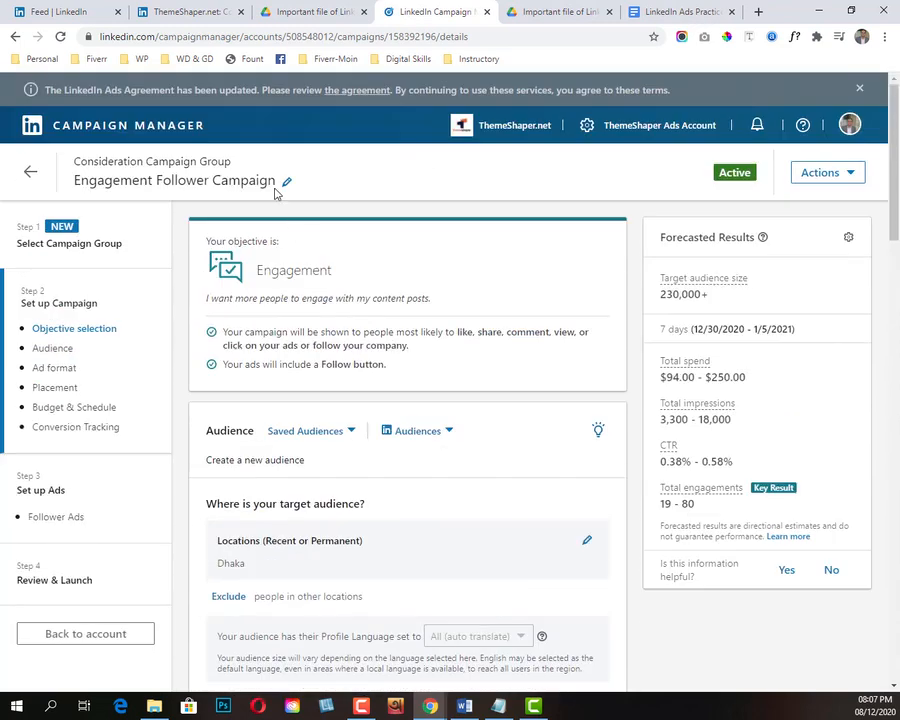
Step: Add the copied dates to the campaign name and adjust them so it reads Engagement Follower Campaign 12/30/2020 - 1/5/2021
{"action": "left_click", "coordinate": [286, 182]}
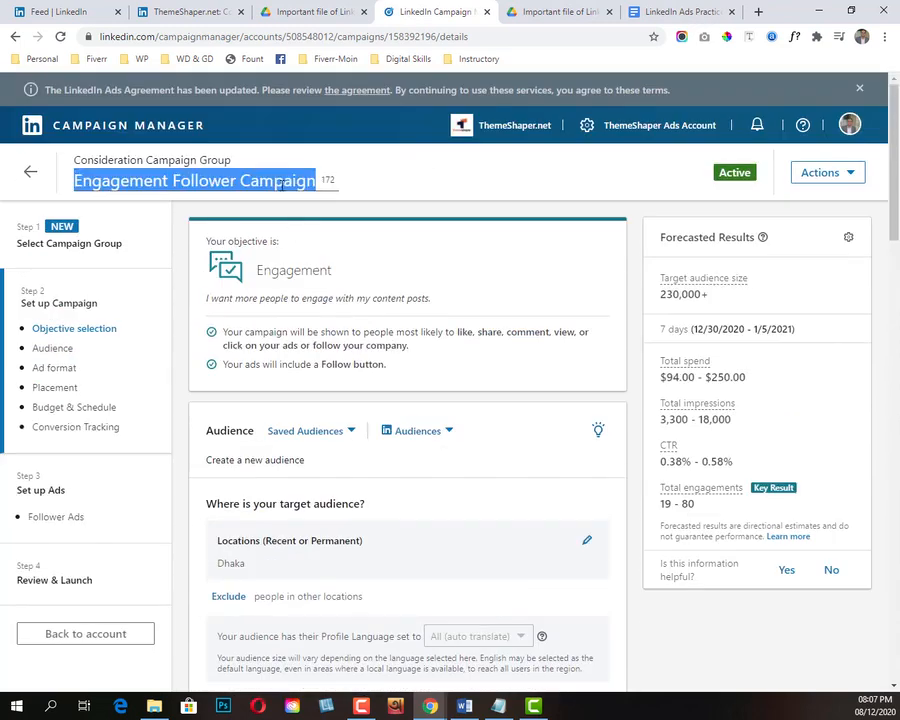
{"action": "left_click", "coordinate": [340, 191]}
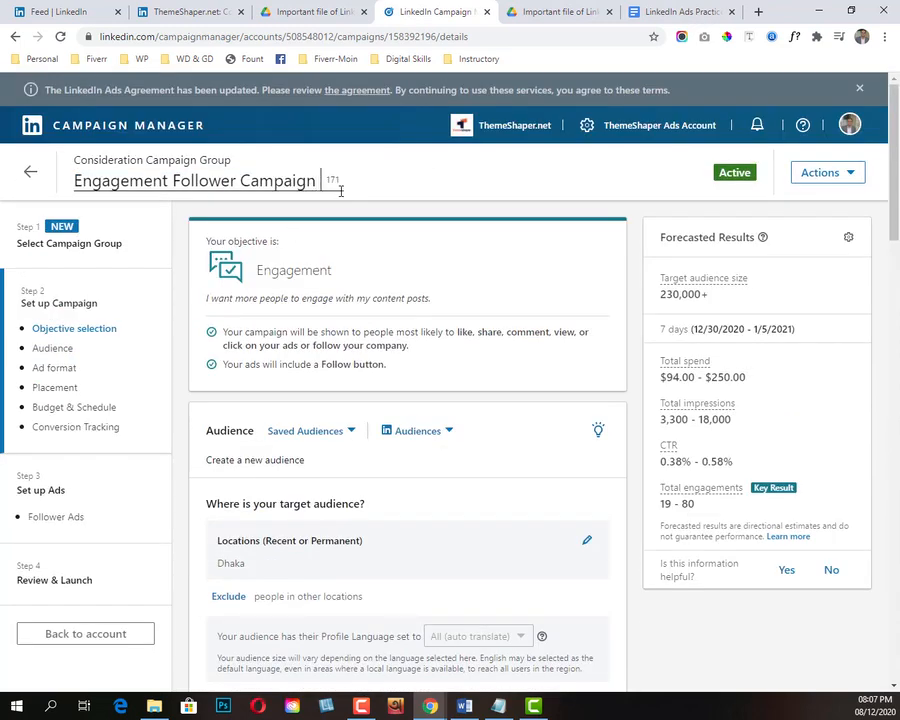
{"action": "key", "text": "ctrl+v"}
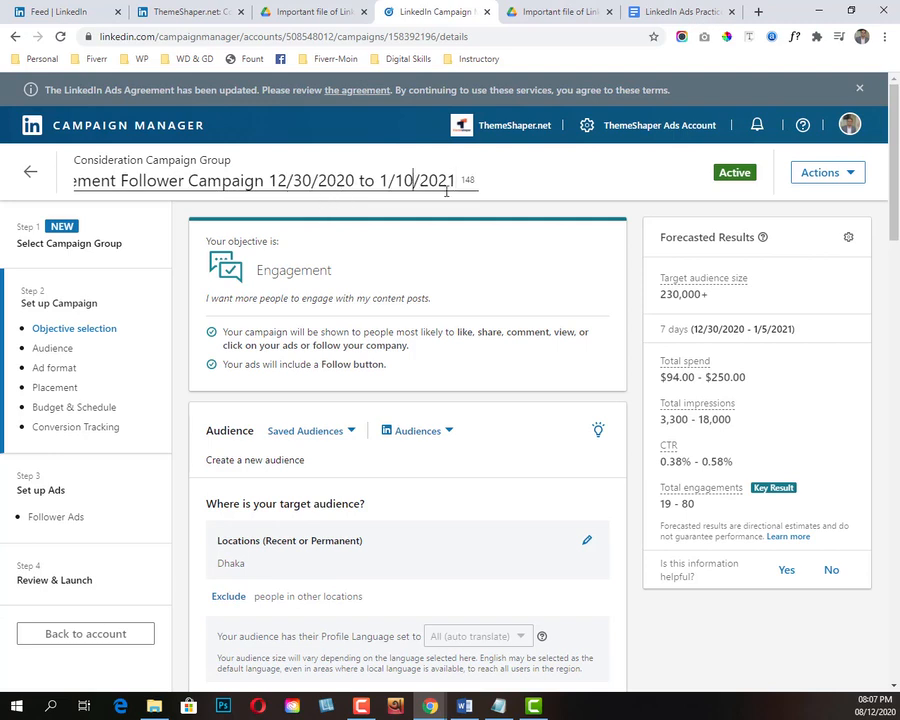
{"action": "key", "text": "BackSpace"}
{"action": "key", "text": "BackSpace"}
{"action": "type", "text": "5"}
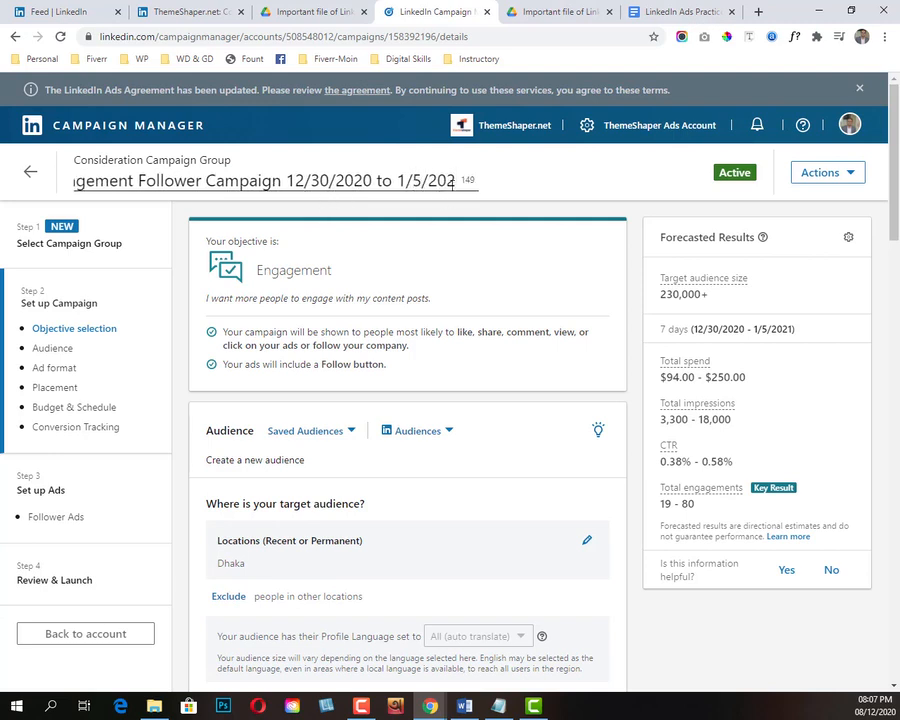
{"action": "left_click", "coordinate": [373, 181], "text": "shift"}
{"action": "key", "text": "BackSpace"}
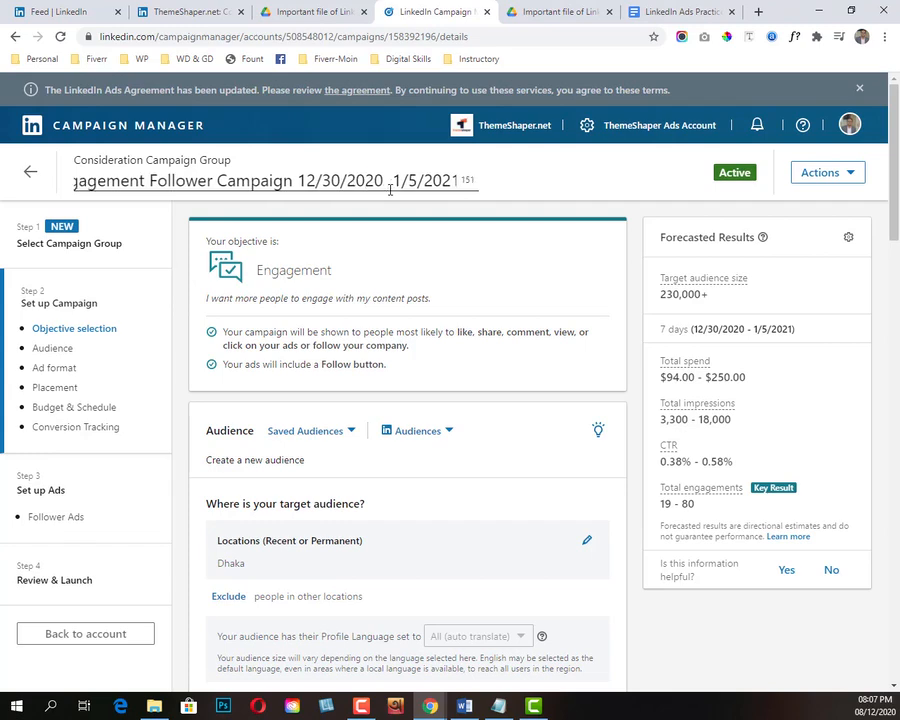
{"action": "type", "text": "-"}
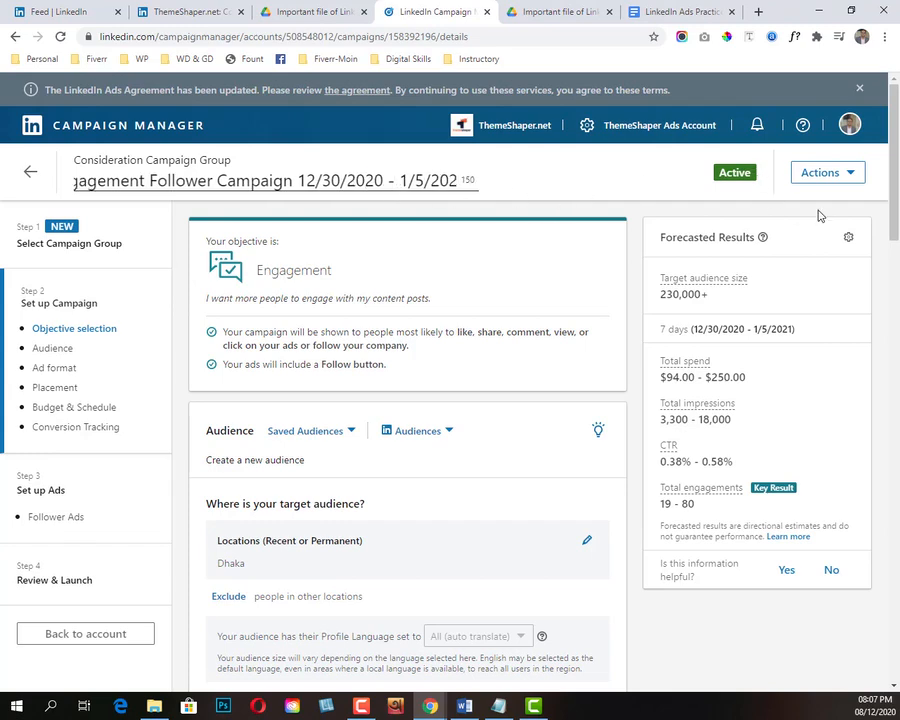
Step: Continue past the campaign settings and the ads to Review & Launch, and look through the campaign summary
{"action": "scroll", "coordinate": [398, 339], "scroll_direction": "down", "scroll_amount": 1}
{"action": "scroll", "coordinate": [398, 339], "scroll_direction": "down", "scroll_amount": 15}
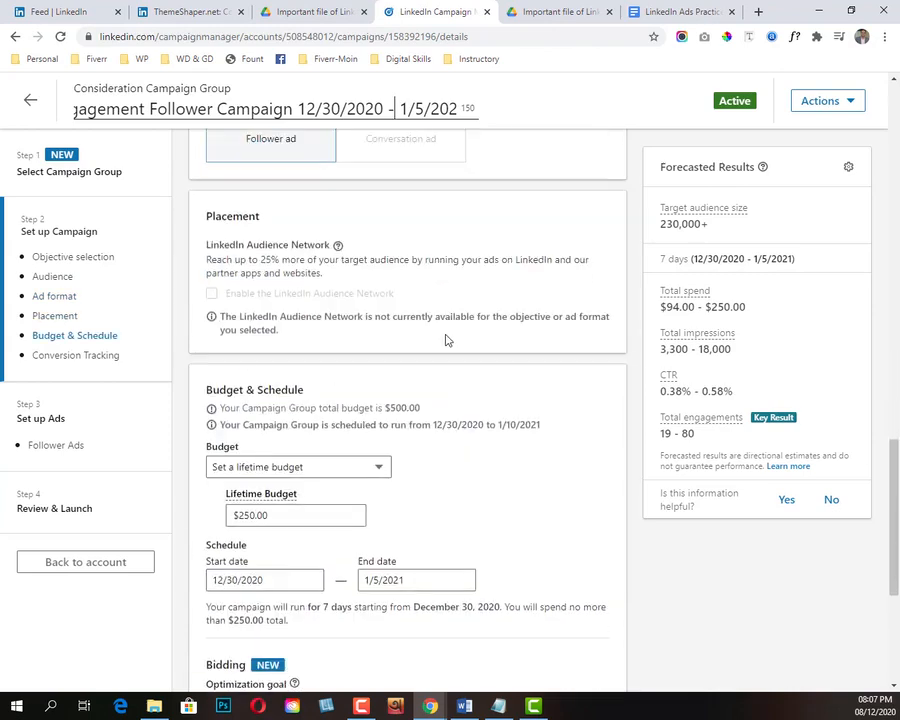
{"action": "left_click", "coordinate": [607, 631]}
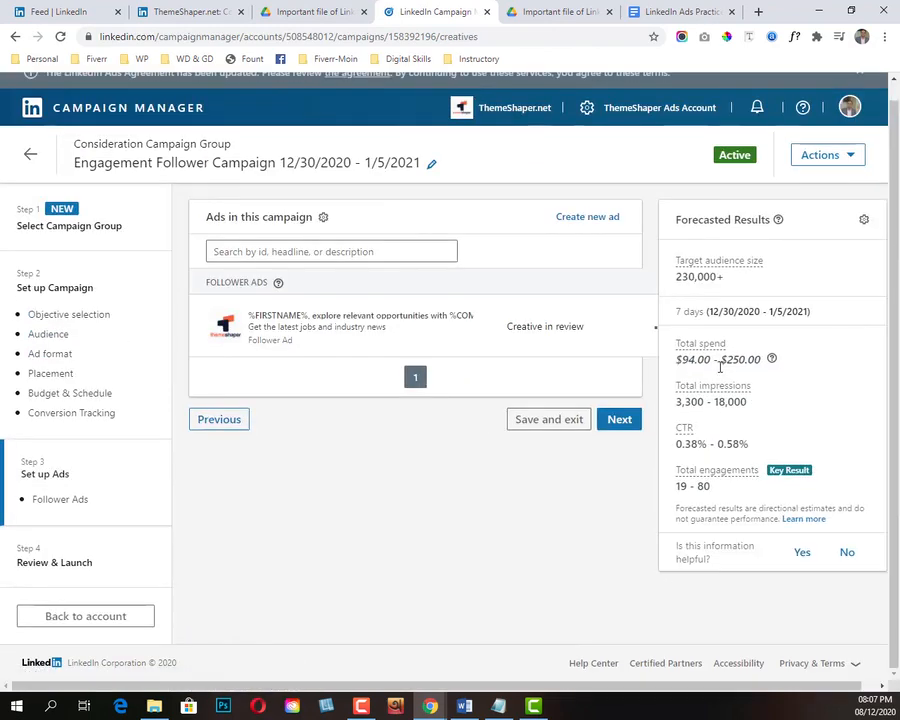
{"action": "left_click", "coordinate": [616, 422]}
{"action": "scroll", "coordinate": [552, 410], "scroll_direction": "down", "scroll_amount": 10}
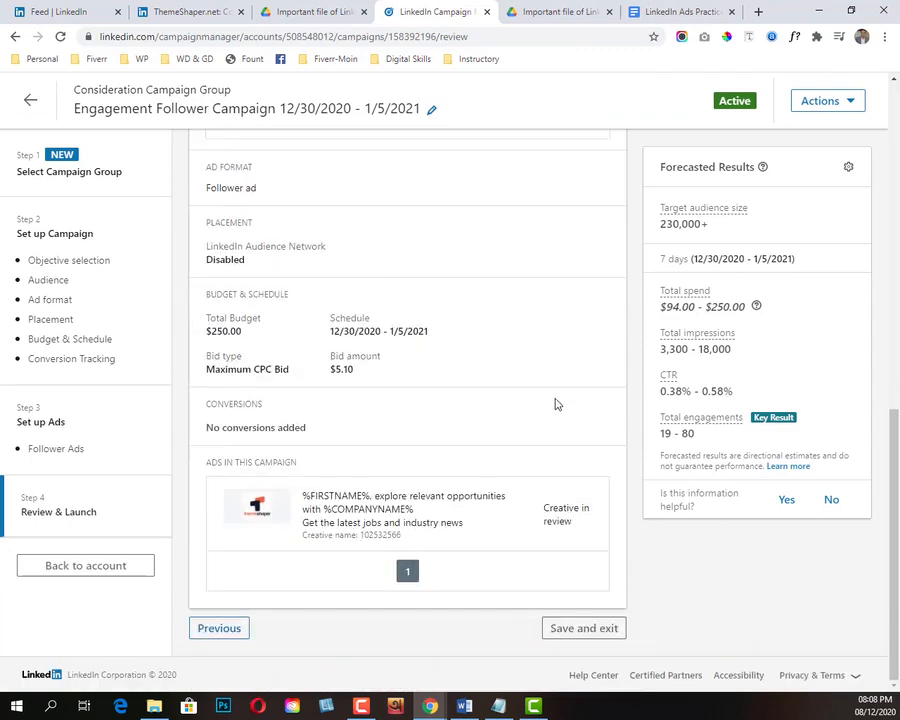
Step: Go back to check the ads in the campaign, return to the review, and save and exit the campaign
{"action": "left_click", "coordinate": [207, 632]}
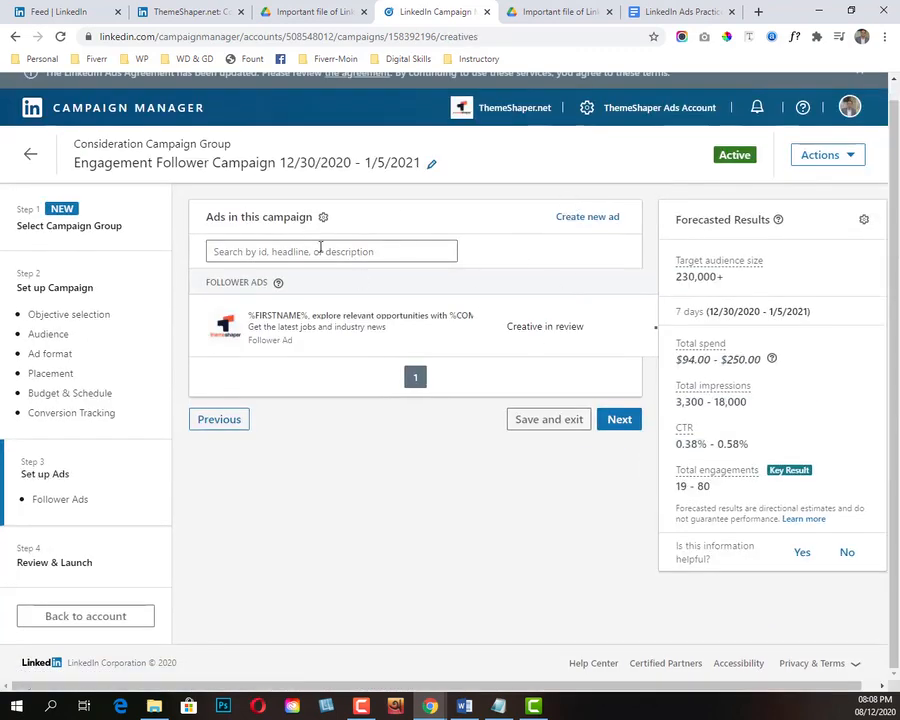
{"action": "left_click", "coordinate": [622, 424]}
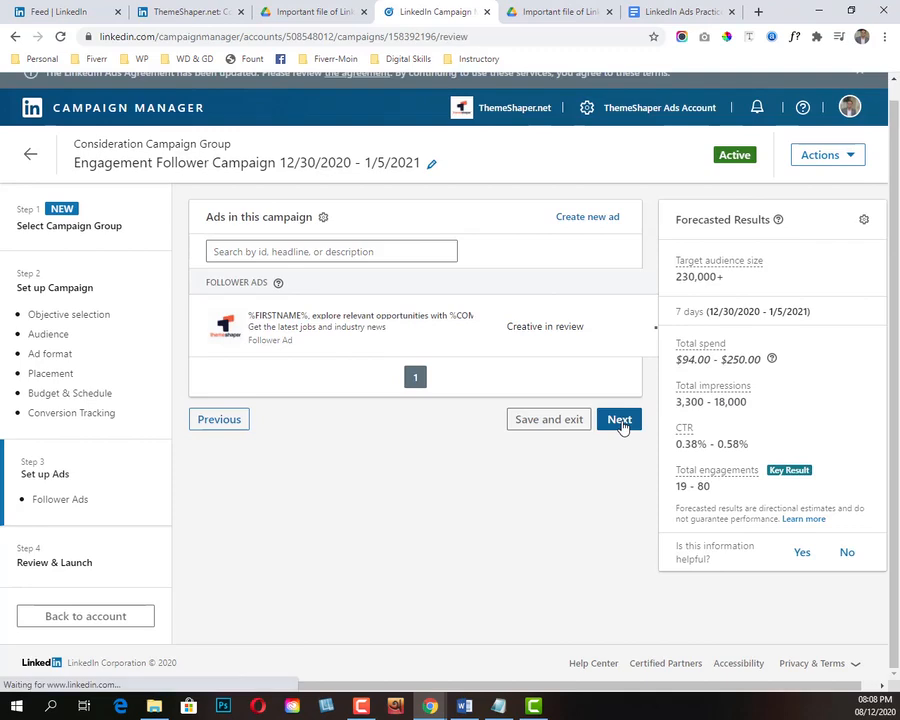
{"action": "scroll", "coordinate": [620, 455], "scroll_direction": "down", "scroll_amount": 5}
{"action": "scroll", "coordinate": [596, 455], "scroll_direction": "down", "scroll_amount": 3}
{"action": "left_click", "coordinate": [580, 631]}
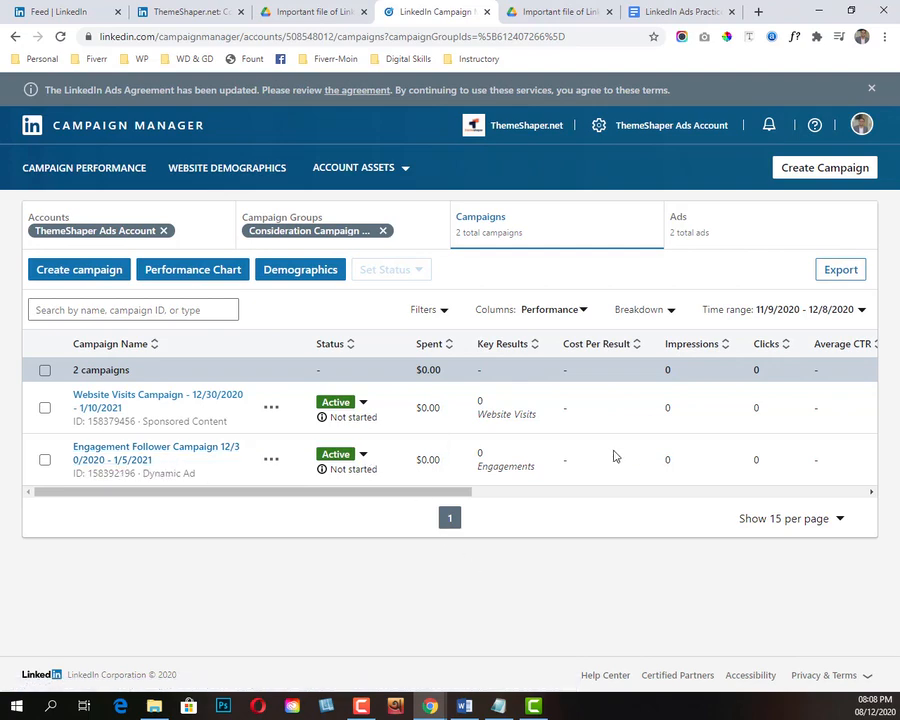
Step: Look over the campaigns table and open the renamed Engagement Follower Campaign to view its ads
{"action": "left_click_drag", "start_coordinate": [406, 492], "coordinate": [332, 518]}
{"action": "left_click", "coordinate": [212, 448]}
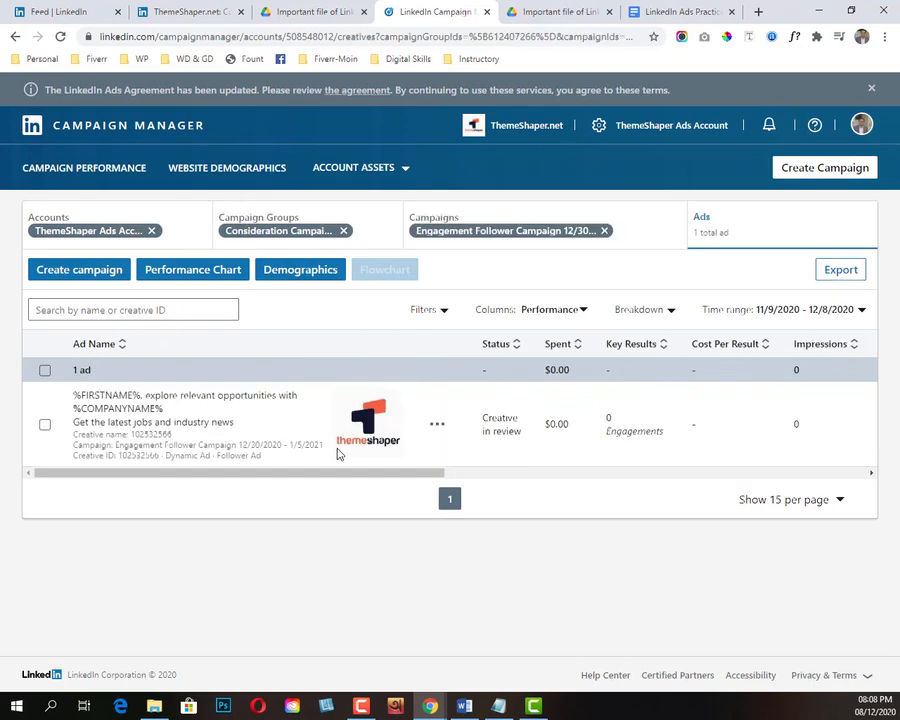